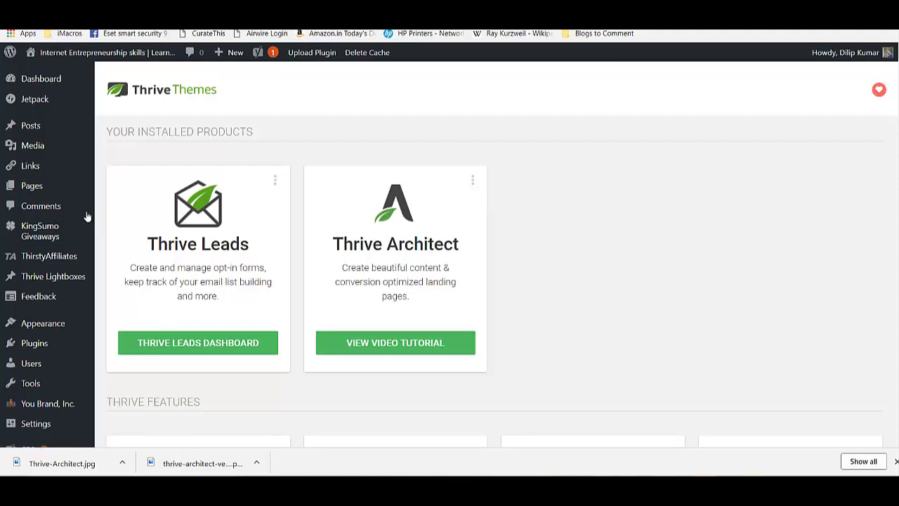
Create a draft page titled "Demo - Thrive Architect" and open it for editing with Thrive Architect
mouse_move(38, 187)
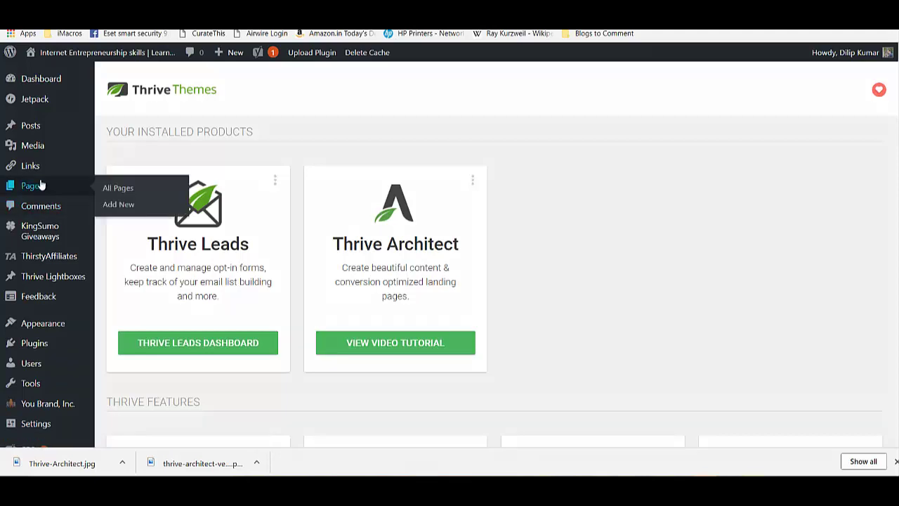
click(118, 205)
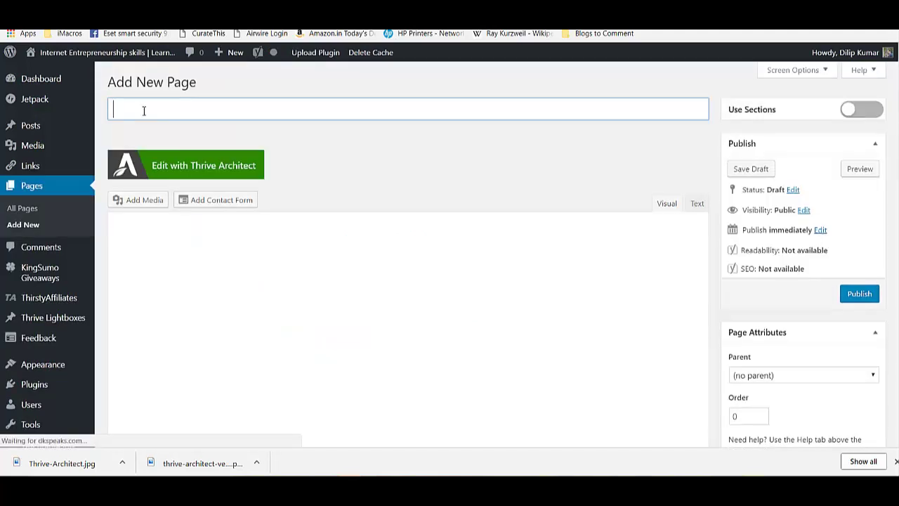
text(Demo)
text(- Thrive Architect)
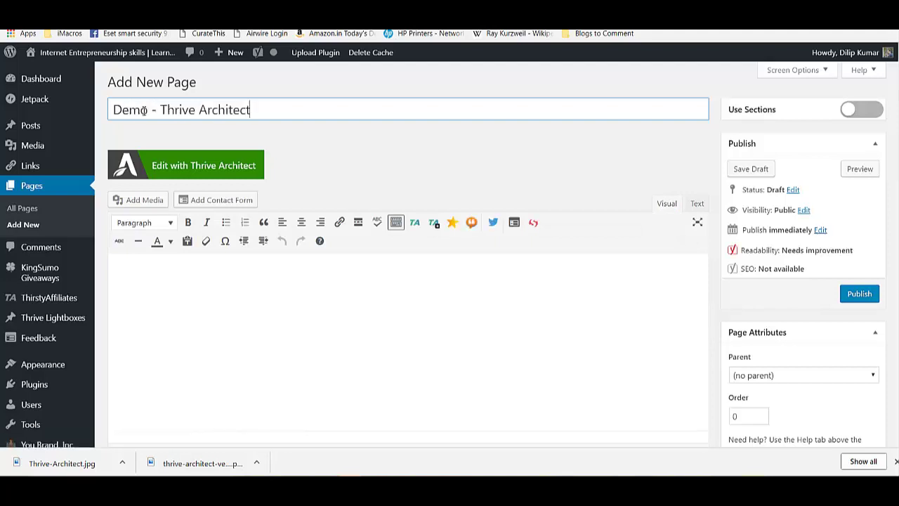
click(757, 173)
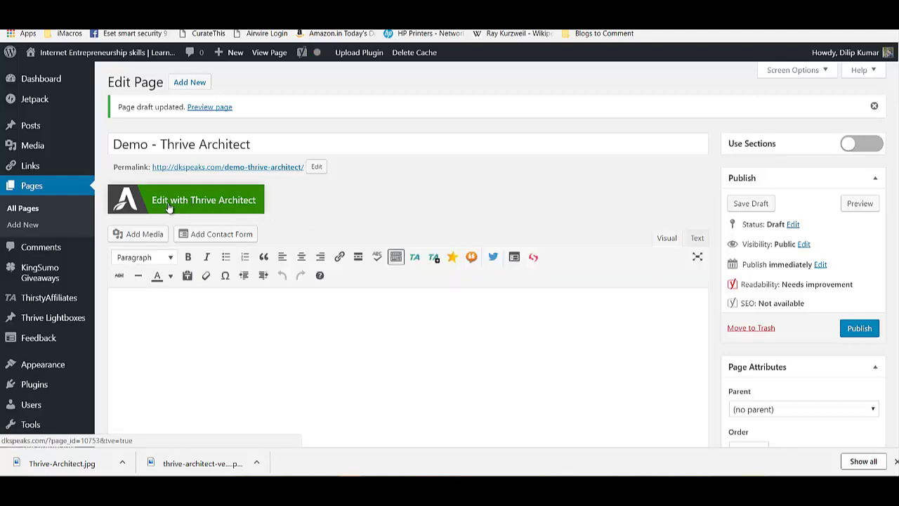
click(169, 203)
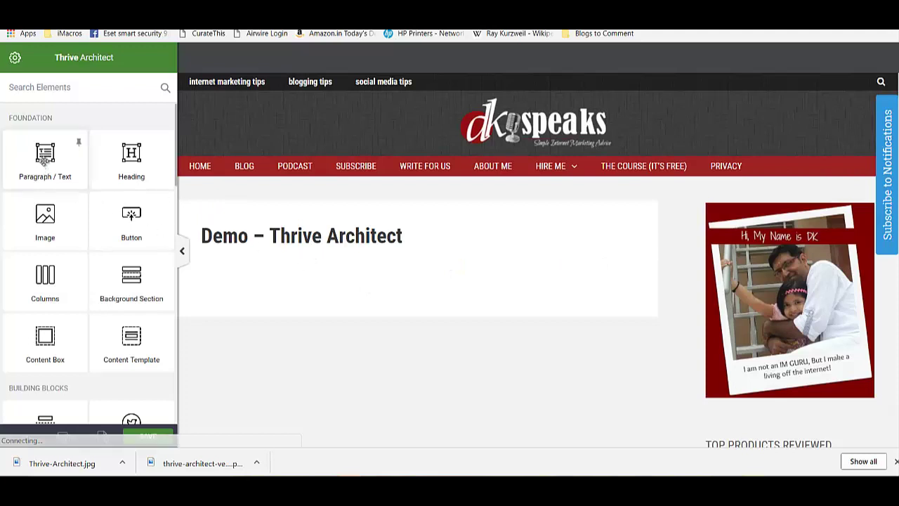
Add a Paragraph / Text element below the page title and select it
drag(43, 160, 267, 317)
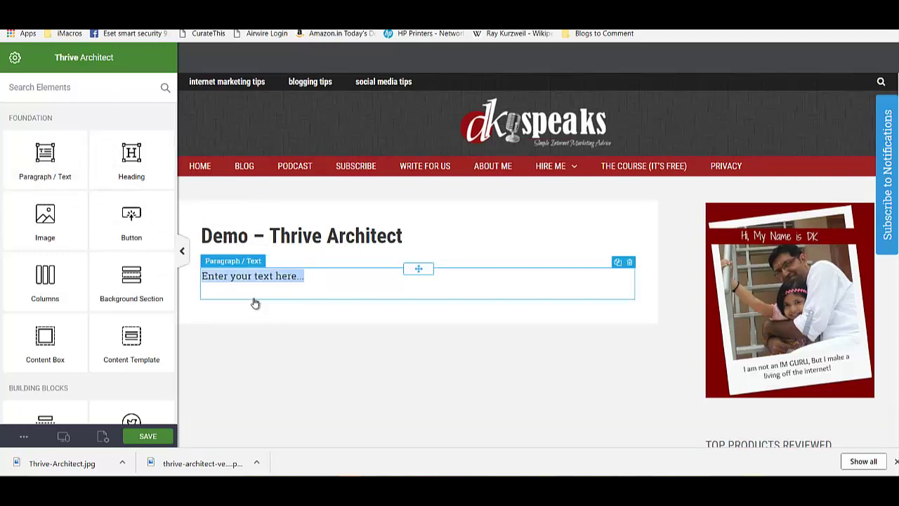
click(255, 300)
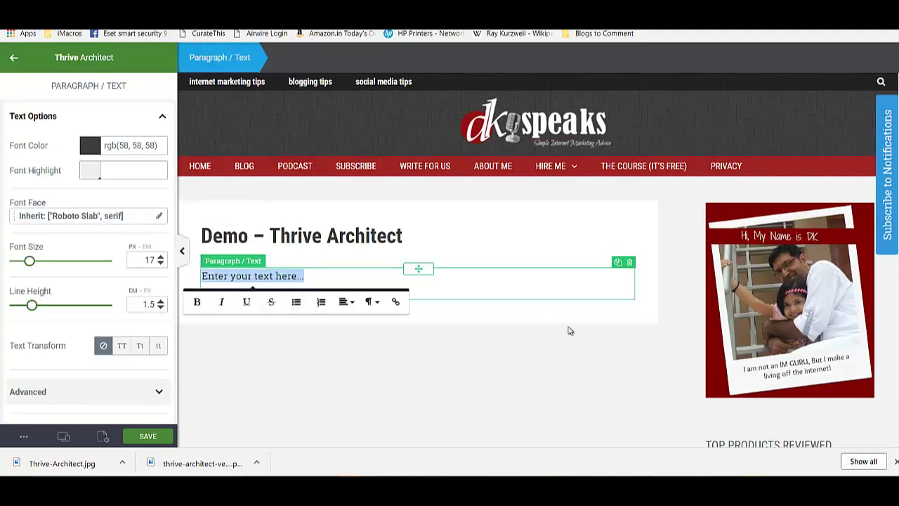
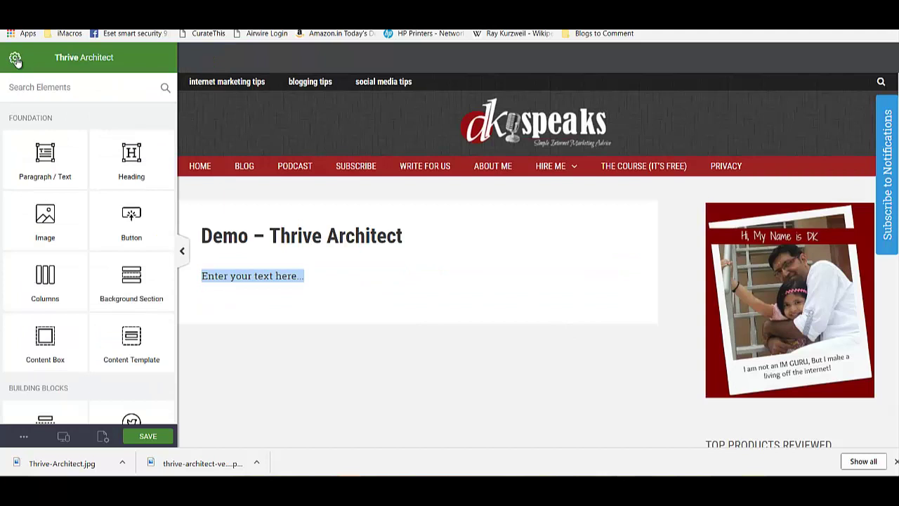
Examine the default landing page templates, including the pages in the Chic set
click(102, 437)
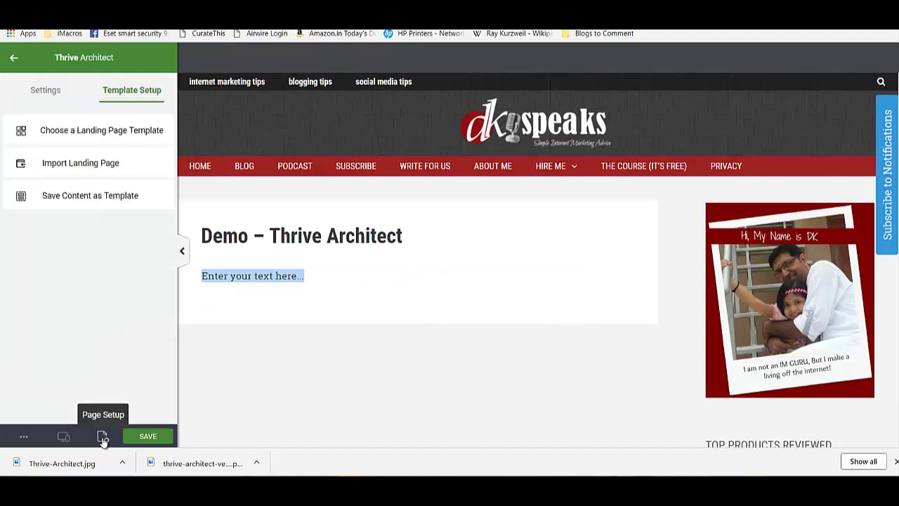
click(56, 132)
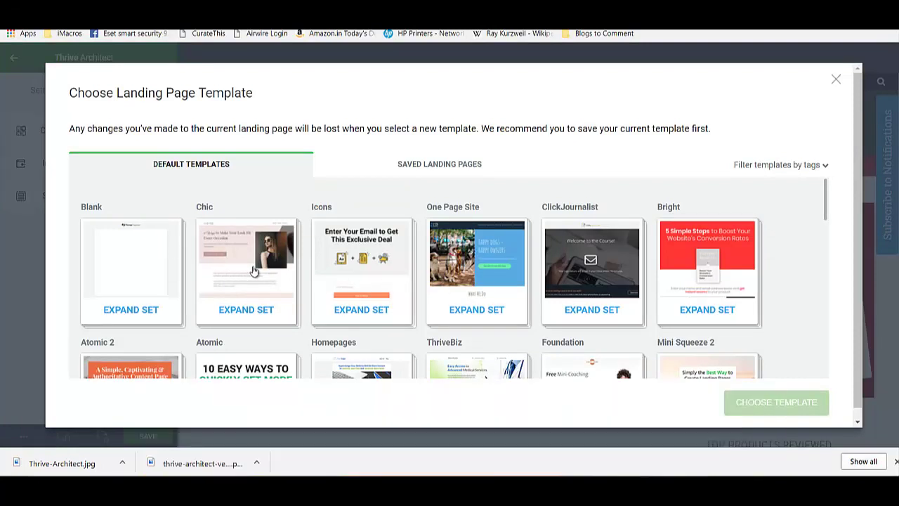
click(254, 271)
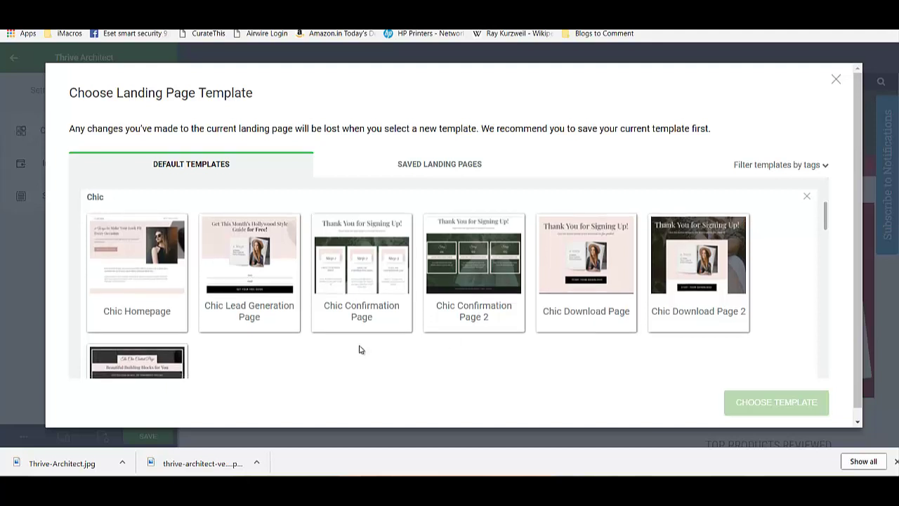
scroll(359, 349, down, 1)
scroll(359, 349, down, 1)
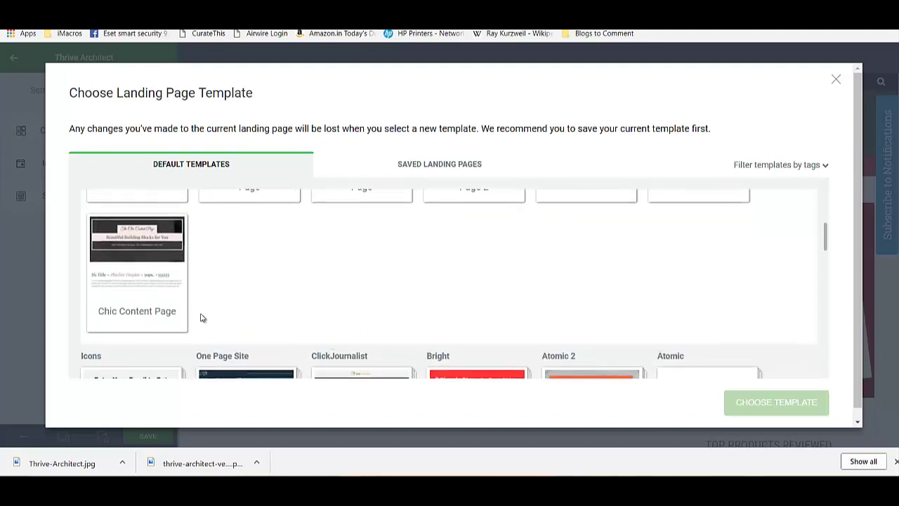
scroll(201, 316, down, 1)
scroll(201, 316, down, 2)
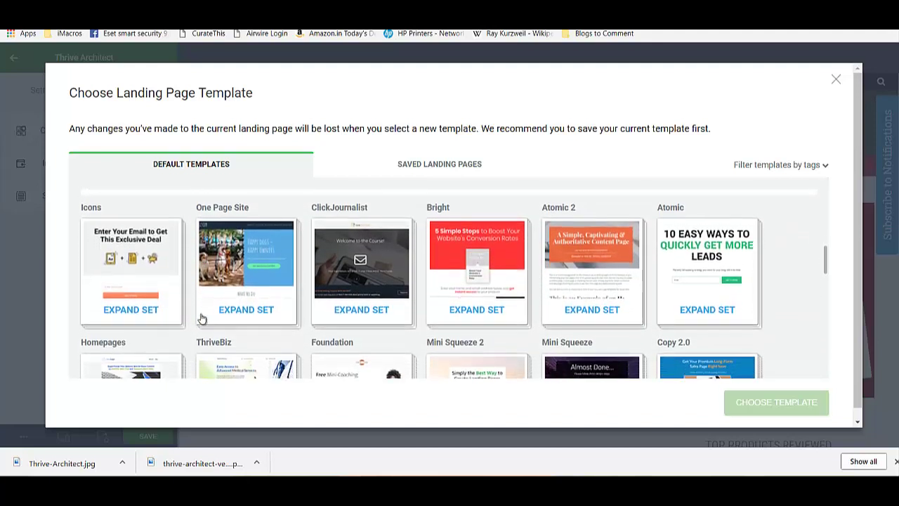
Apply the ThriveBiz Restaurant landing page template from the ThriveBiz set
scroll(201, 318, down, 1)
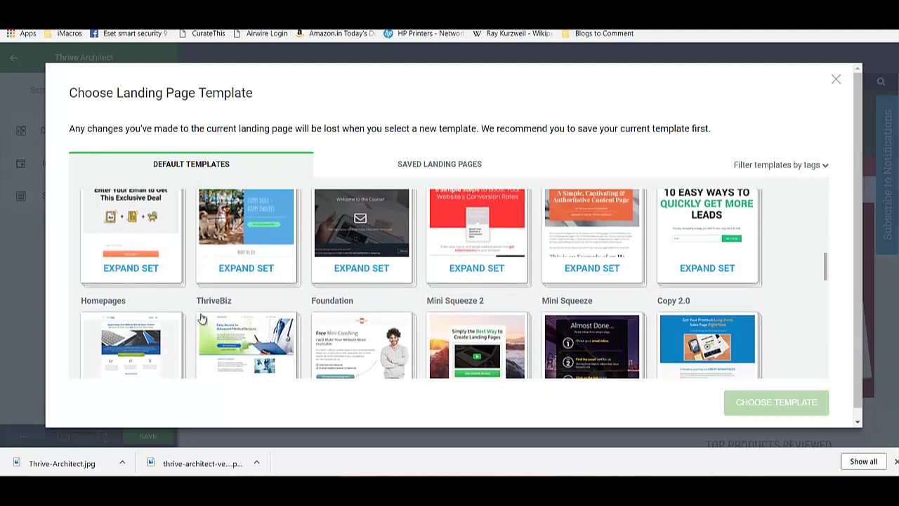
scroll(201, 317, down, 1)
click(245, 314)
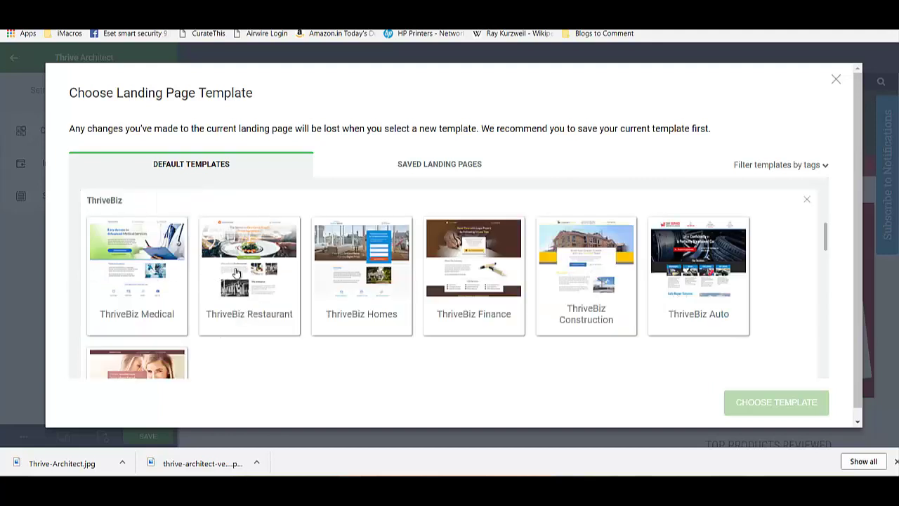
click(236, 273)
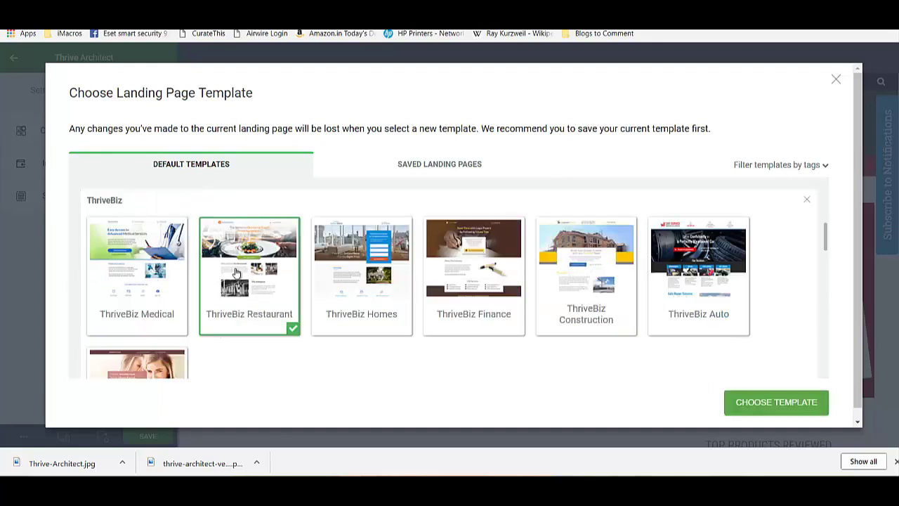
click(775, 403)
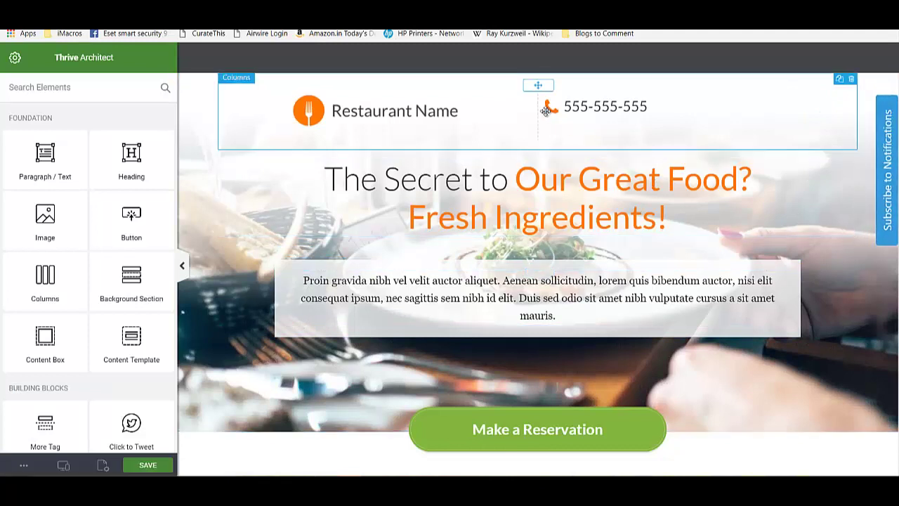
Examine the editing options of the logo image, phone number, heading, intro paragraph and header background section, including its background style
click(424, 113)
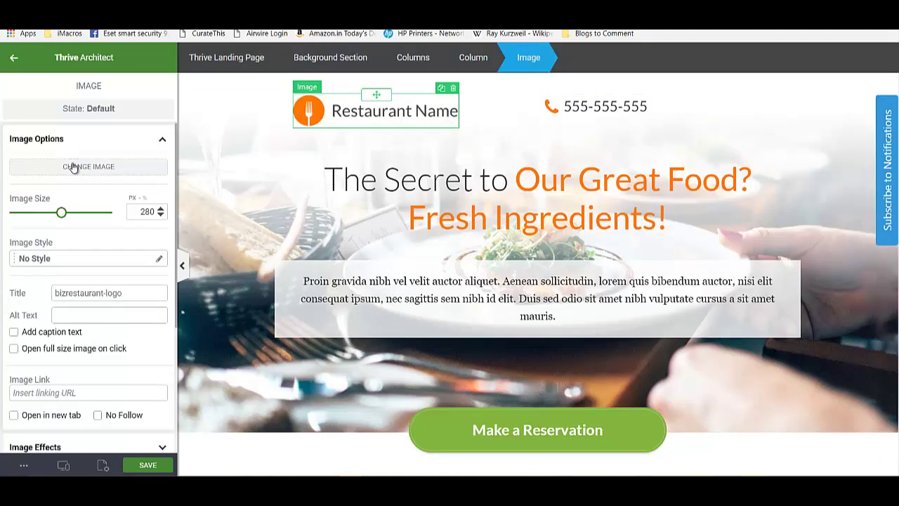
click(604, 110)
click(506, 181)
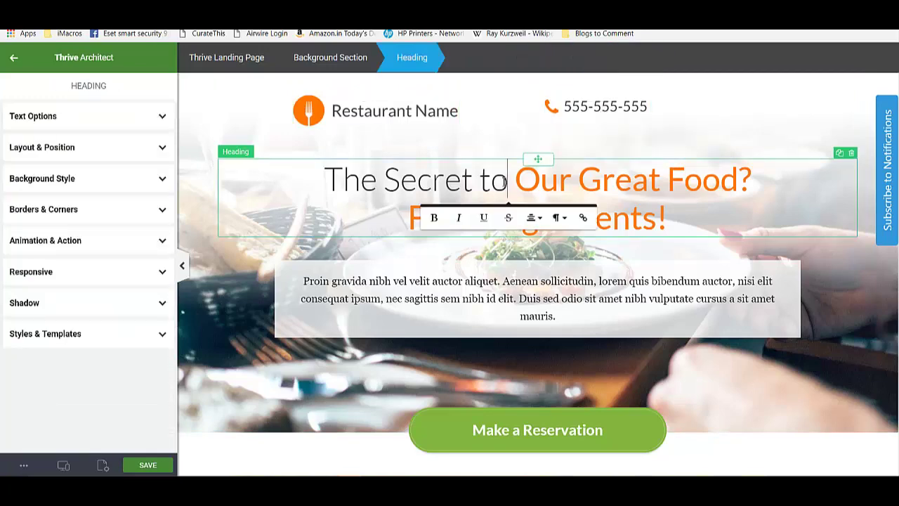
click(505, 281)
scroll(272, 342, down, 1)
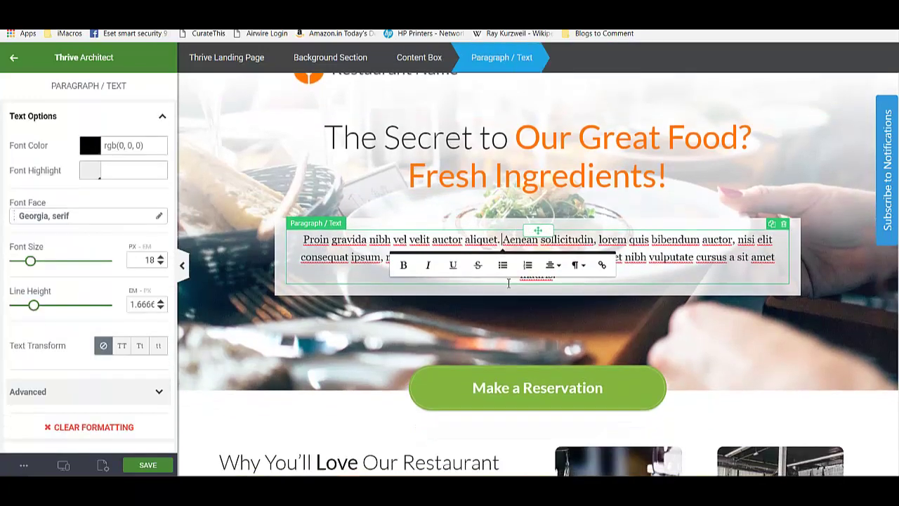
click(271, 339)
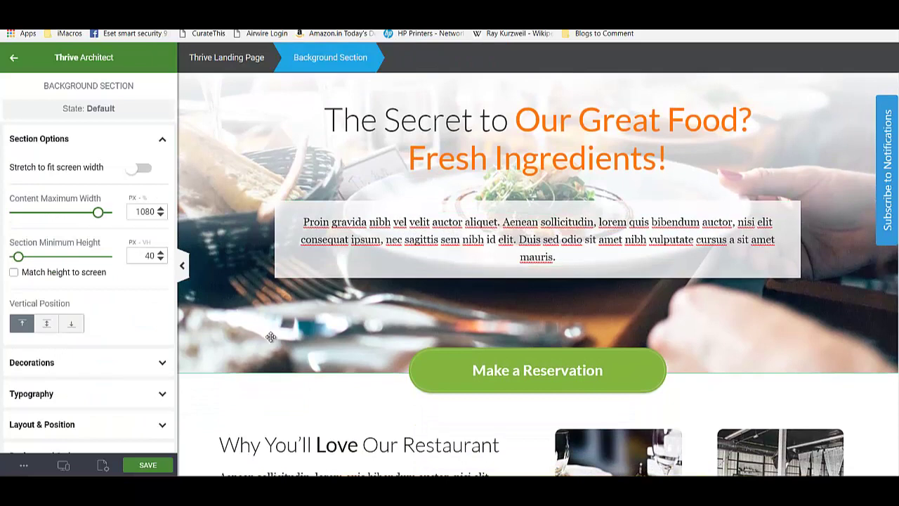
scroll(134, 306, down, 3)
click(56, 302)
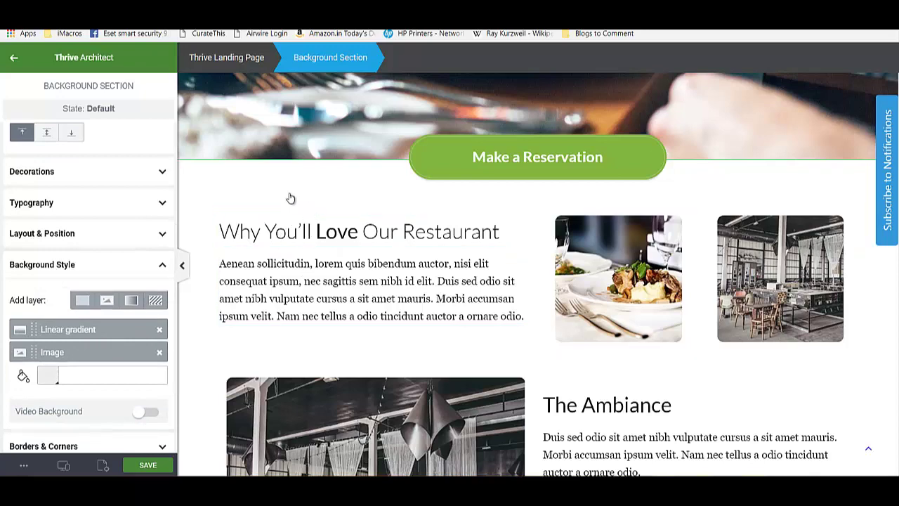
scroll(290, 199, up, 4)
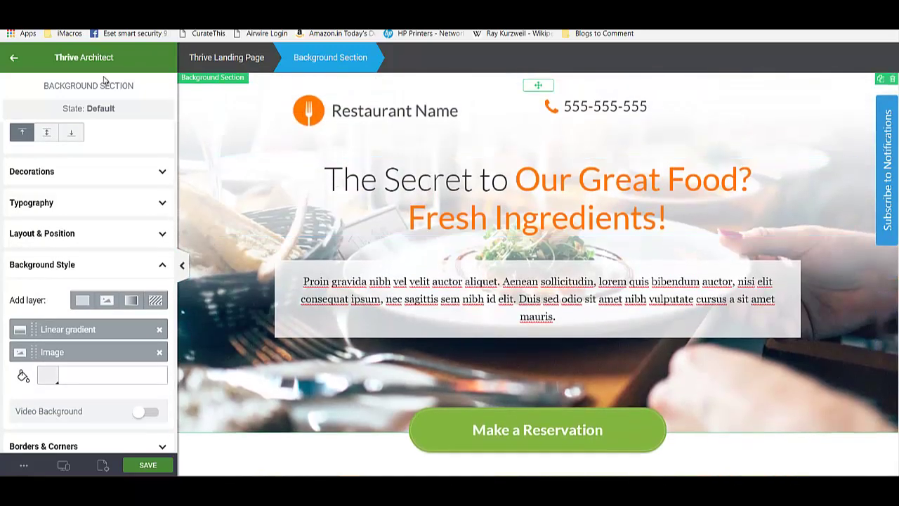
Return the page to the site theme's layout and apply the Blank Page v2 landing page template
click(103, 467)
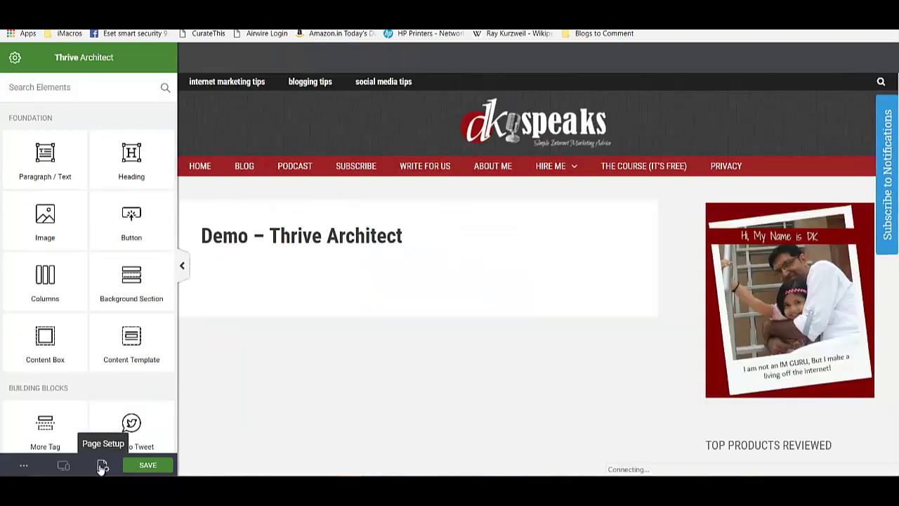
click(102, 466)
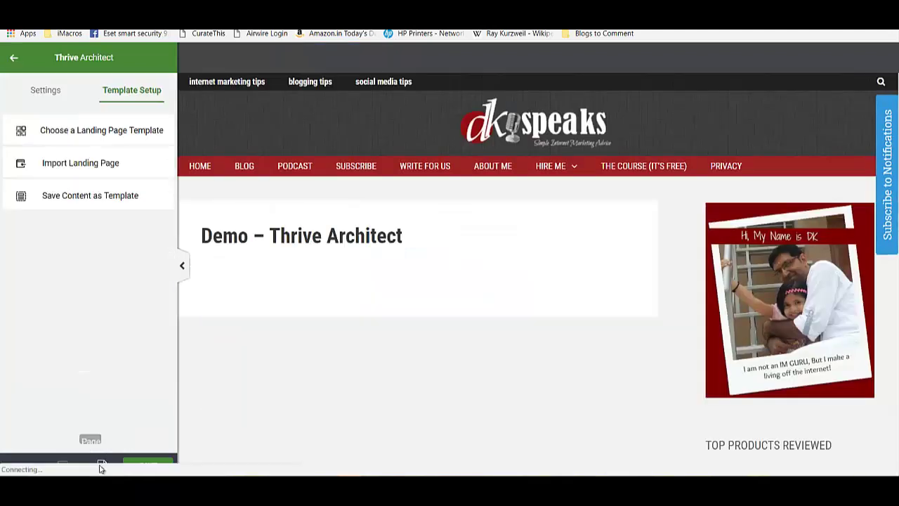
click(102, 134)
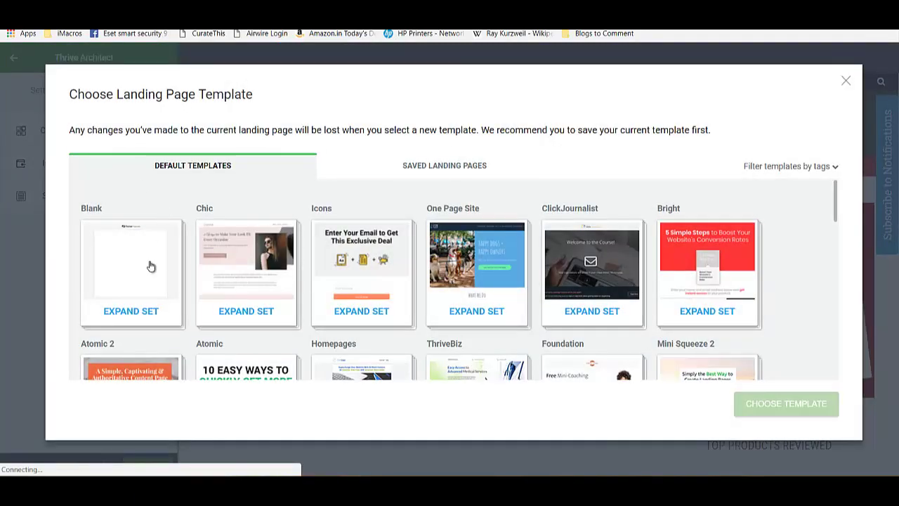
click(149, 269)
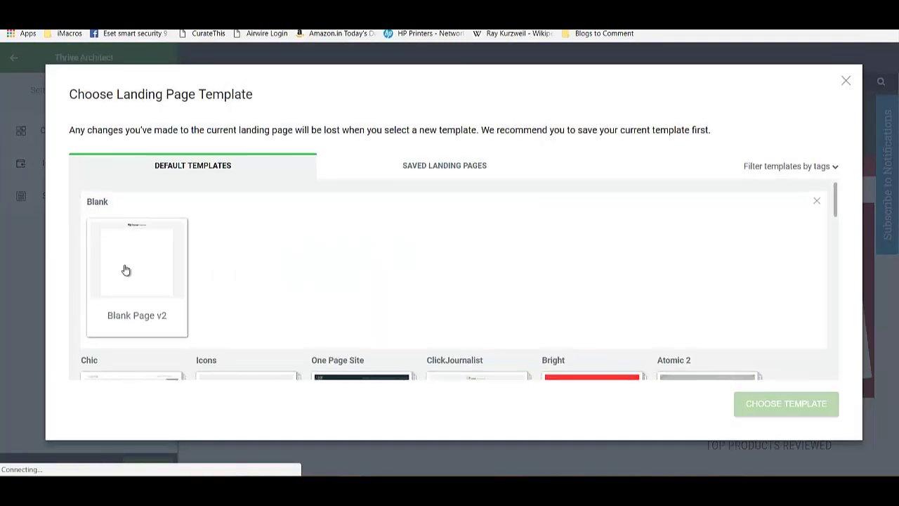
click(126, 270)
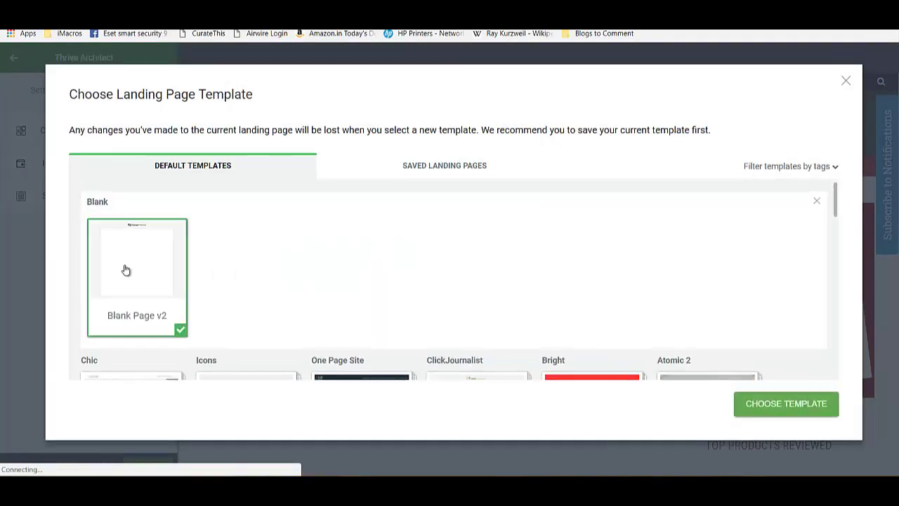
click(779, 408)
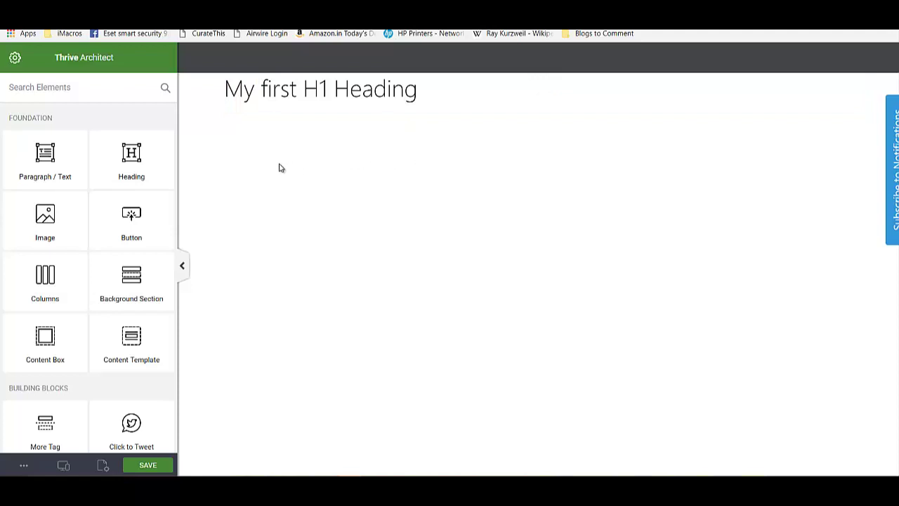
Set the landing page content to cover the entire screen width
click(103, 467)
click(59, 140)
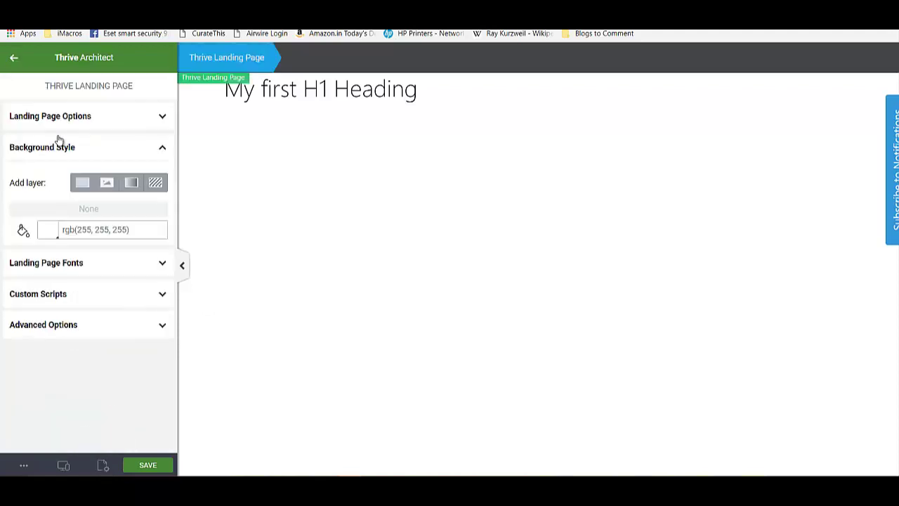
click(89, 121)
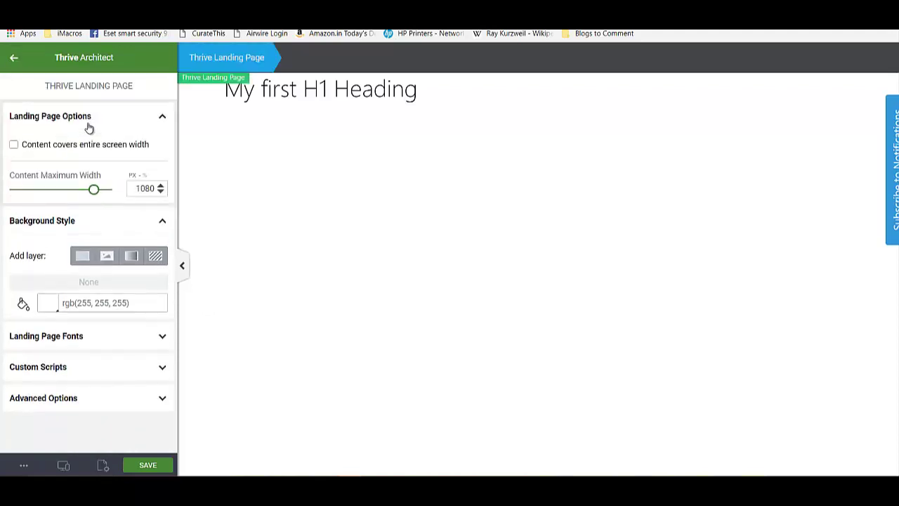
click(14, 145)
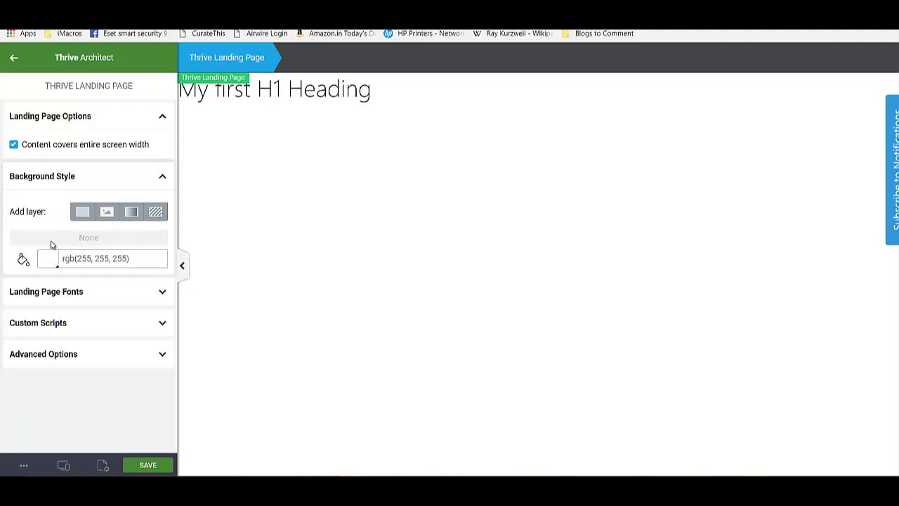
Add a solid color background layer in #474747 at 100% opacity to the landing page
click(82, 216)
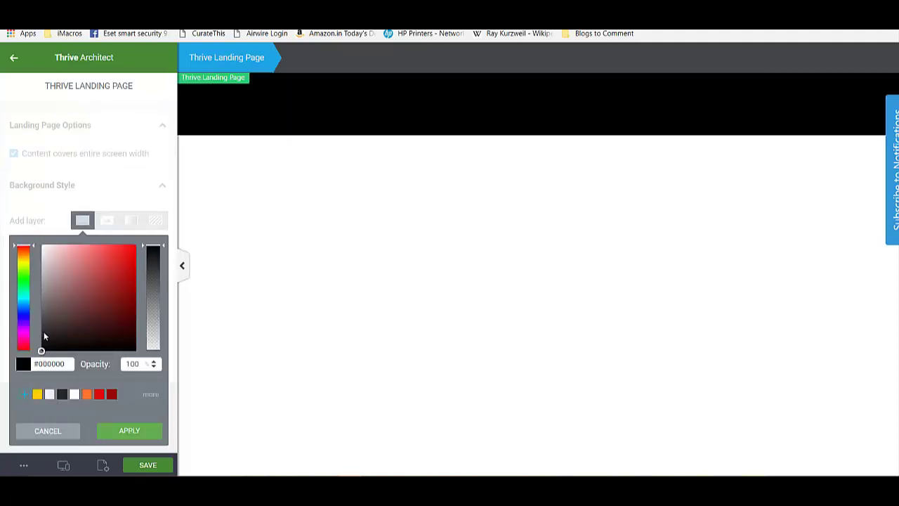
drag(41, 350, 40, 321)
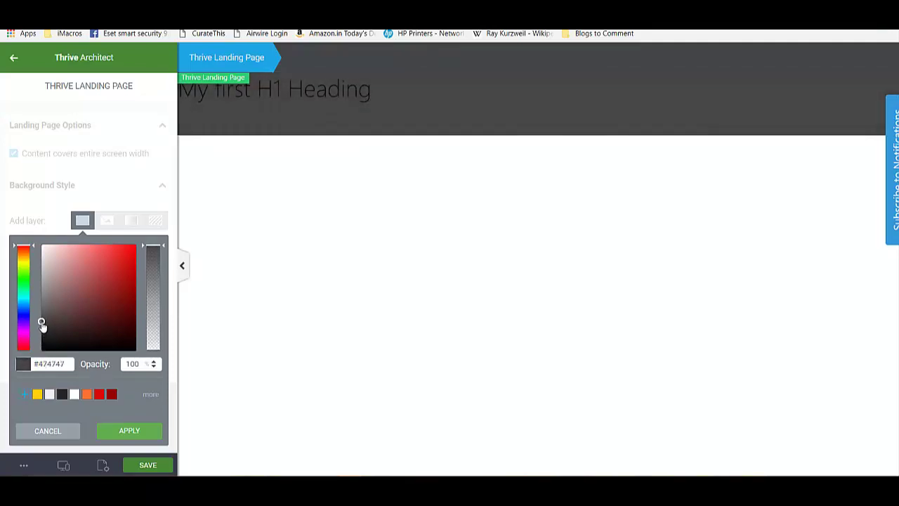
click(131, 432)
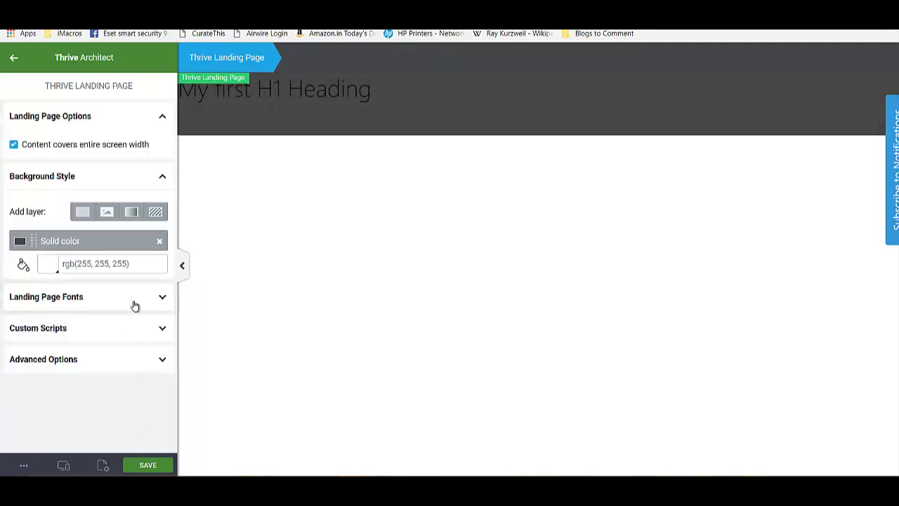
Set the landing page's paragraph font to Roboto from Google Fonts, with regular weight 400 and the latin charset
click(95, 306)
scroll(96, 307, down, 2)
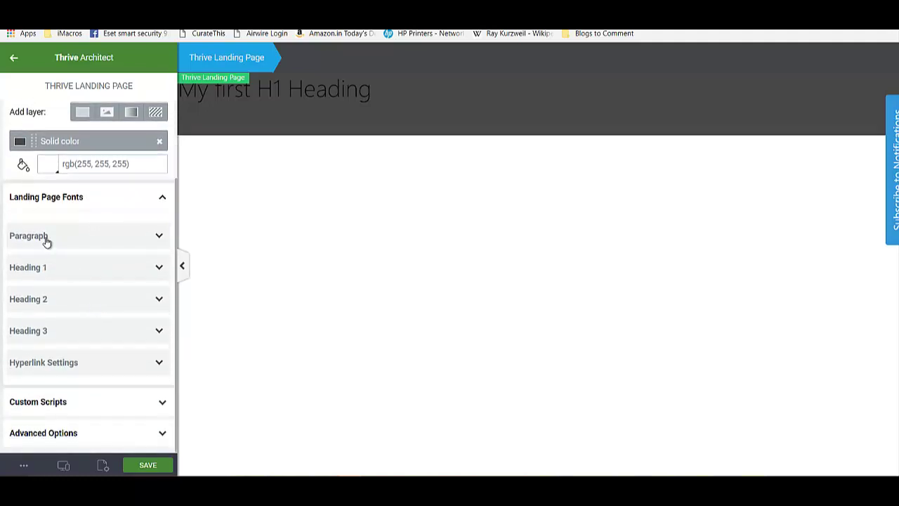
click(46, 241)
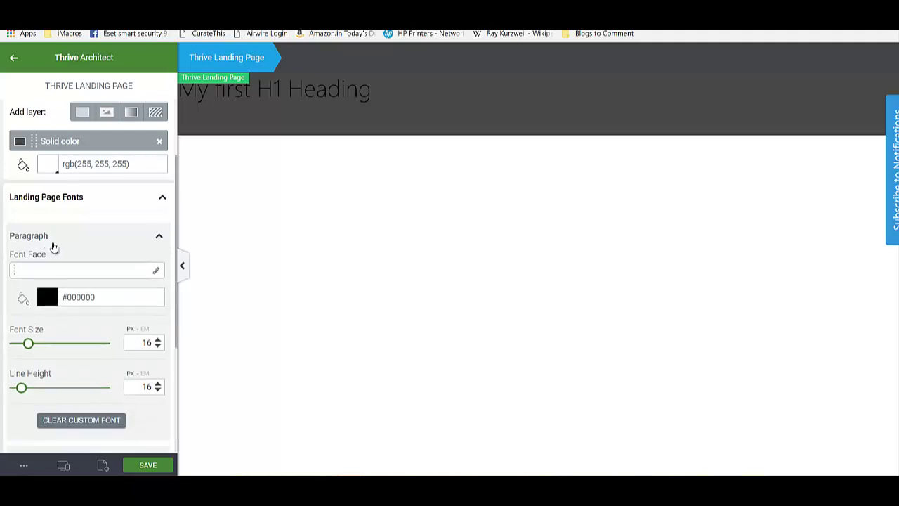
click(85, 272)
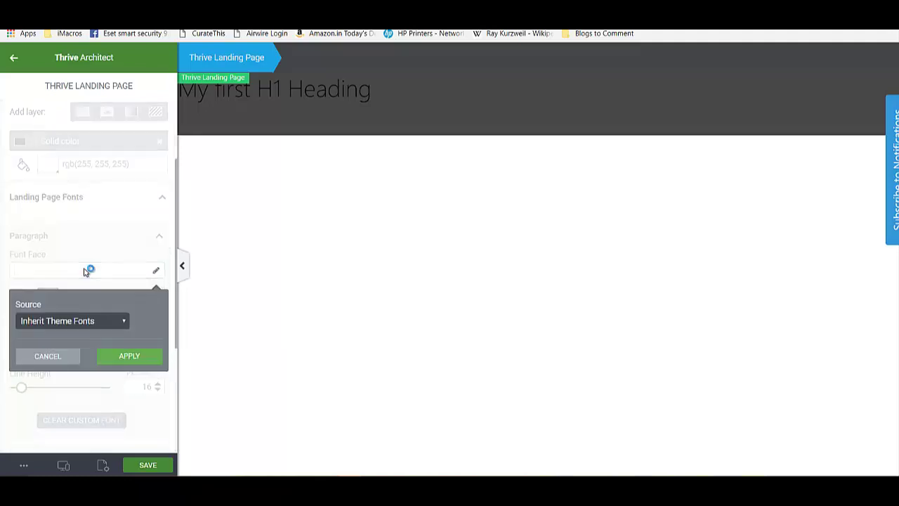
click(69, 321)
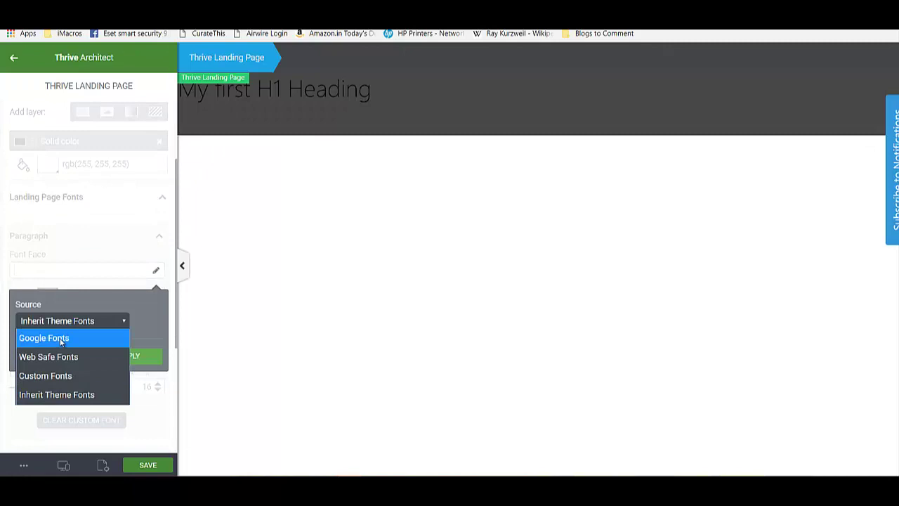
click(60, 338)
click(93, 357)
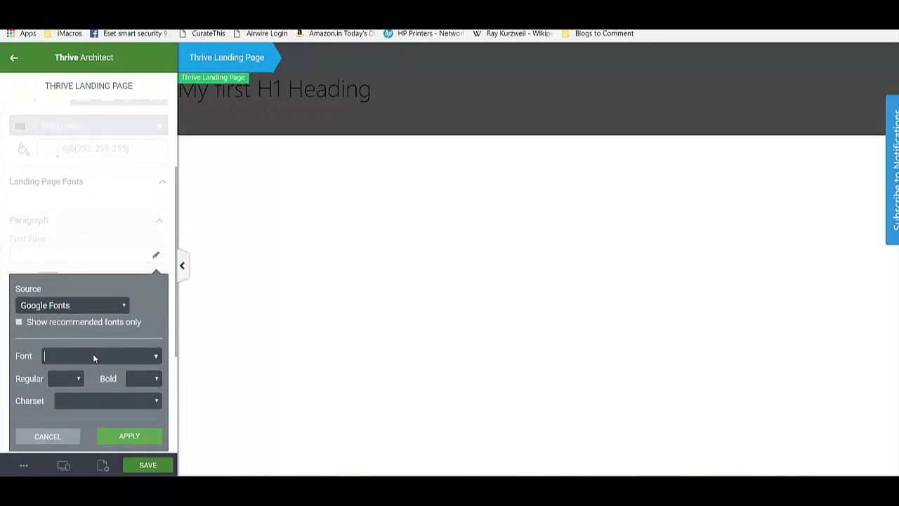
text(Robot)
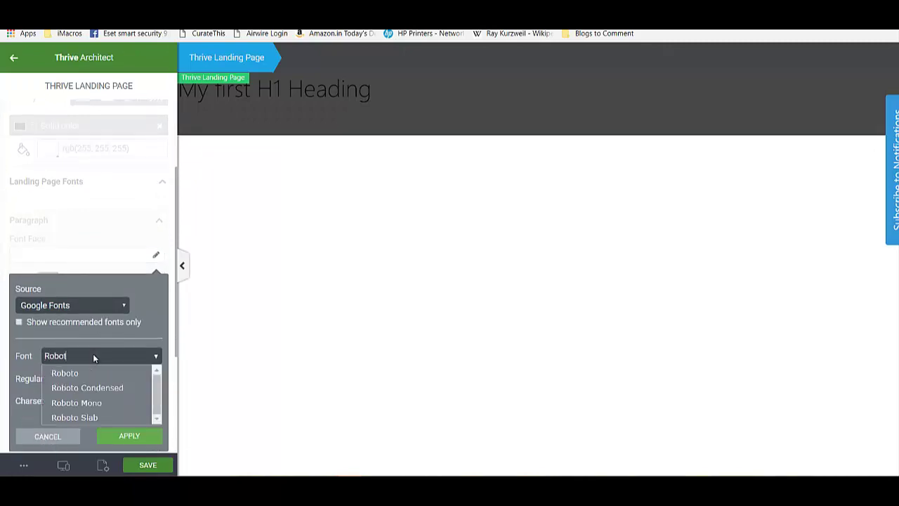
click(76, 373)
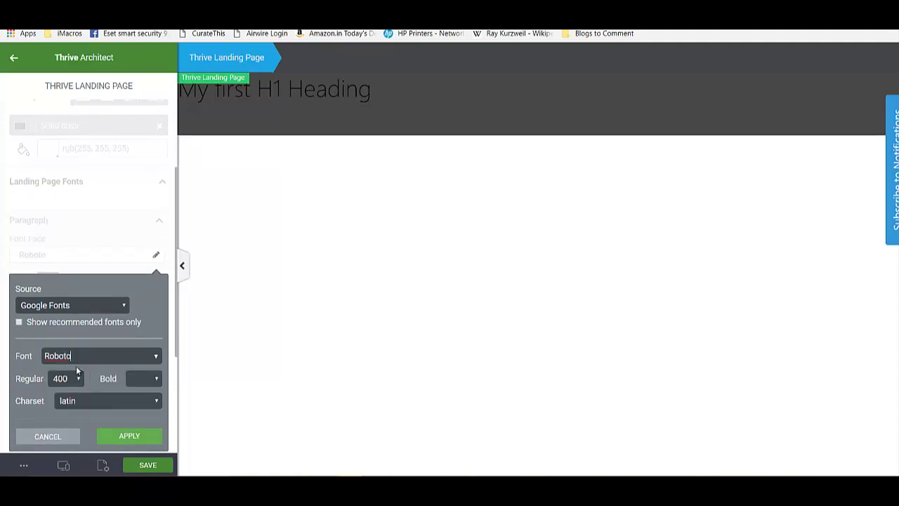
click(120, 436)
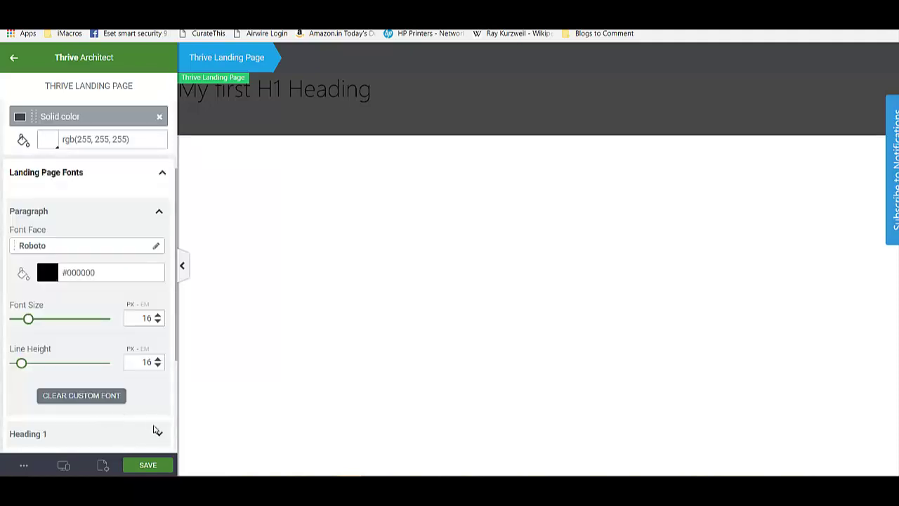
Set the landing page's default hyperlink color to dark red, rgb(150, 4, 4)
scroll(109, 422, down, 3)
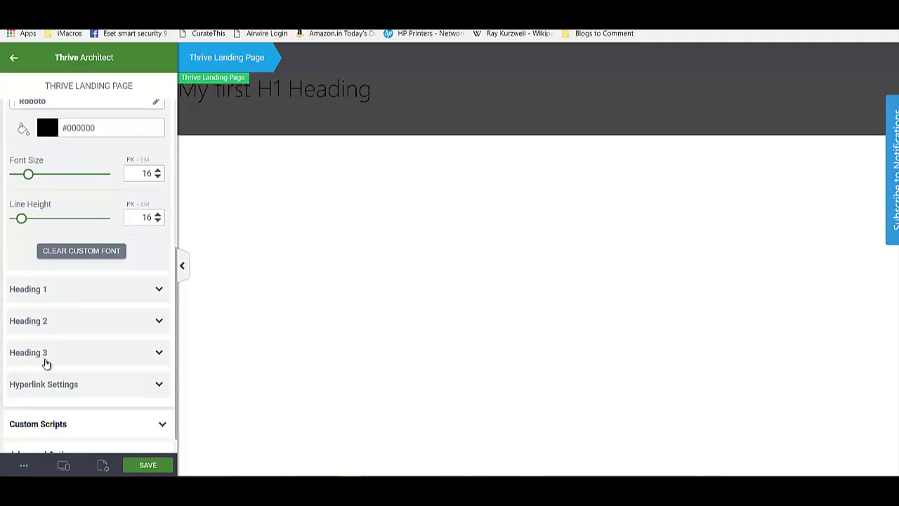
click(73, 387)
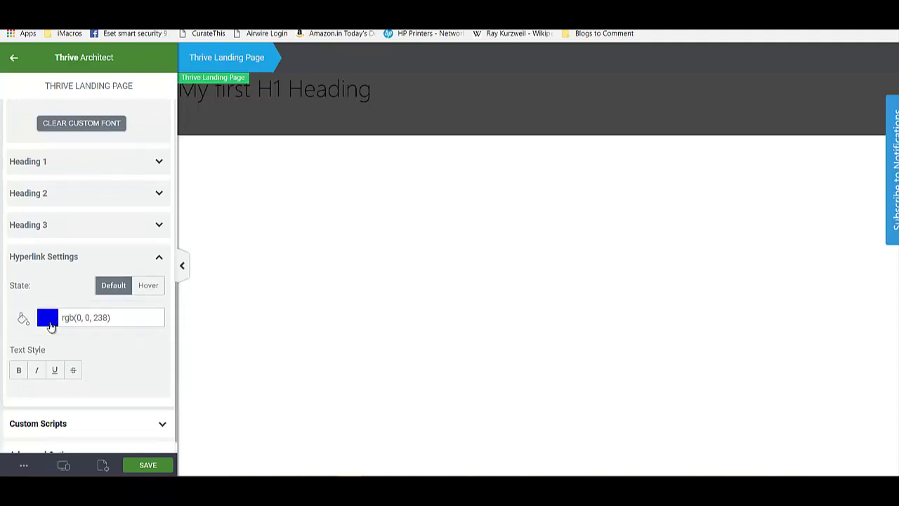
click(49, 320)
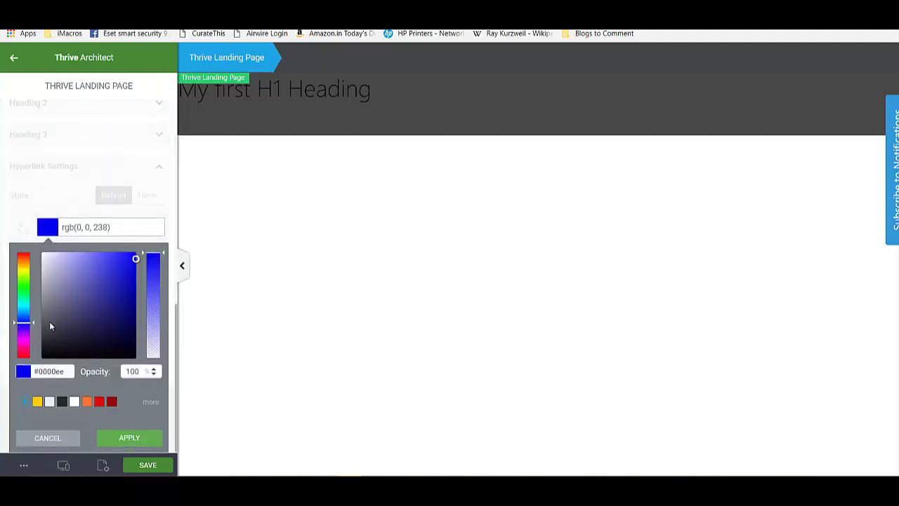
click(110, 403)
click(129, 437)
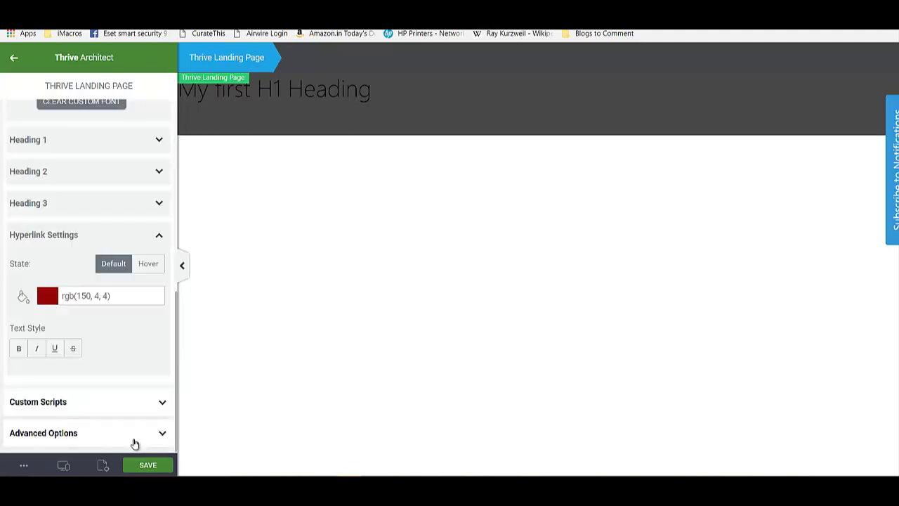
Delete the "My first H1 Heading" element and add a background section at the top of the page
click(14, 61)
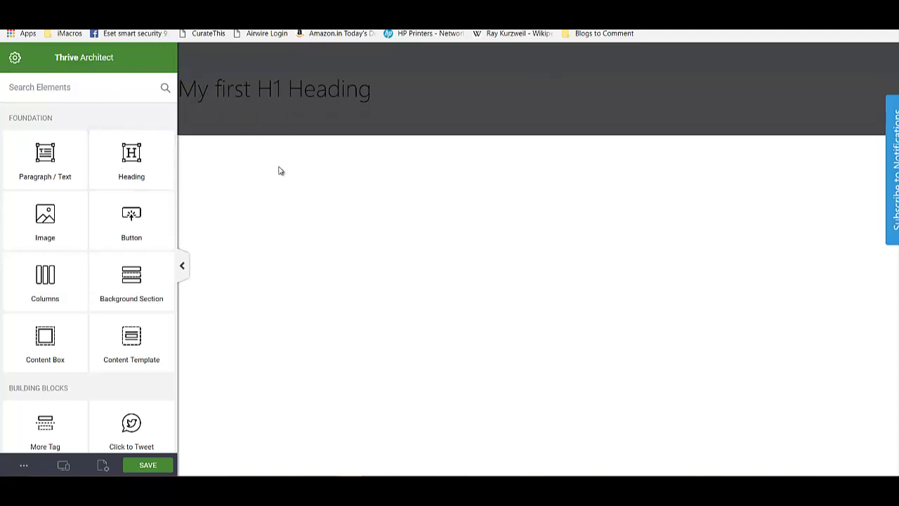
click(281, 90)
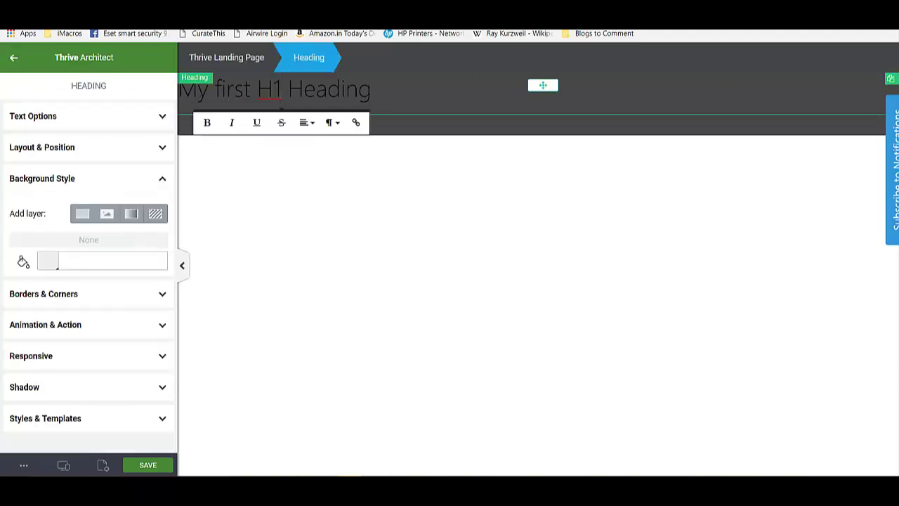
key(Delete)
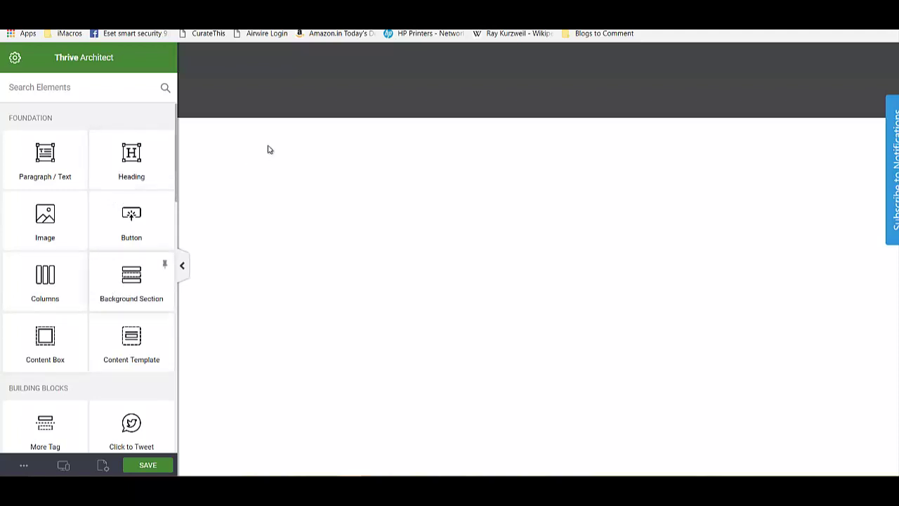
click(289, 83)
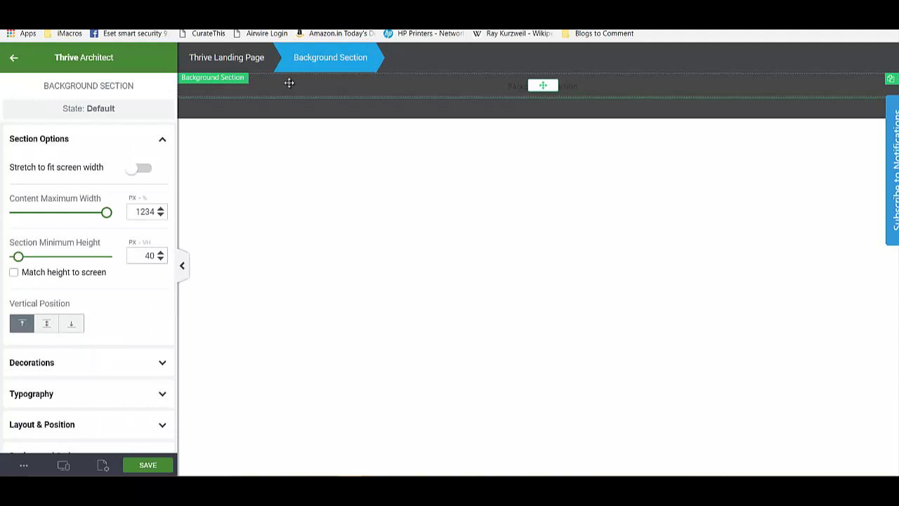
click(13, 61)
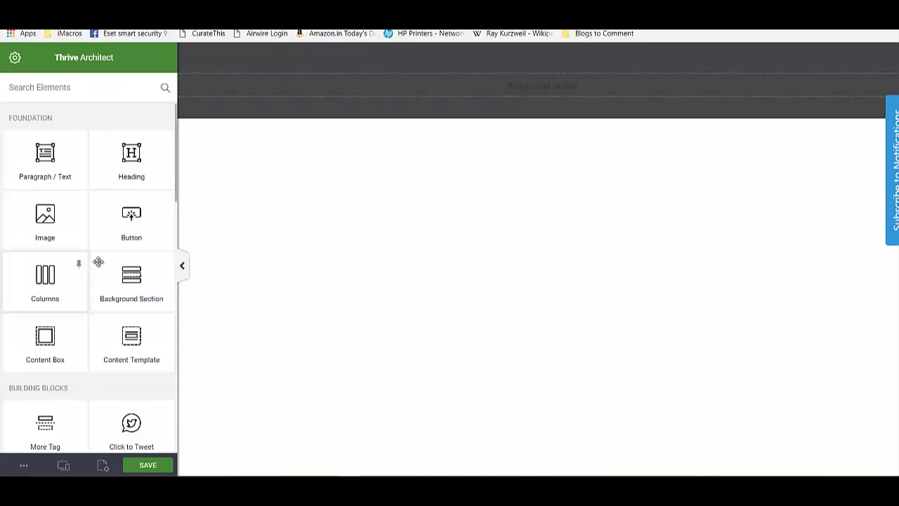
Insert the dkspeaks-logo image from the media library into the background section, searching the library for "logo"
drag(45, 218, 545, 85)
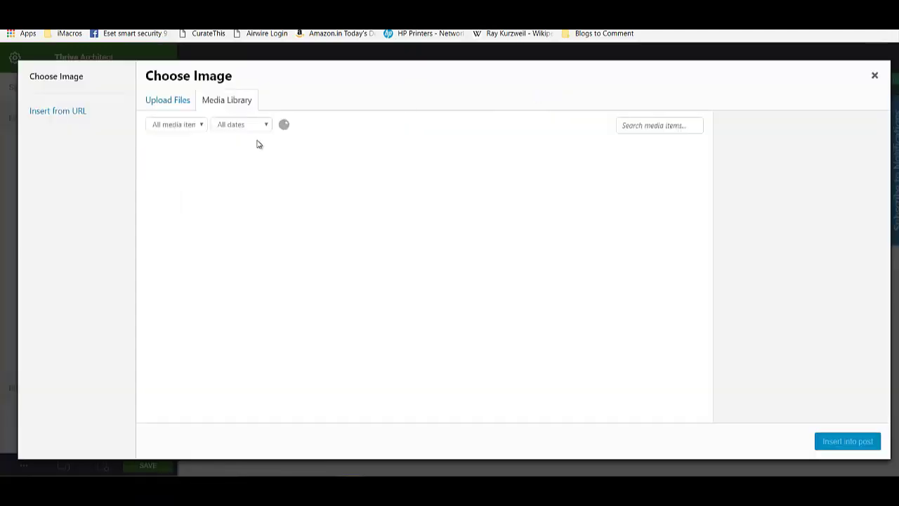
click(666, 125)
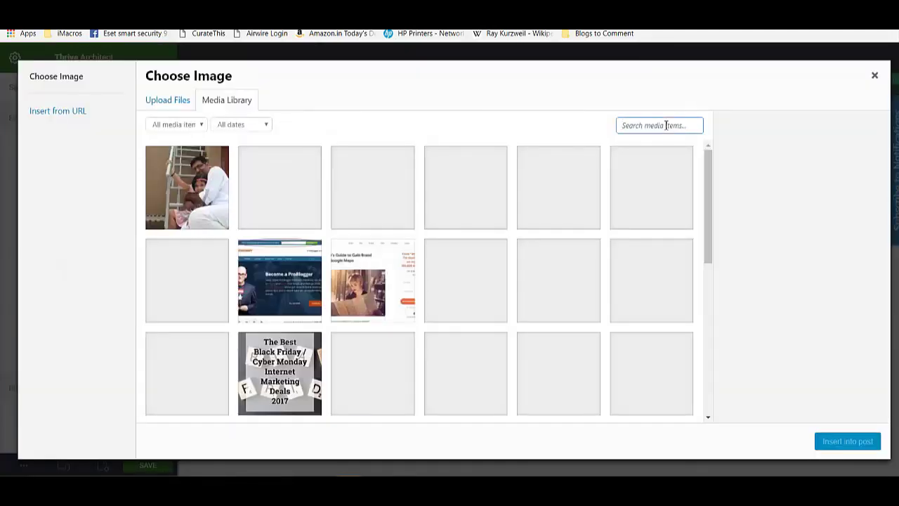
text(logo)
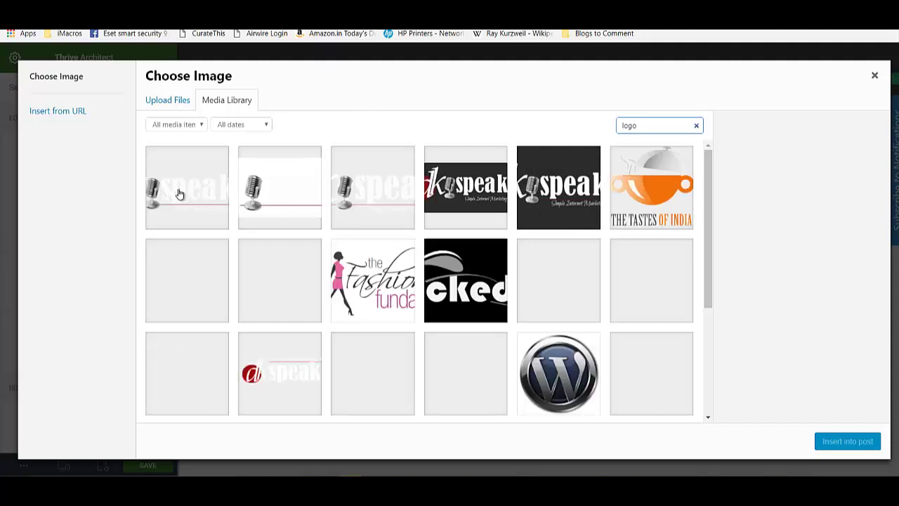
click(172, 190)
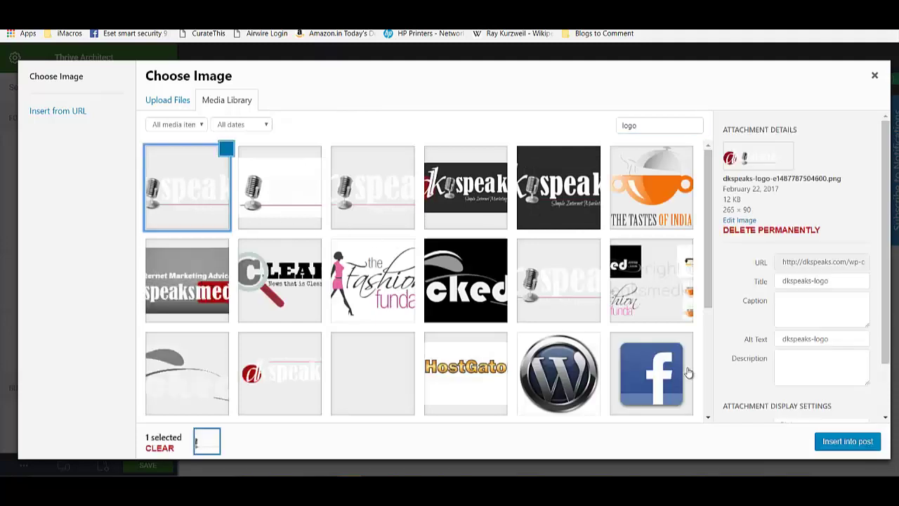
click(848, 442)
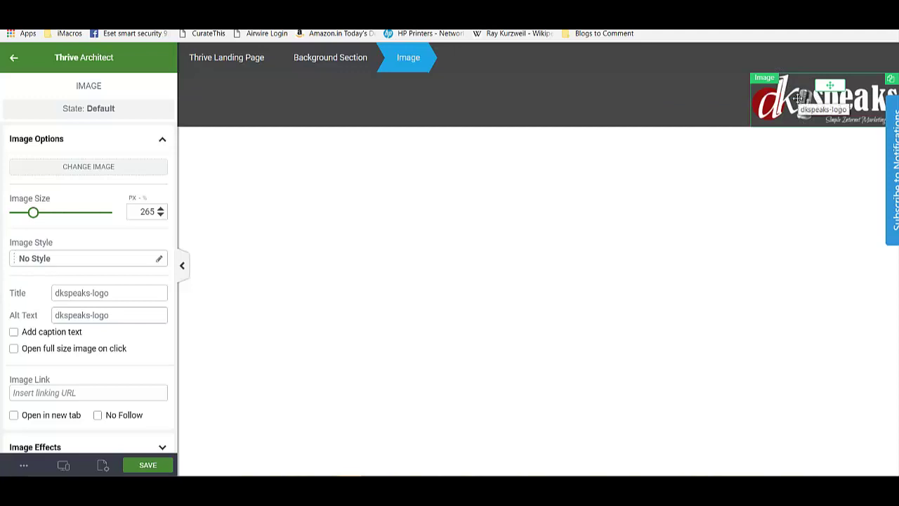
Center the logo's background section content vertically and set the section's padding to 15 on all four sides
drag(798, 98, 426, 92)
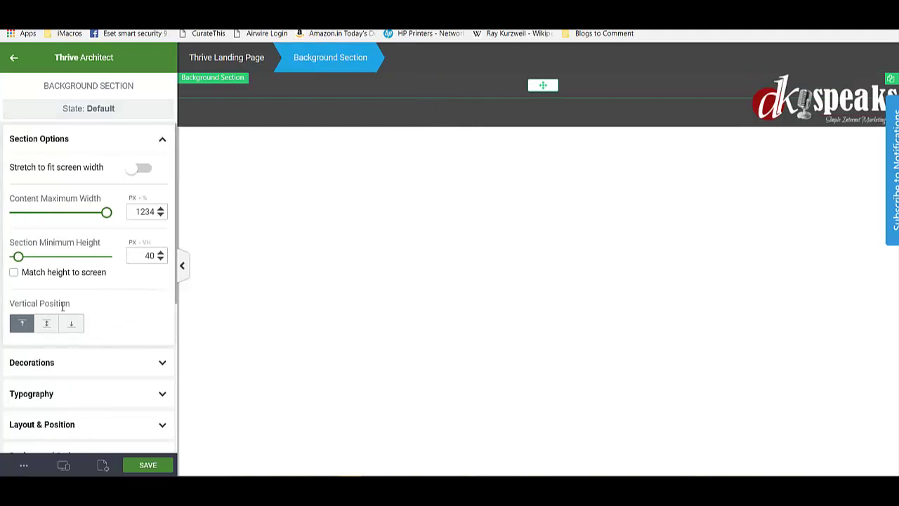
click(48, 325)
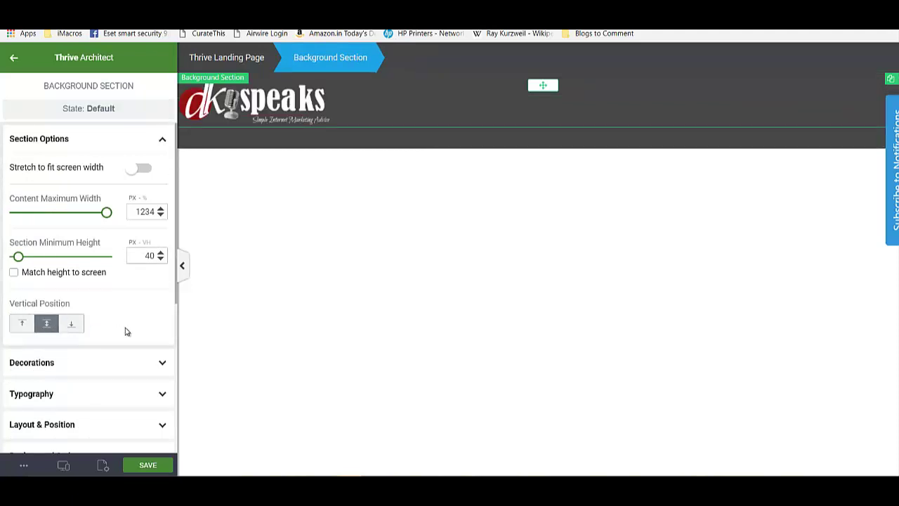
scroll(124, 331, down, 1)
scroll(126, 331, down, 3)
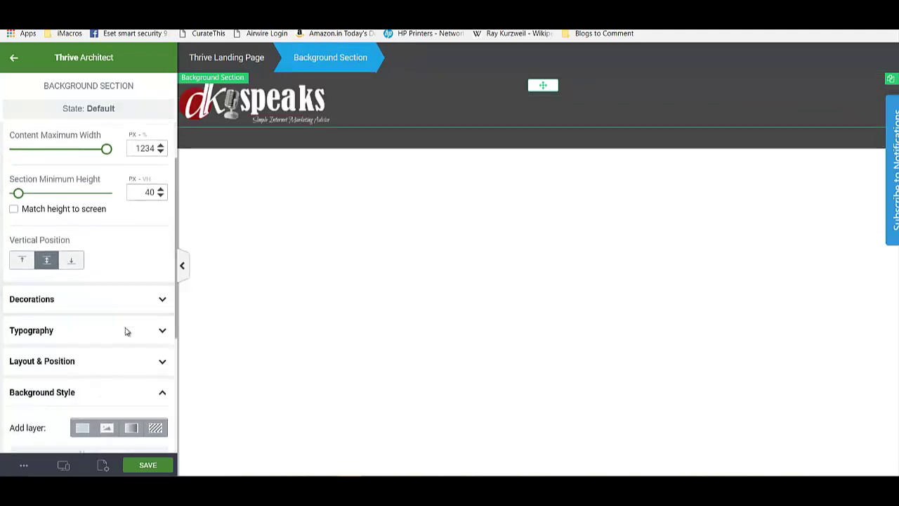
scroll(126, 331, down, 4)
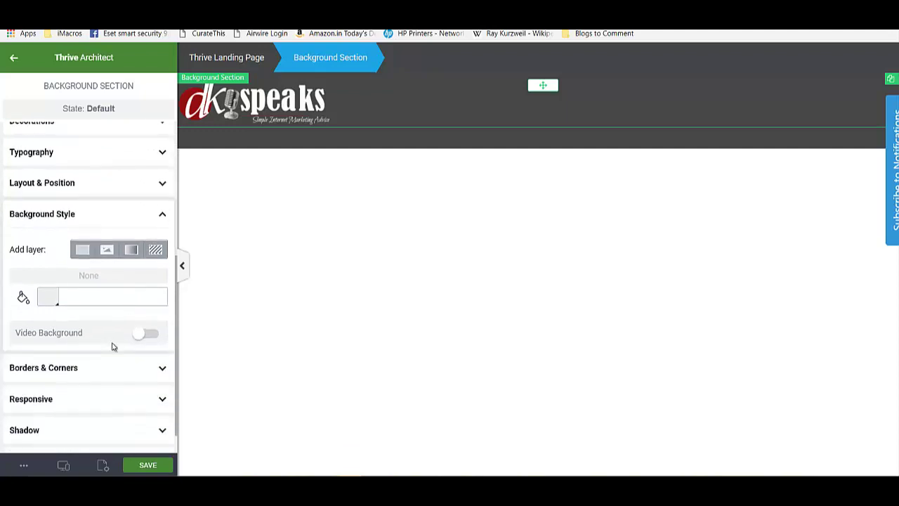
scroll(113, 347, up, 2)
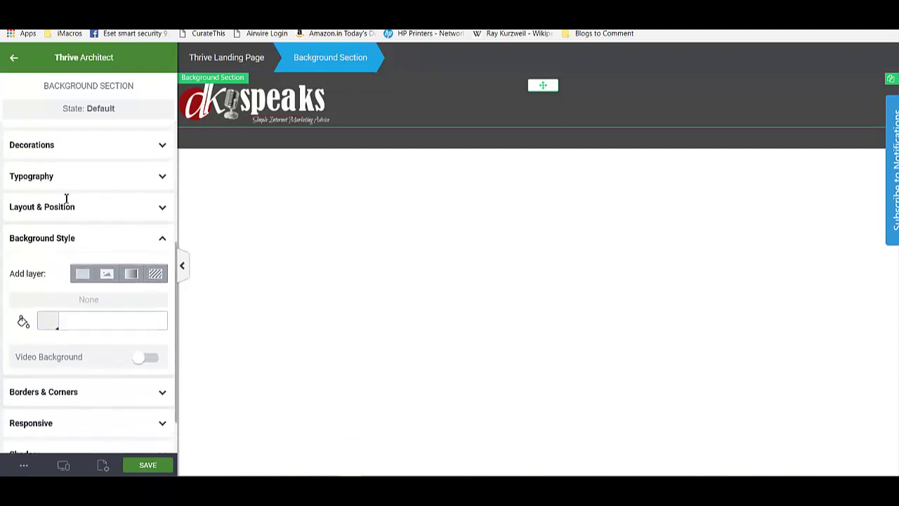
click(59, 208)
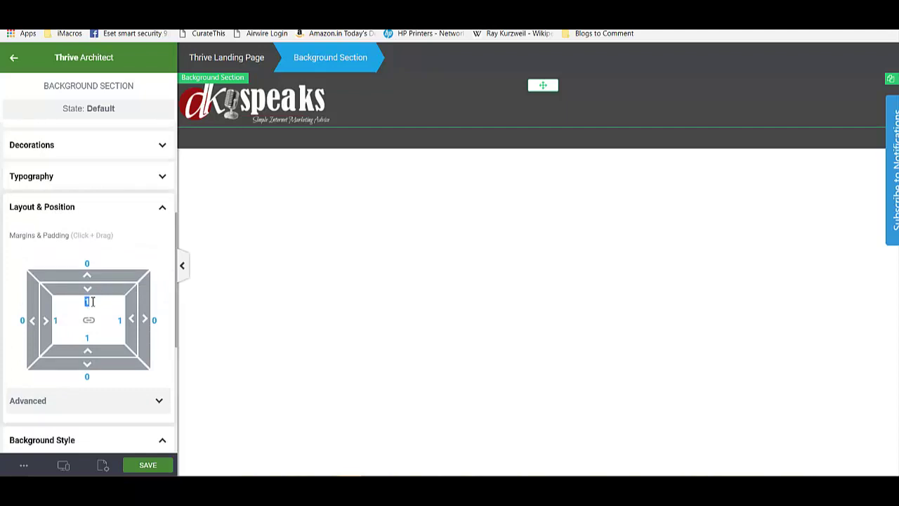
text(15)
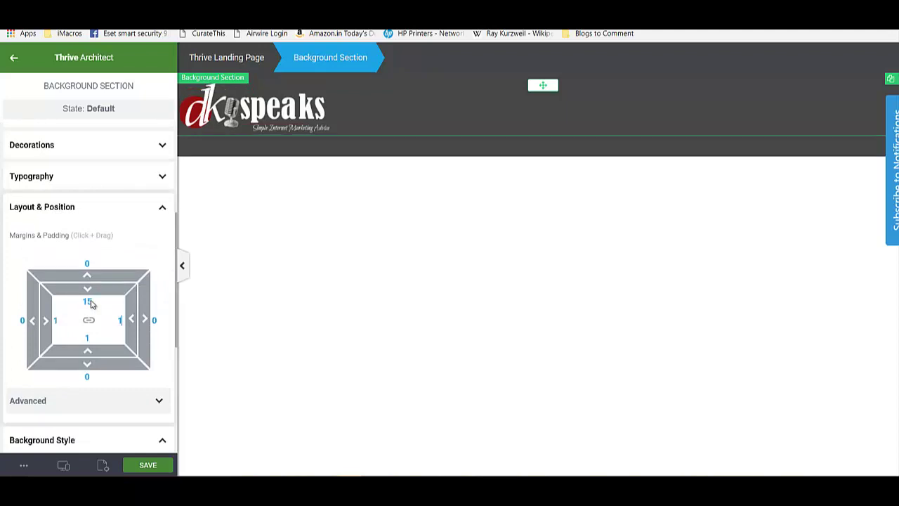
text(155)
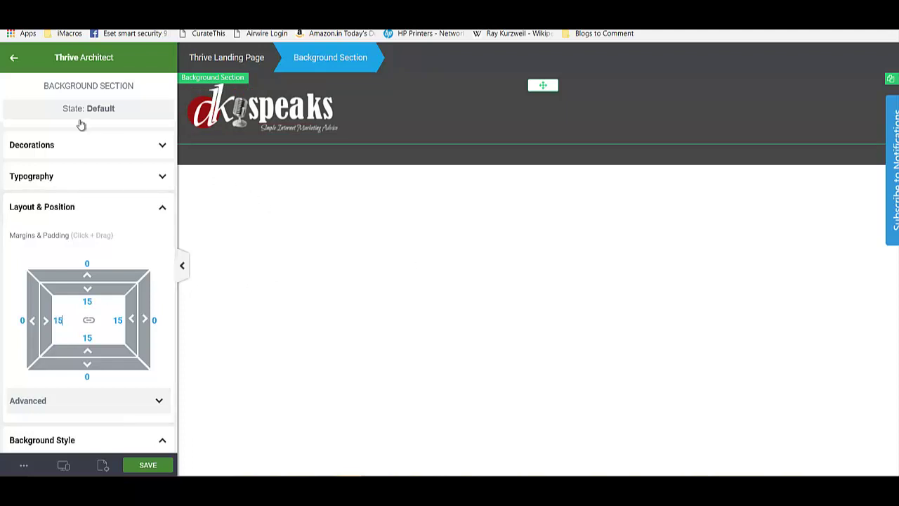
click(14, 59)
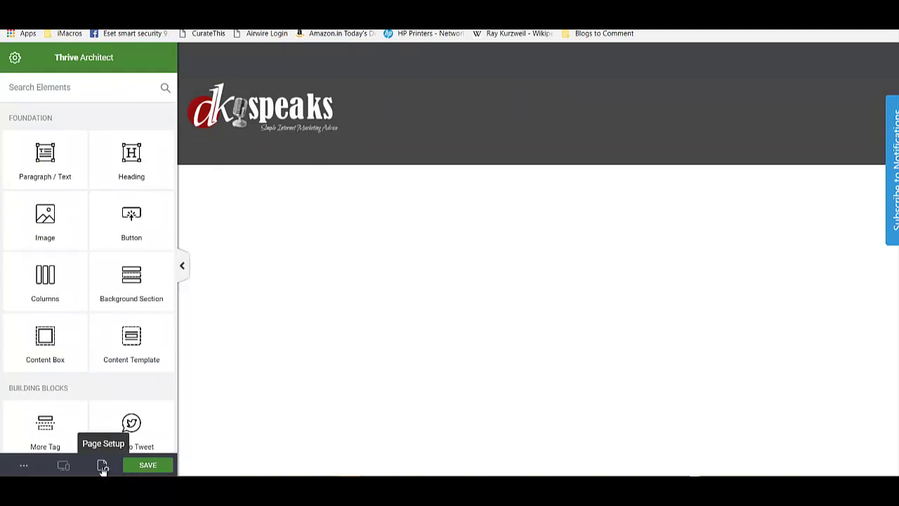
Save the landing page and open its preview
click(147, 466)
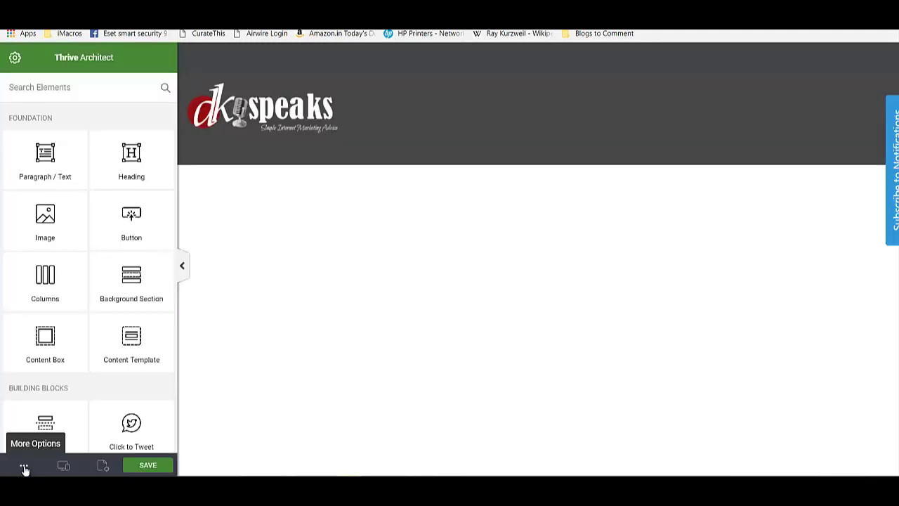
click(25, 468)
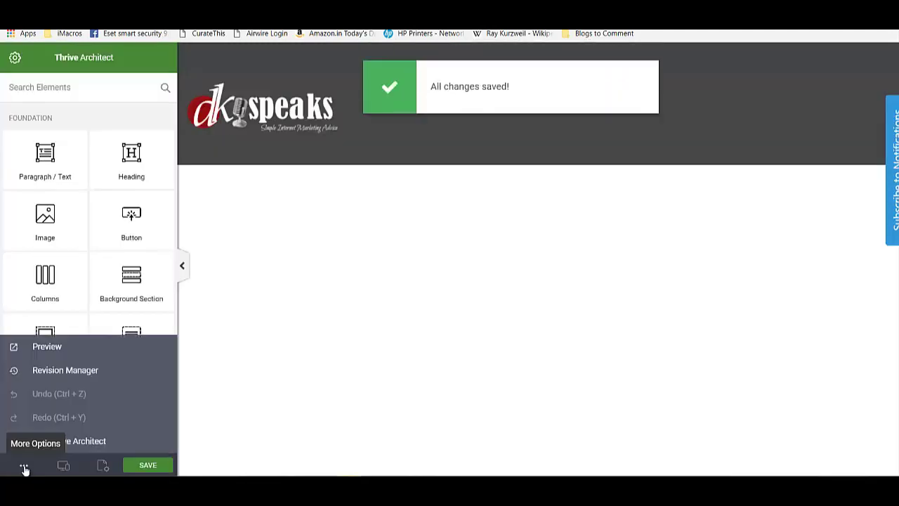
click(47, 348)
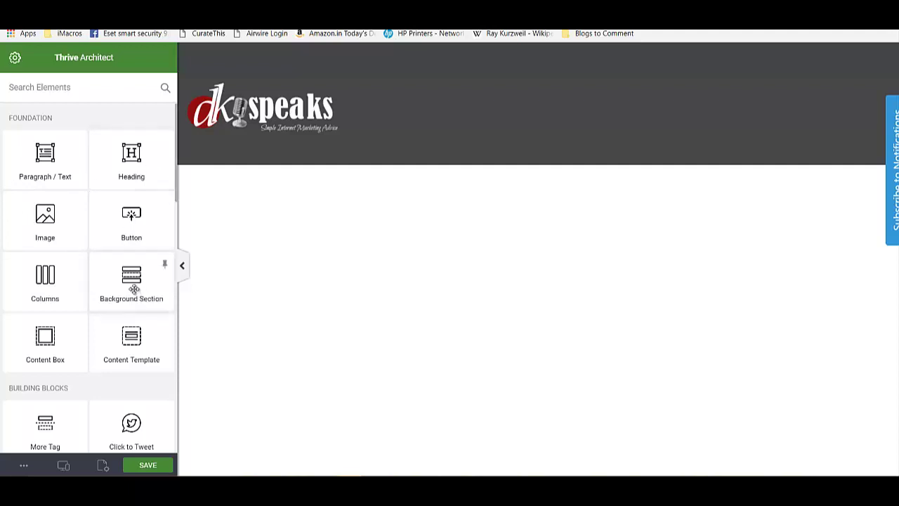
Add a background section below the logo and place a Custom Menu element inside it
drag(134, 287, 286, 142)
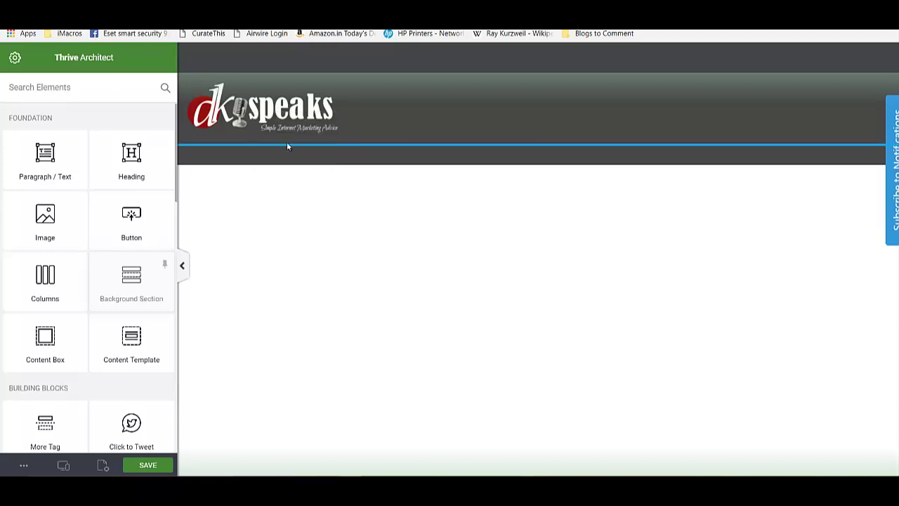
click(284, 184)
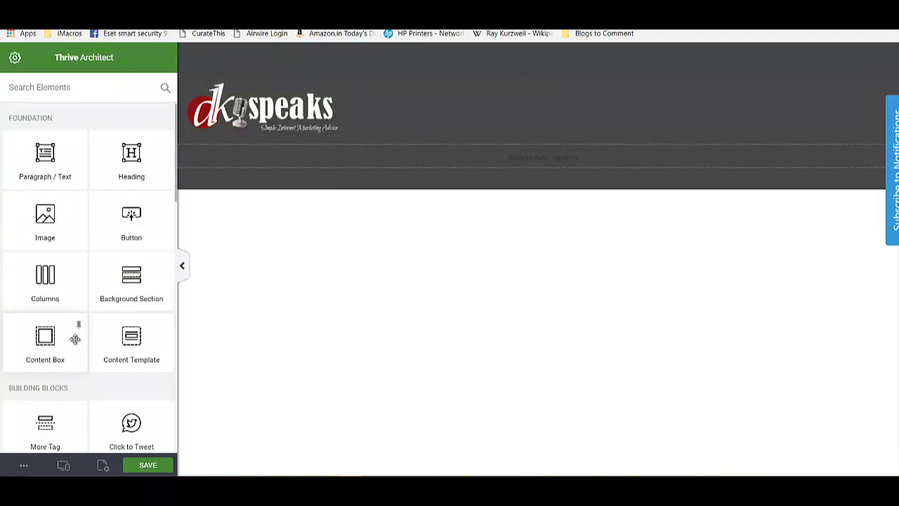
scroll(75, 340, down, 4)
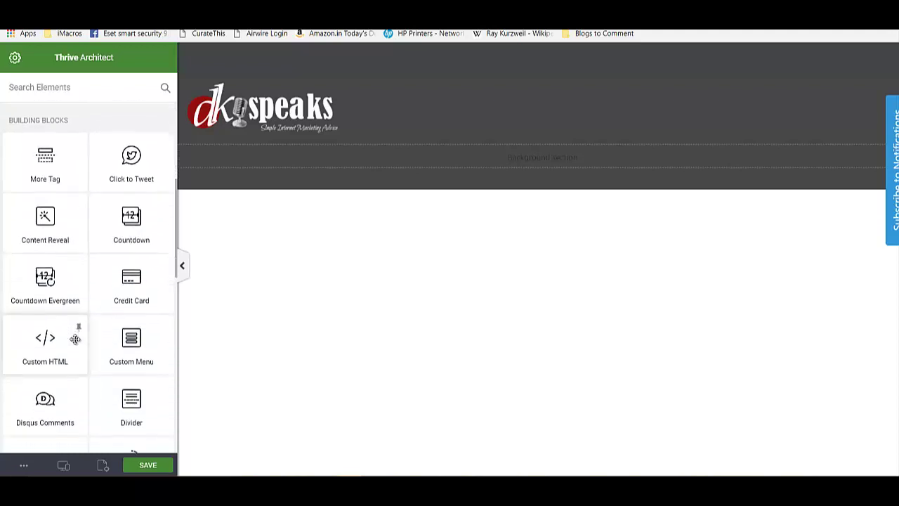
scroll(75, 339, down, 1)
drag(165, 257, 532, 159)
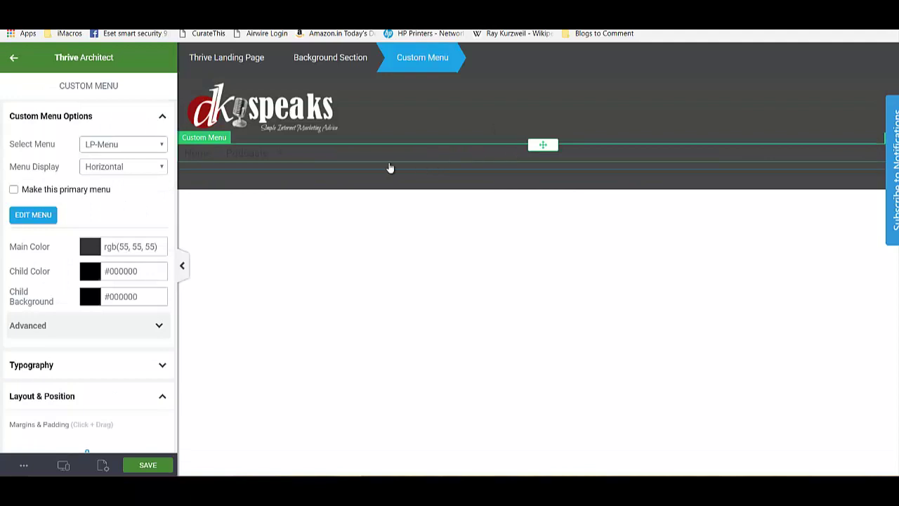
Assign the Main Menu to the custom menu element and set its main color to white, rgb(255, 255, 255)
click(113, 144)
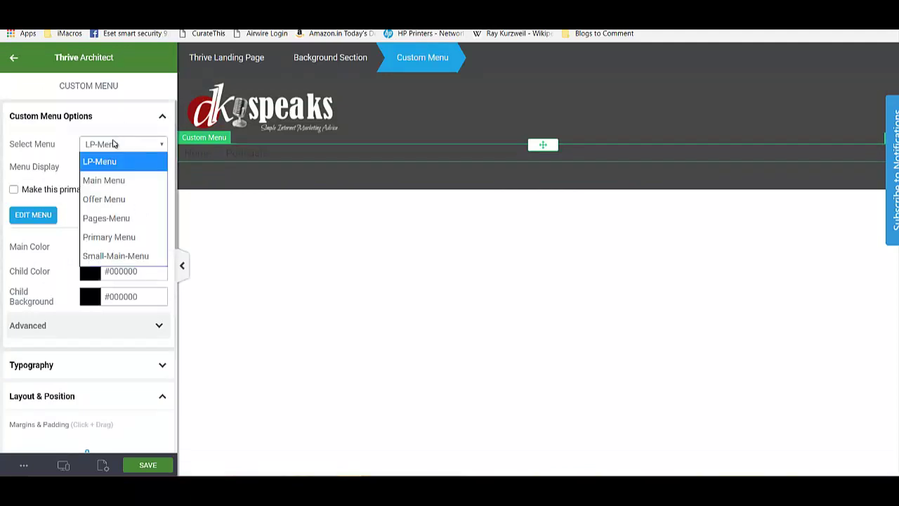
click(116, 181)
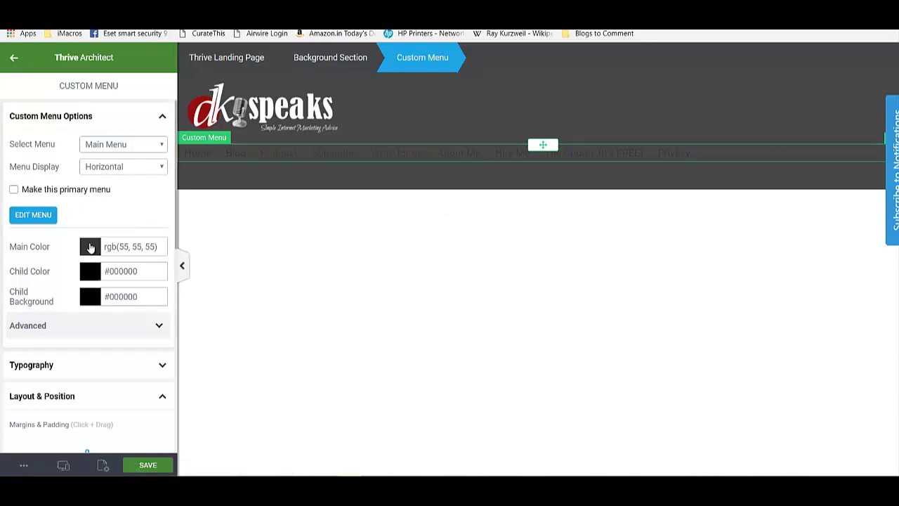
click(90, 247)
click(47, 257)
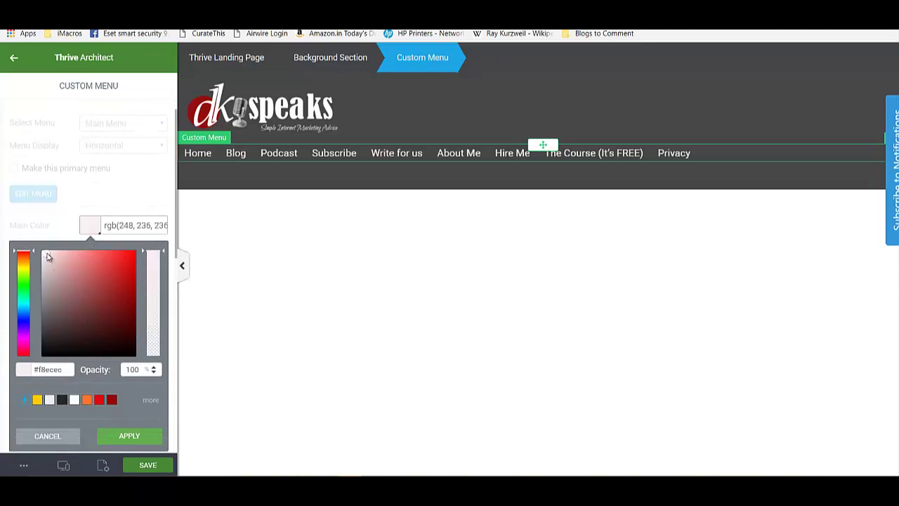
drag(47, 257, 36, 252)
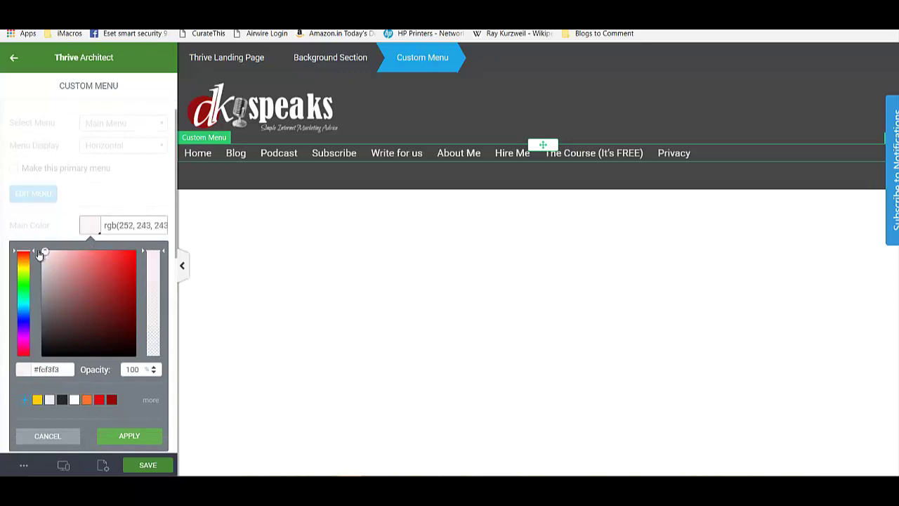
click(127, 435)
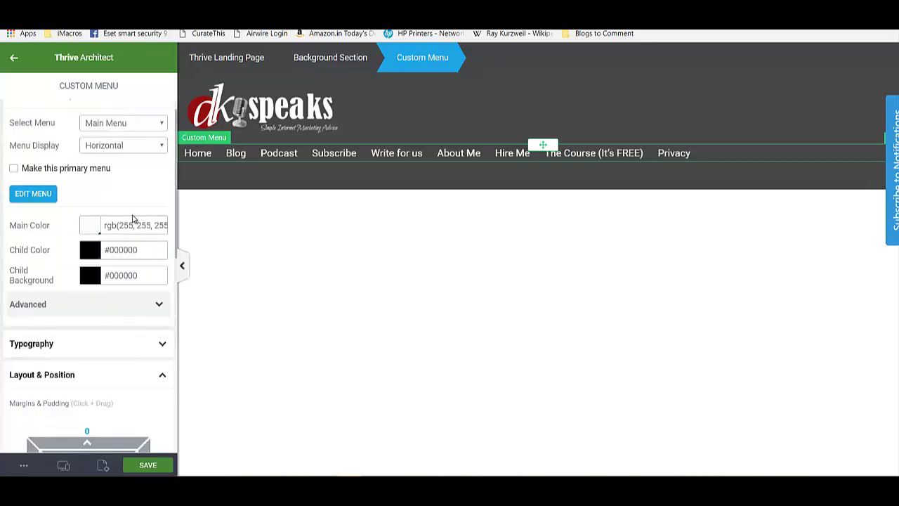
Center-align the custom menu within its background section
scroll(135, 379, down, 5)
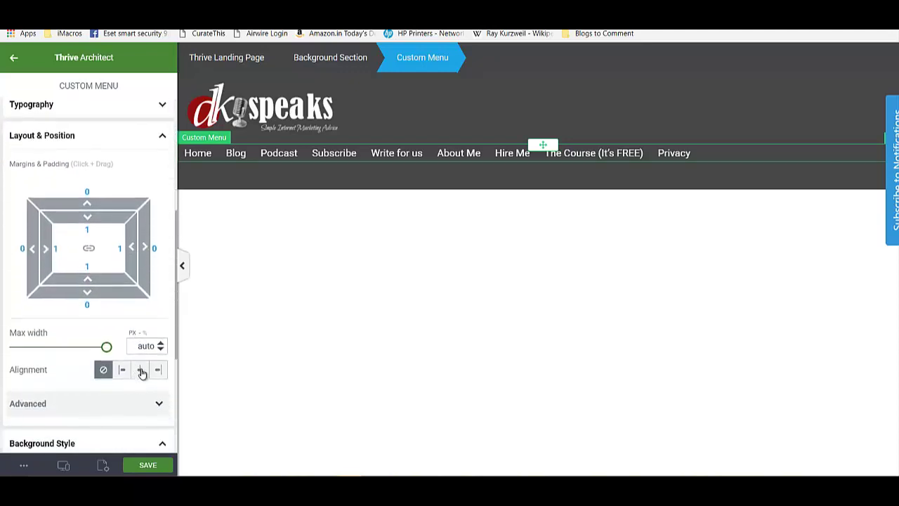
click(141, 370)
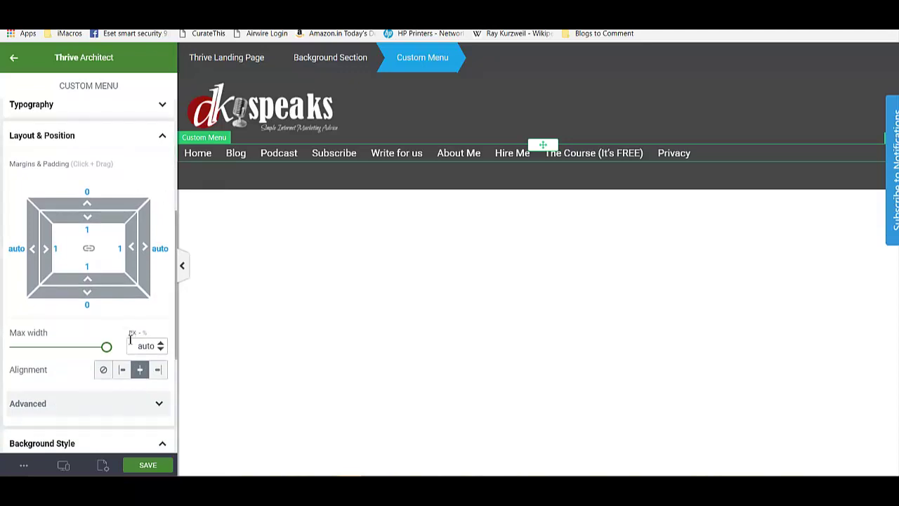
scroll(42, 411, up, 5)
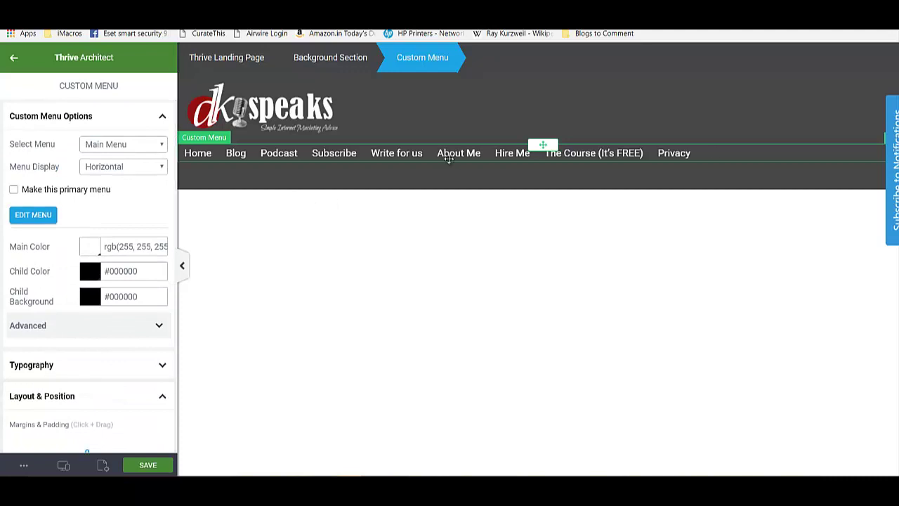
Center the menu's background section content vertically and set the section's padding to 5 on all four sides
click(751, 164)
click(47, 323)
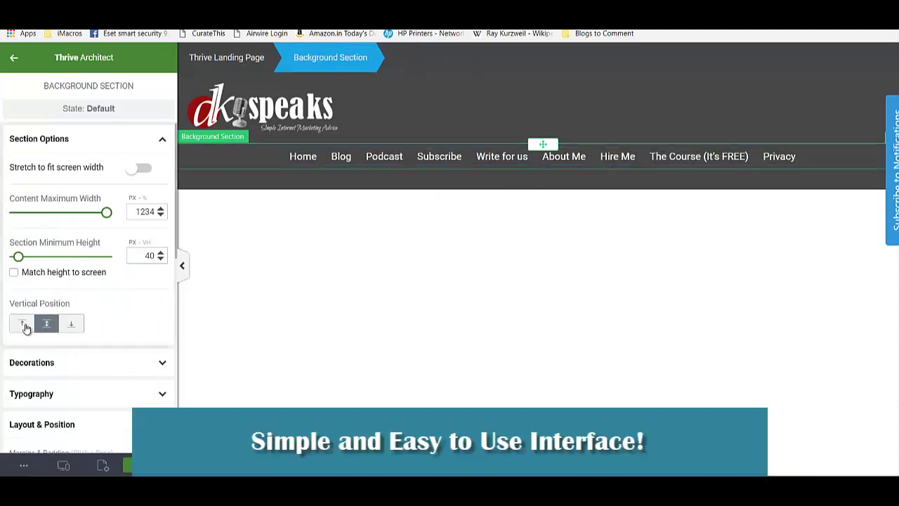
scroll(26, 328, down, 3)
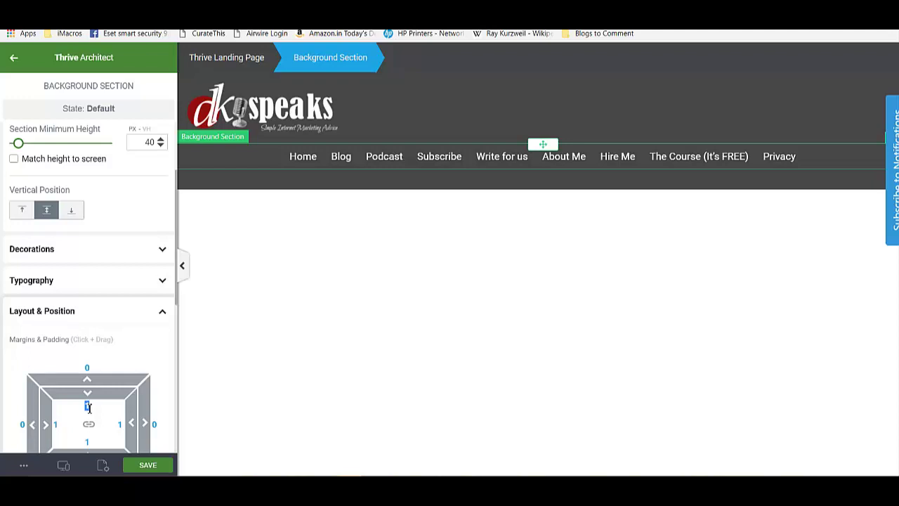
scroll(89, 411, down, 1)
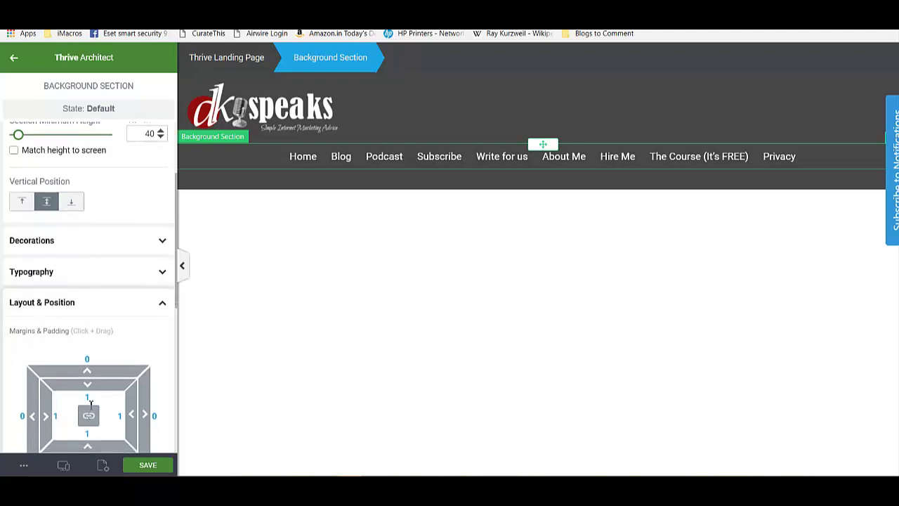
text(5)
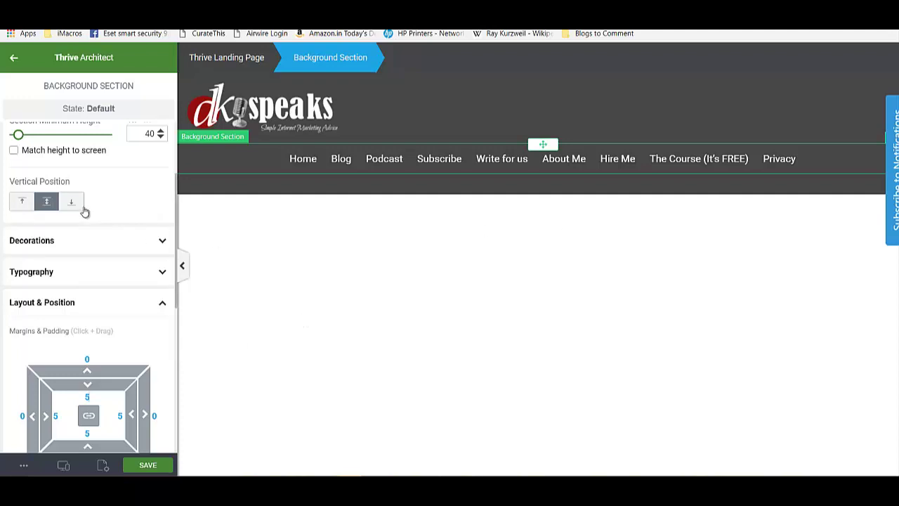
scroll(84, 209, up, 4)
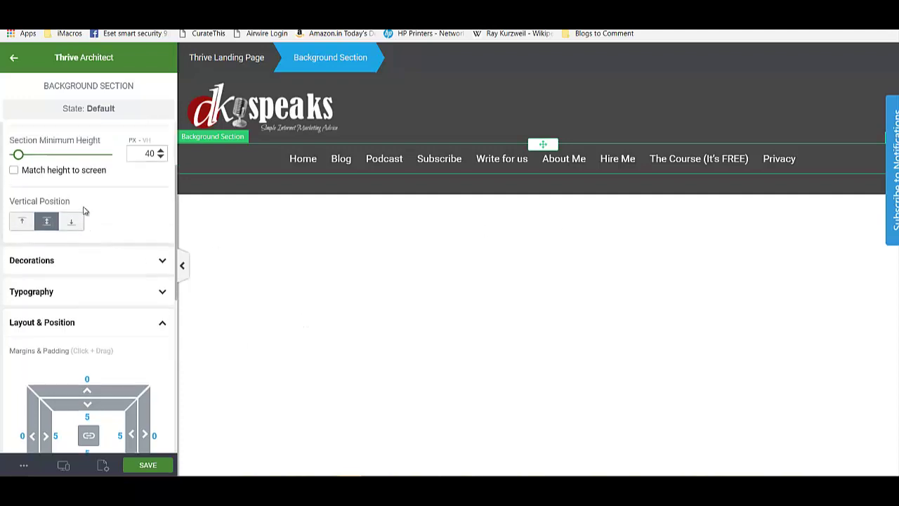
Transform the custom menu's text to uppercase and save the landing page
click(341, 160)
scroll(91, 232, down, 3)
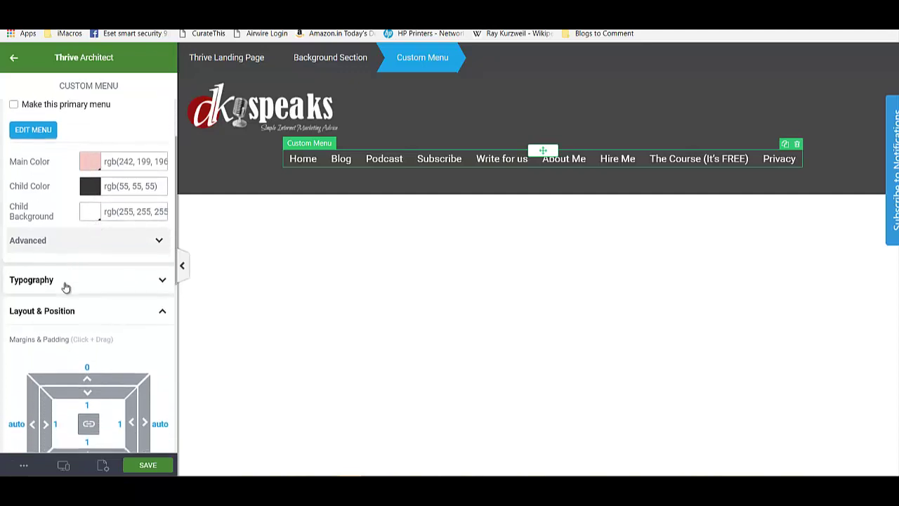
click(65, 281)
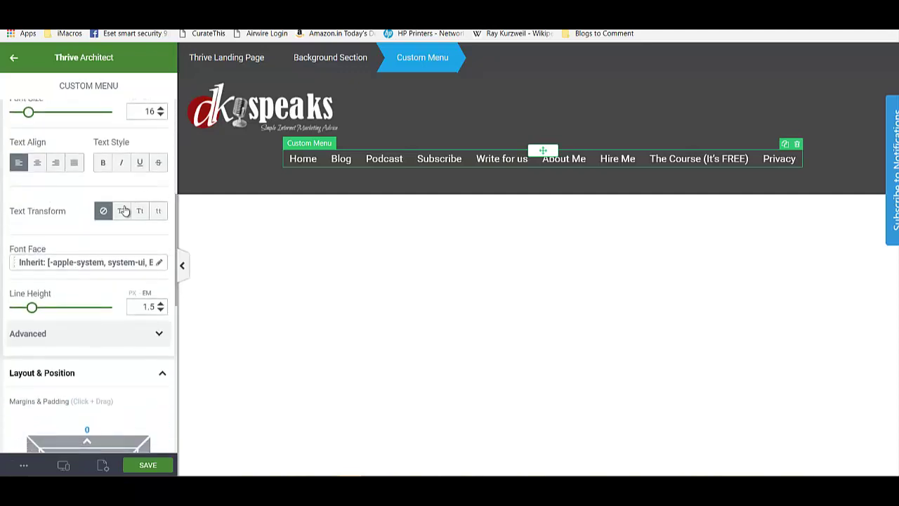
click(122, 212)
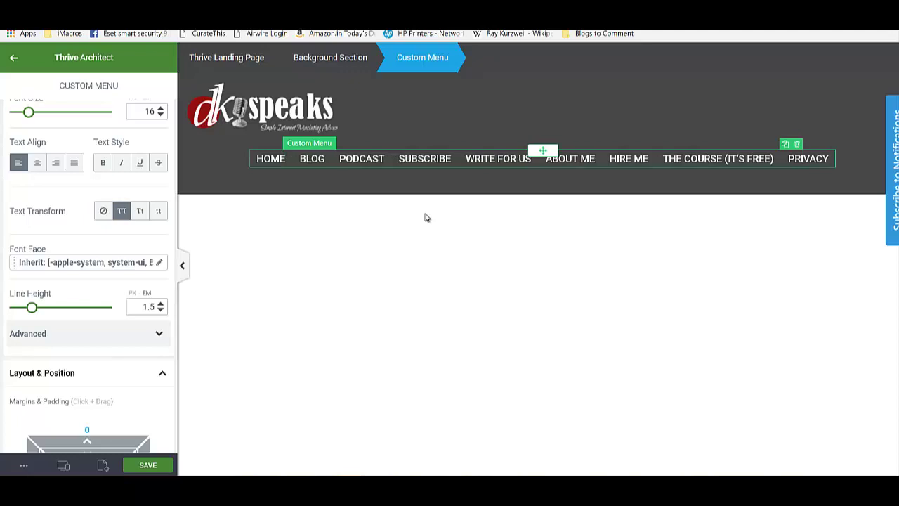
click(139, 469)
Add another background section below the menu and set its background color to white, #ffffff
click(13, 60)
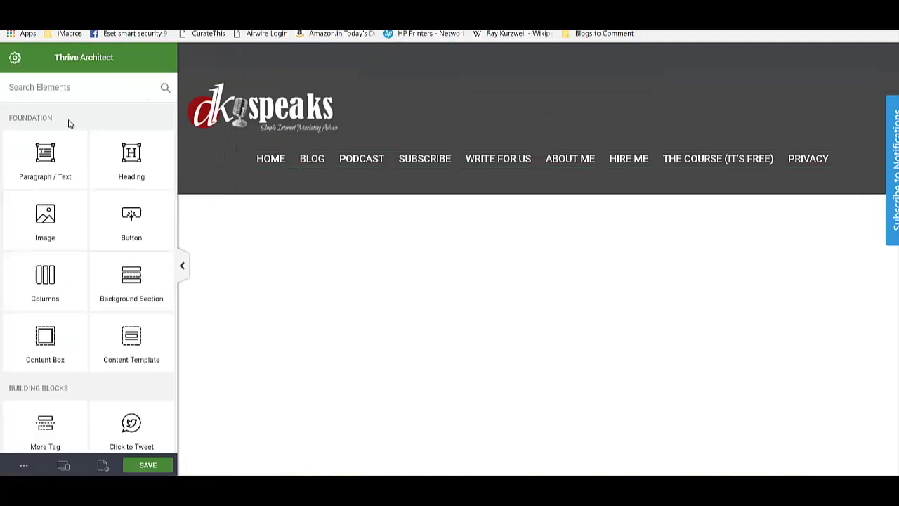
drag(115, 275, 361, 170)
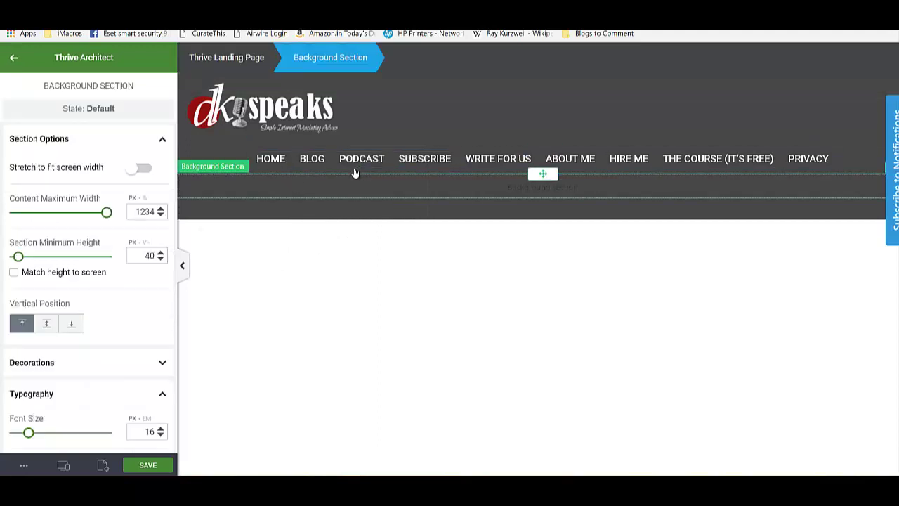
scroll(109, 225, down, 2)
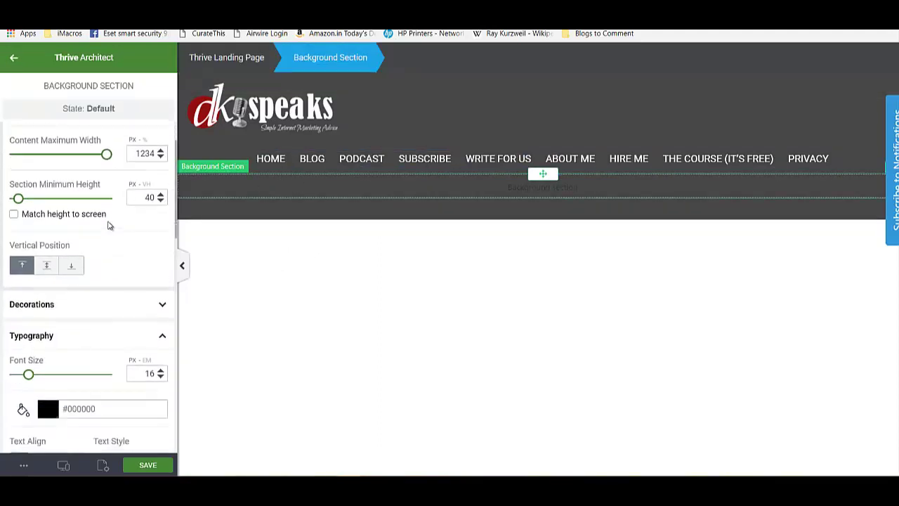
scroll(109, 225, down, 2)
scroll(79, 214, down, 4)
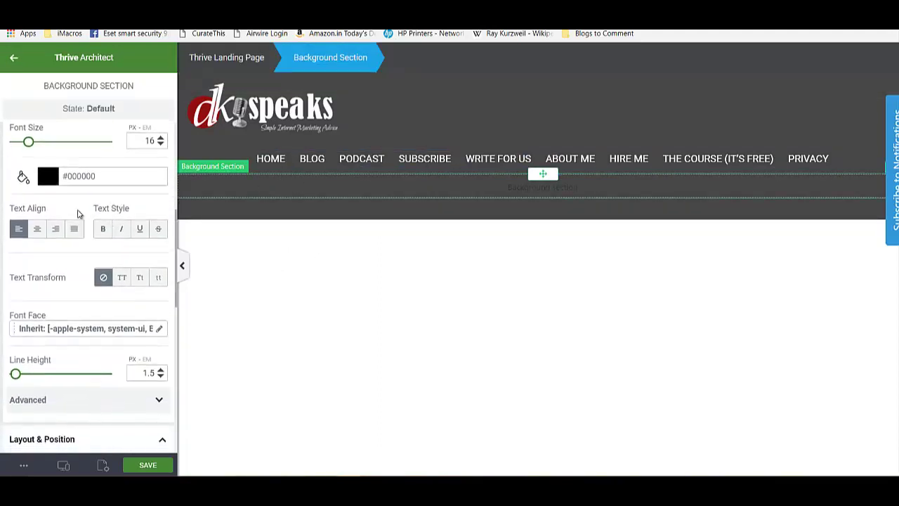
scroll(79, 214, down, 3)
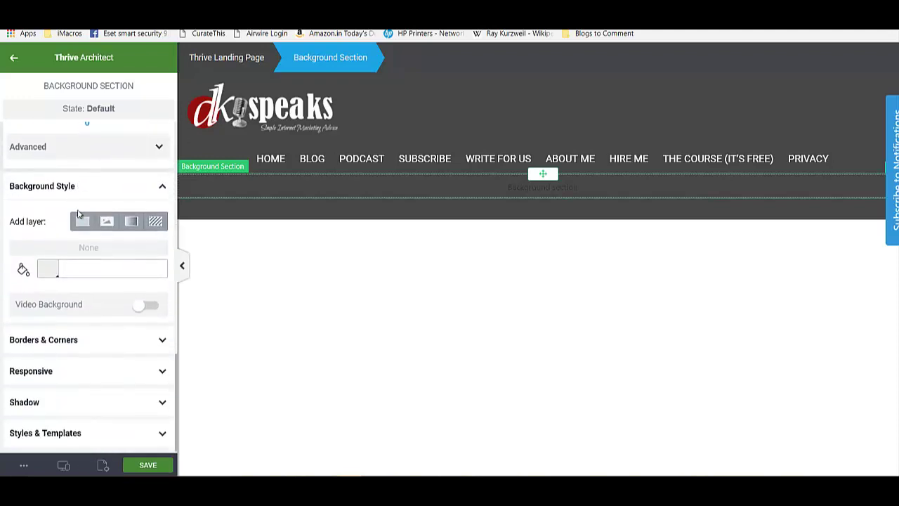
click(50, 281)
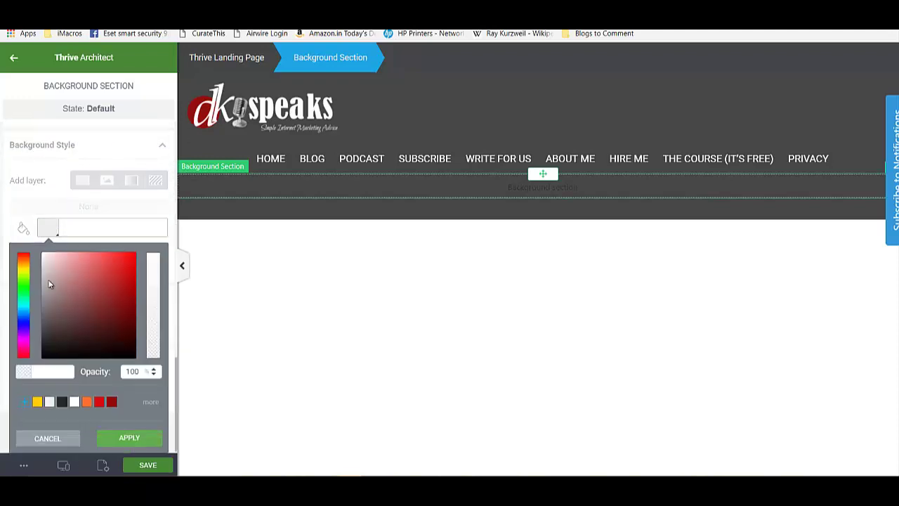
click(43, 257)
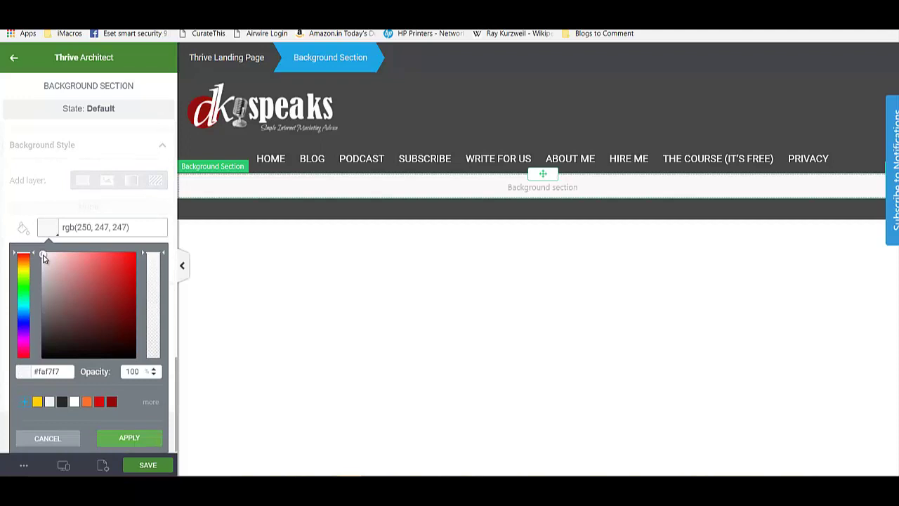
drag(43, 257, 30, 251)
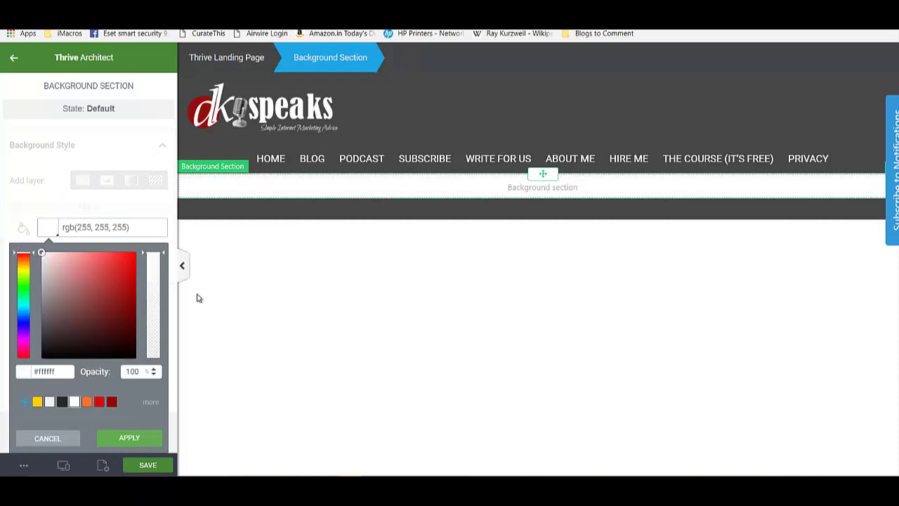
click(129, 439)
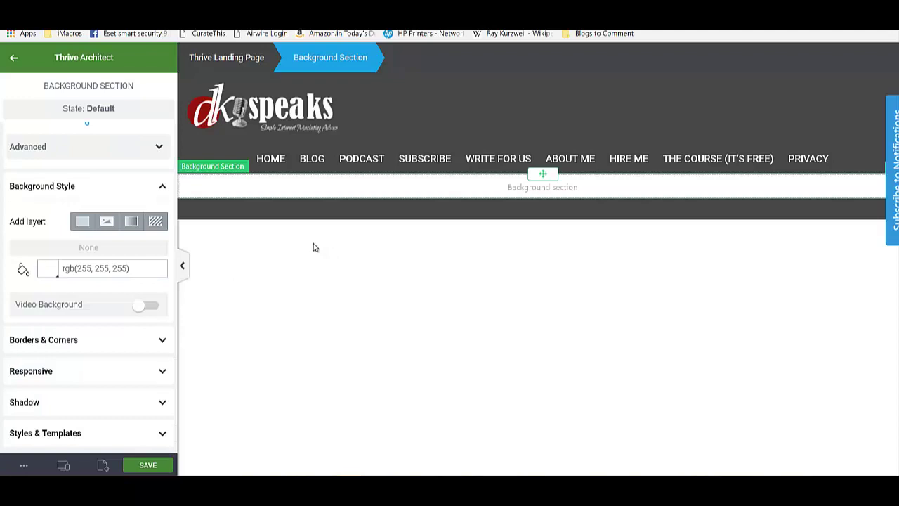
Add the screen-resolution.jpg image from the media library as a background layer of the section below the menu
click(106, 223)
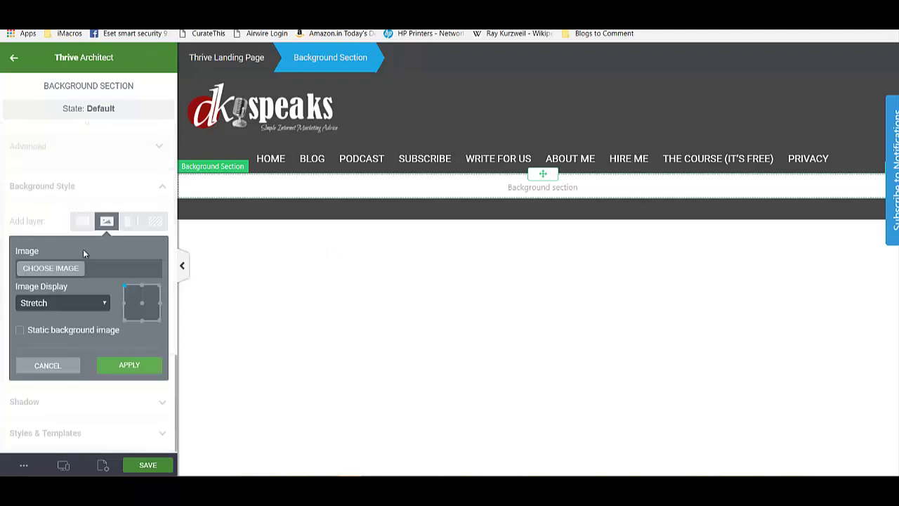
click(50, 269)
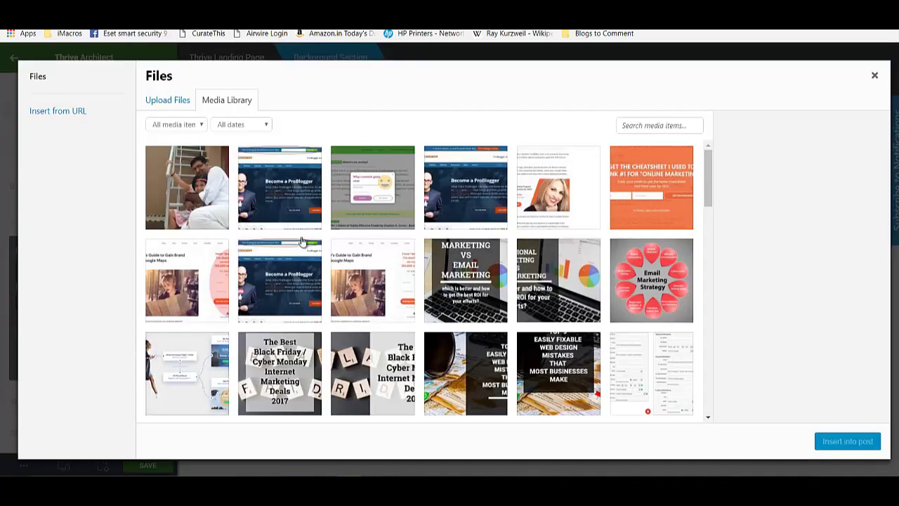
scroll(328, 208, down, 3)
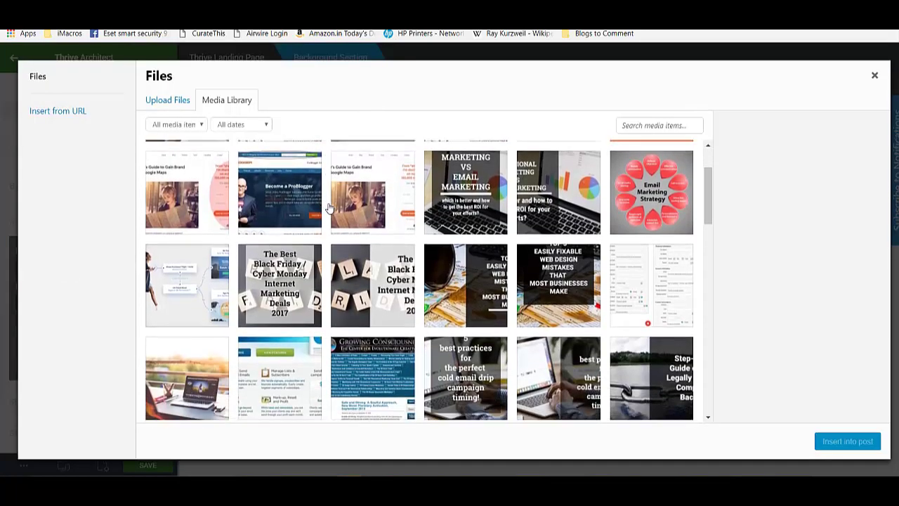
click(192, 262)
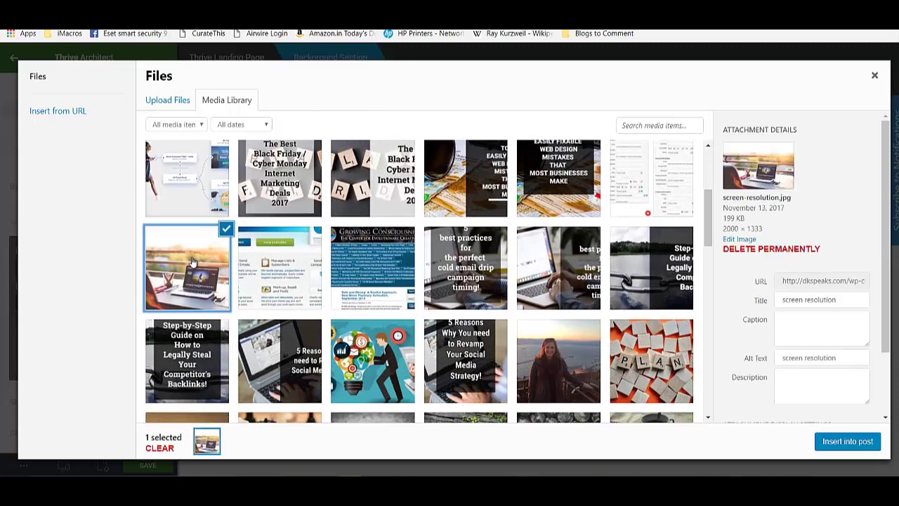
click(847, 441)
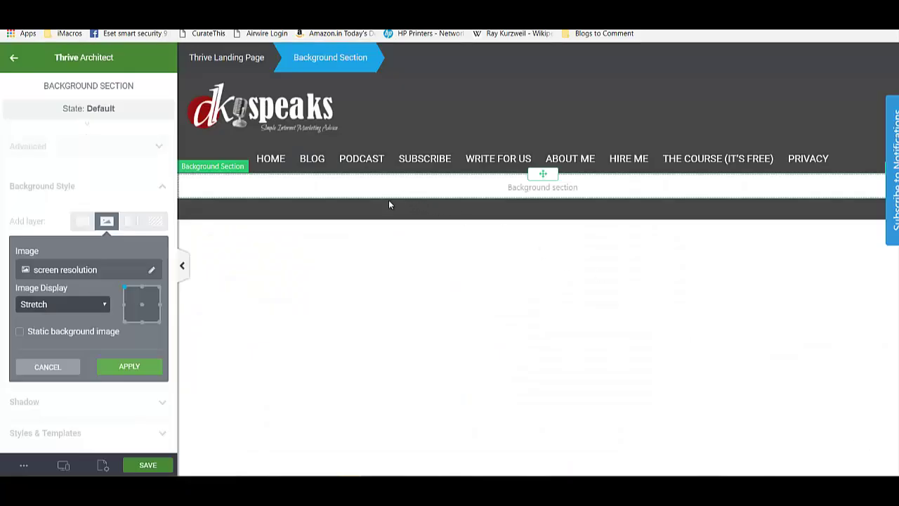
click(130, 367)
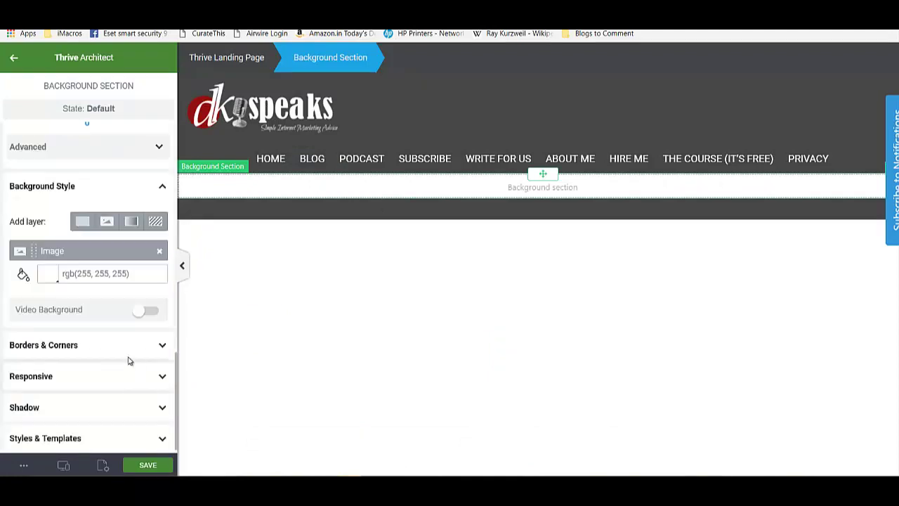
Set the background section's color opacity to 0 and remove its hex color value
click(45, 278)
click(157, 339)
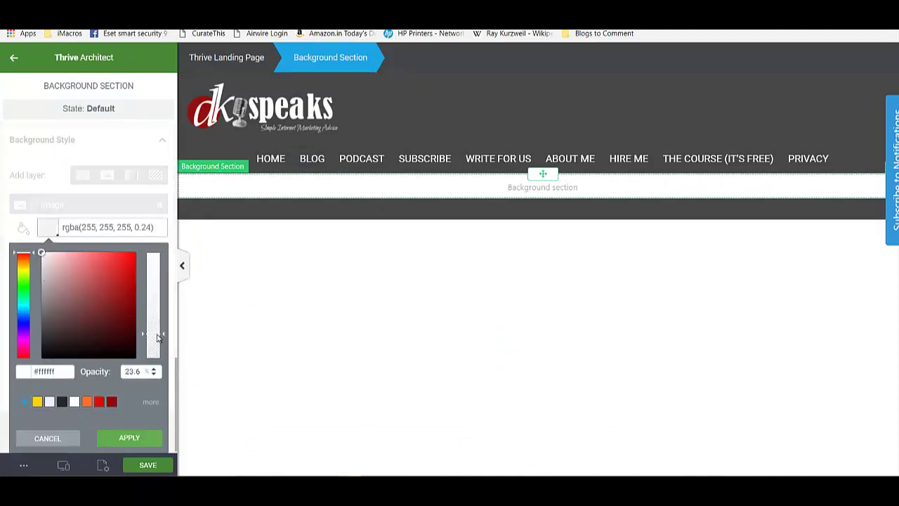
click(153, 358)
drag(61, 374, 13, 378)
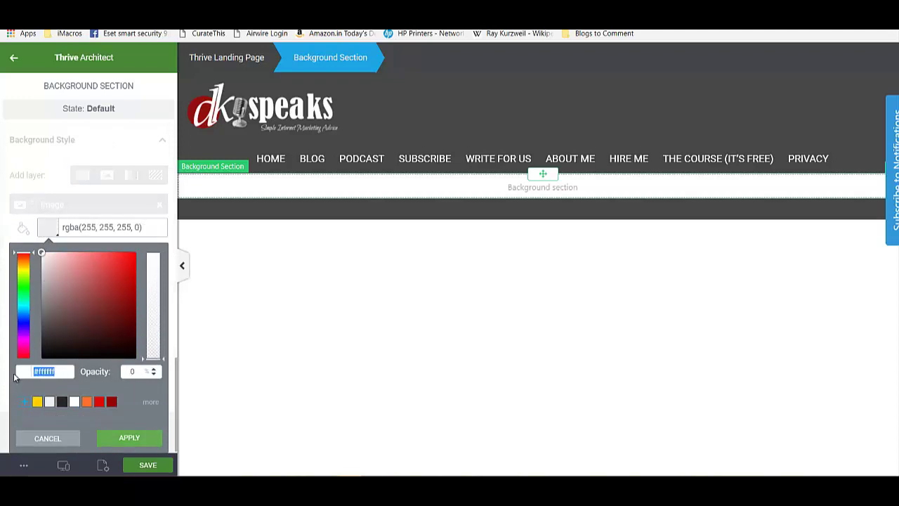
key(BackSpace)
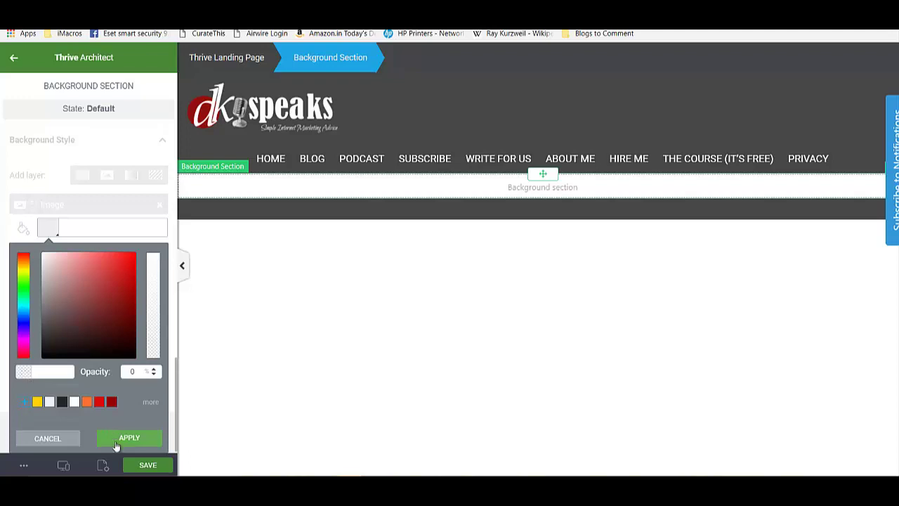
click(128, 439)
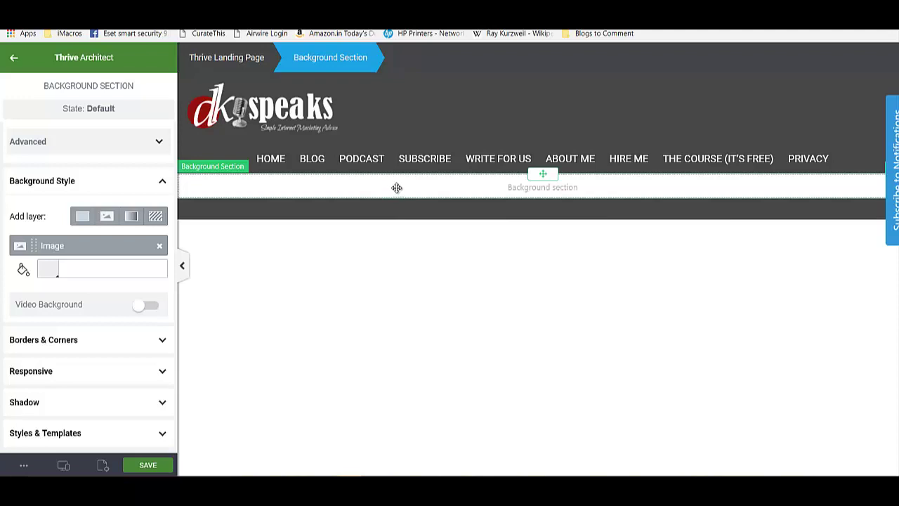
Position the background section's screen-resolution.jpg image layer at the center, keeping the Stretch display
click(51, 251)
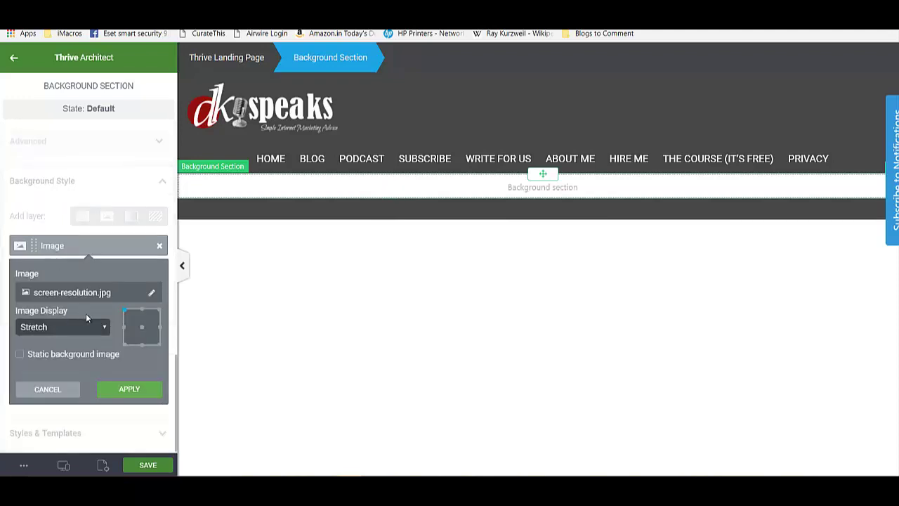
click(142, 327)
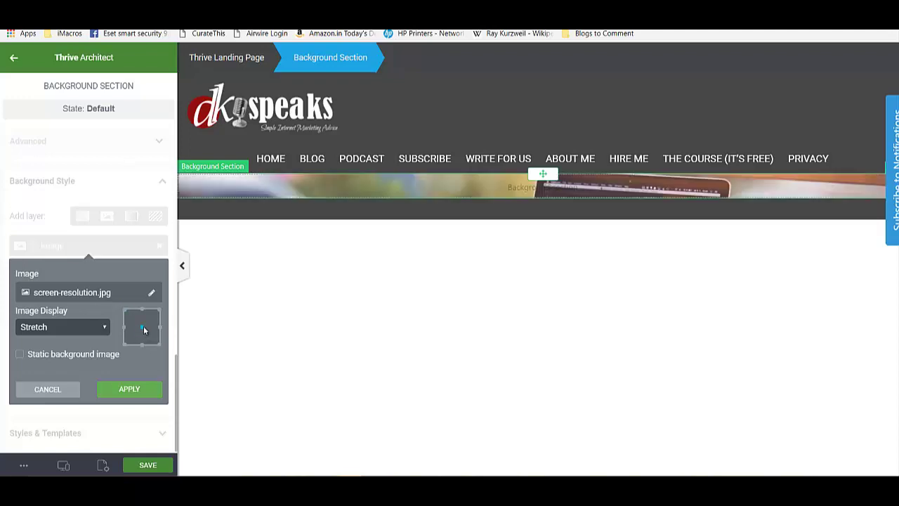
click(129, 391)
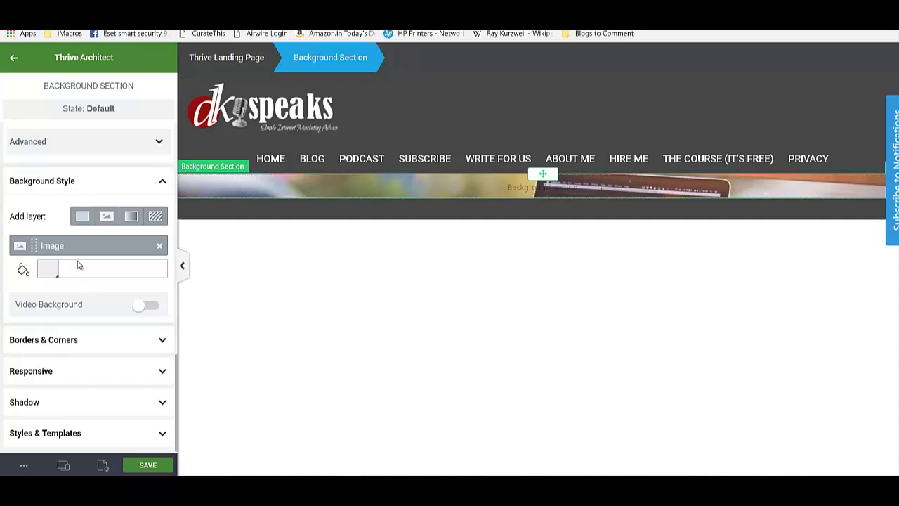
Match the image background section's height to the screen and check the page at full width
scroll(77, 261, up, 5)
scroll(77, 260, up, 7)
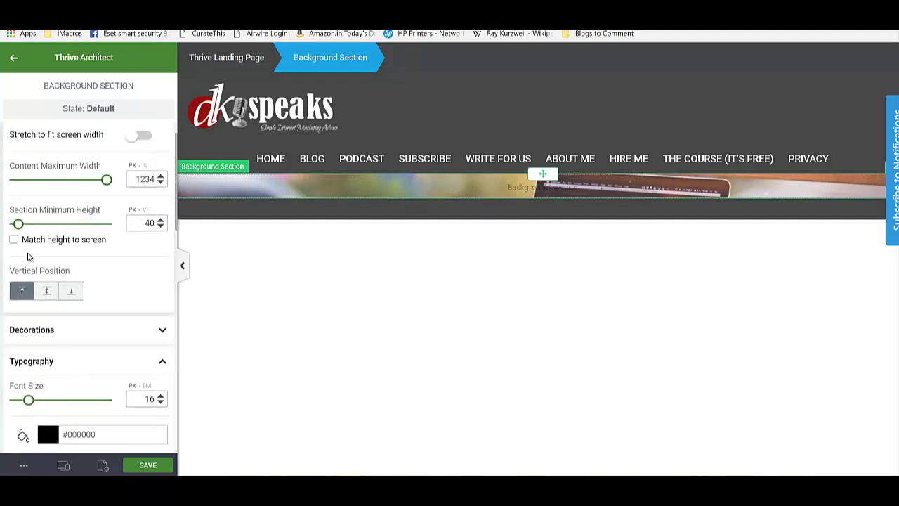
click(13, 239)
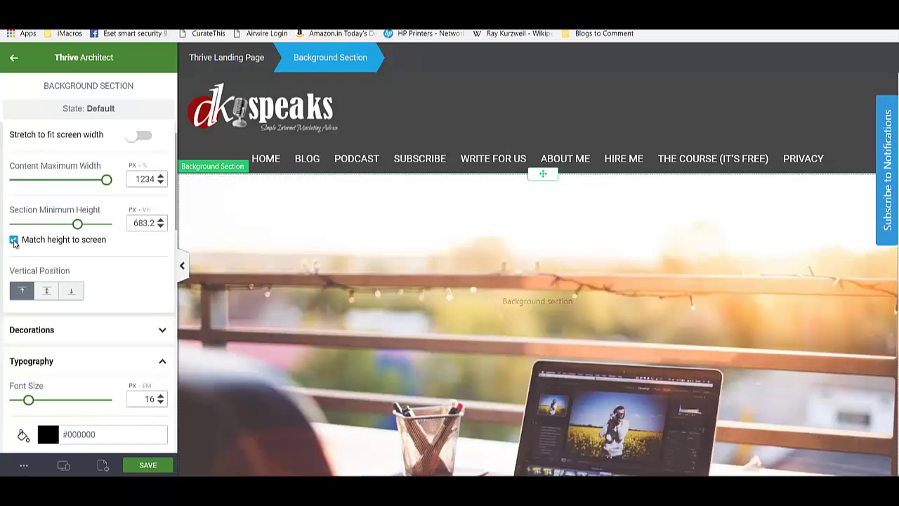
scroll(538, 311, down, 1)
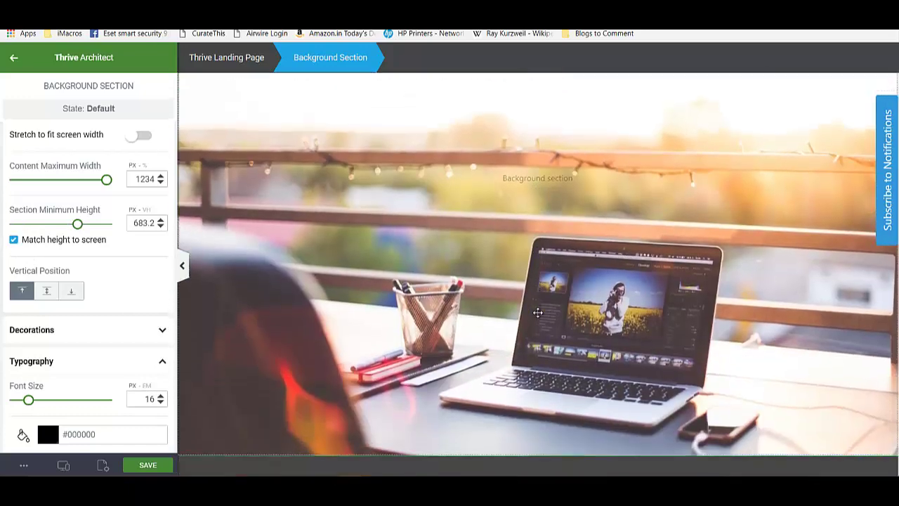
scroll(538, 311, up, 2)
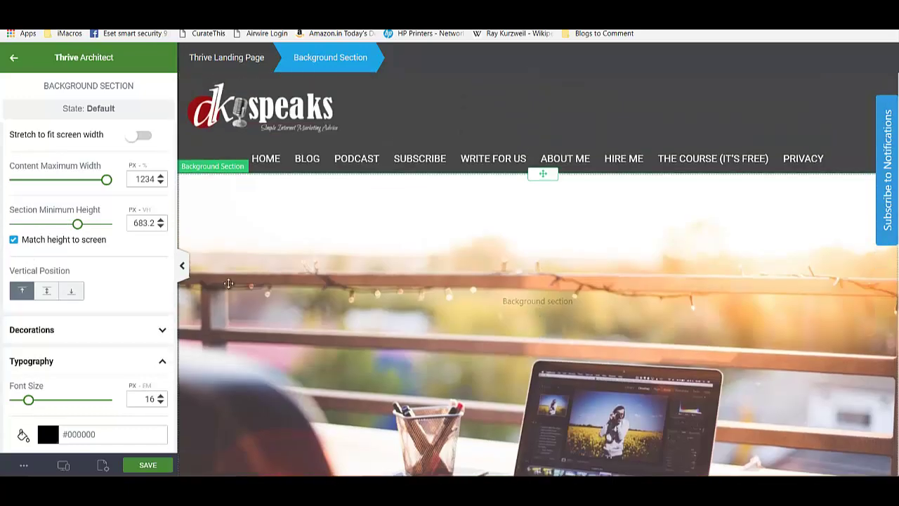
click(183, 266)
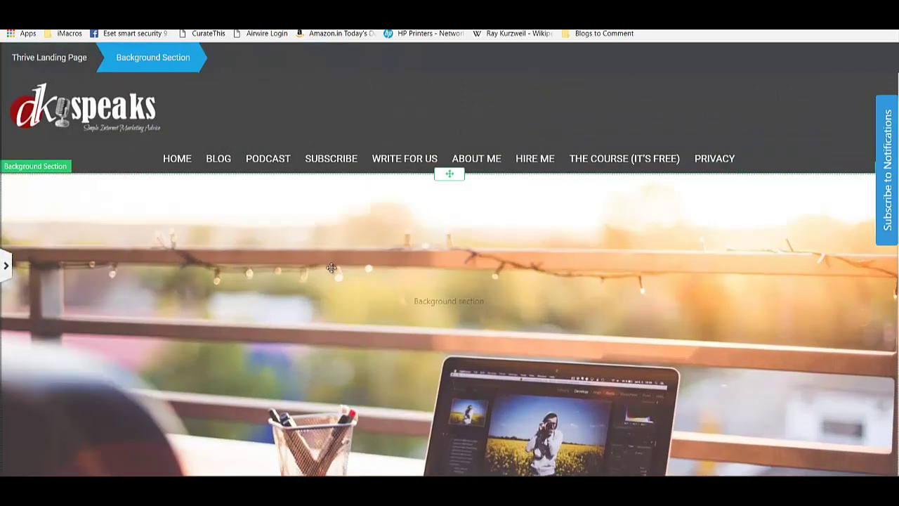
scroll(564, 290, down, 2)
scroll(564, 290, up, 2)
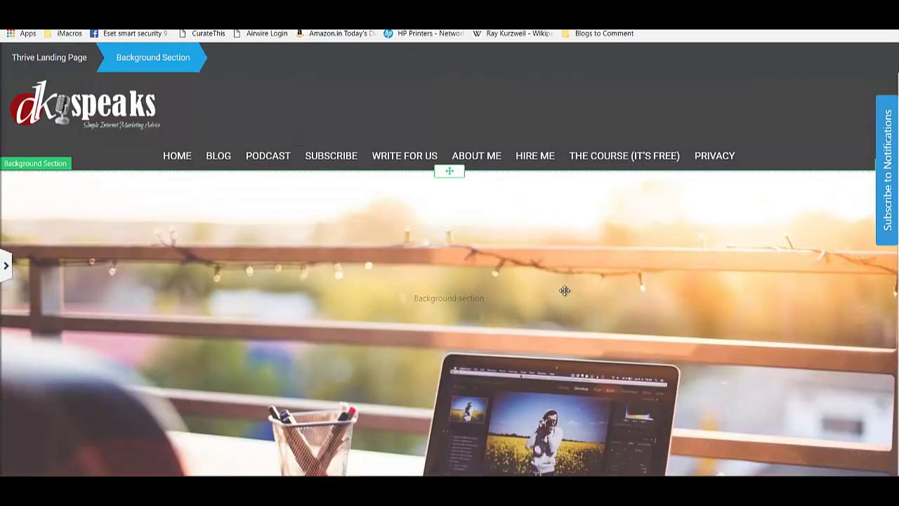
scroll(564, 290, down, 2)
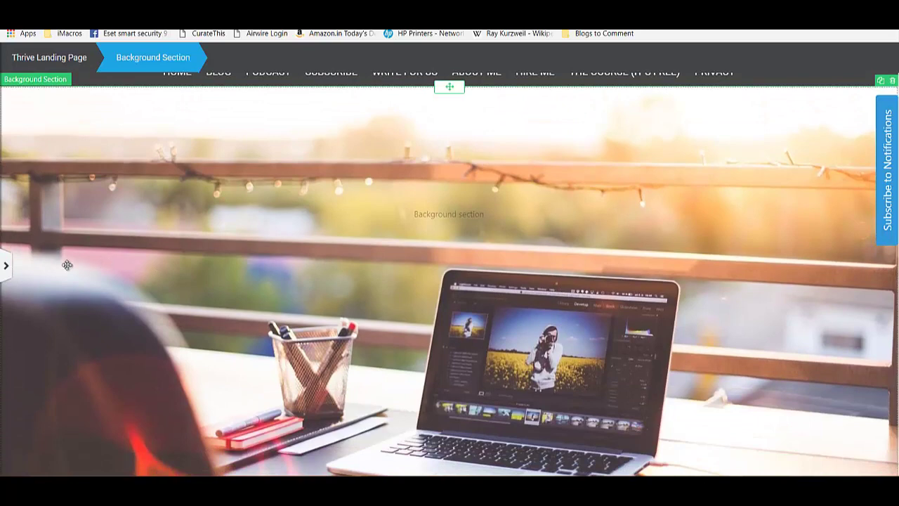
click(5, 268)
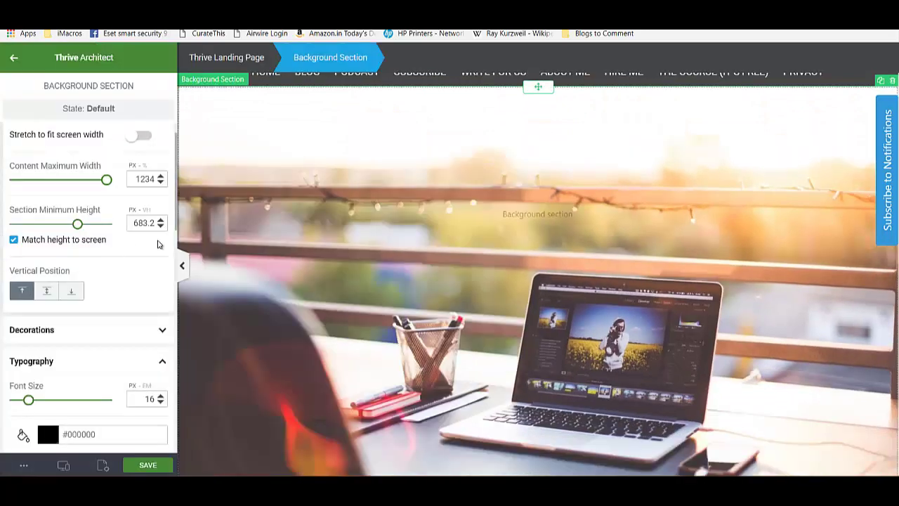
Add a two-column 1/2 and 1/2 layout inside the image background section
click(13, 62)
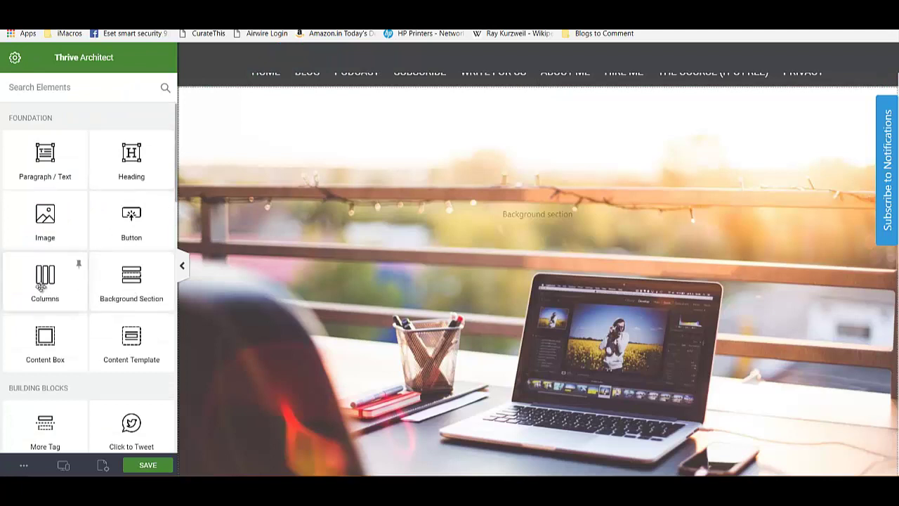
drag(41, 285, 550, 235)
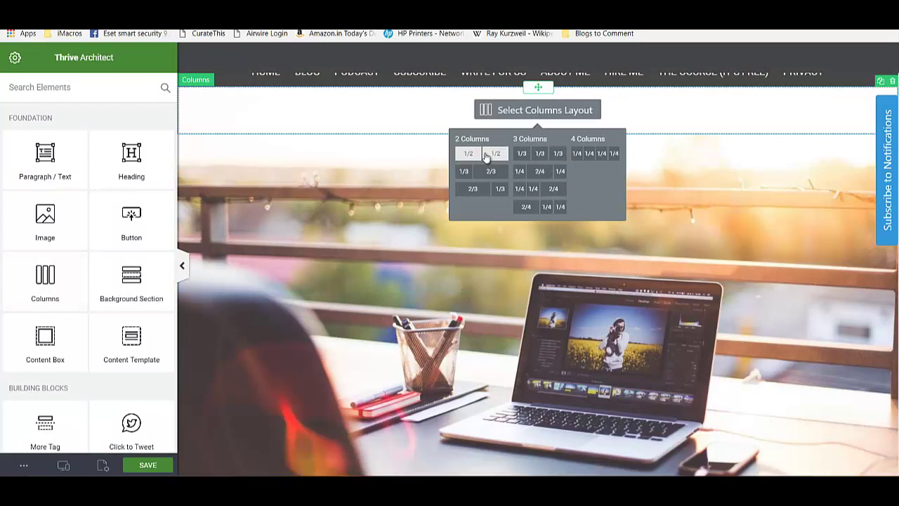
click(486, 156)
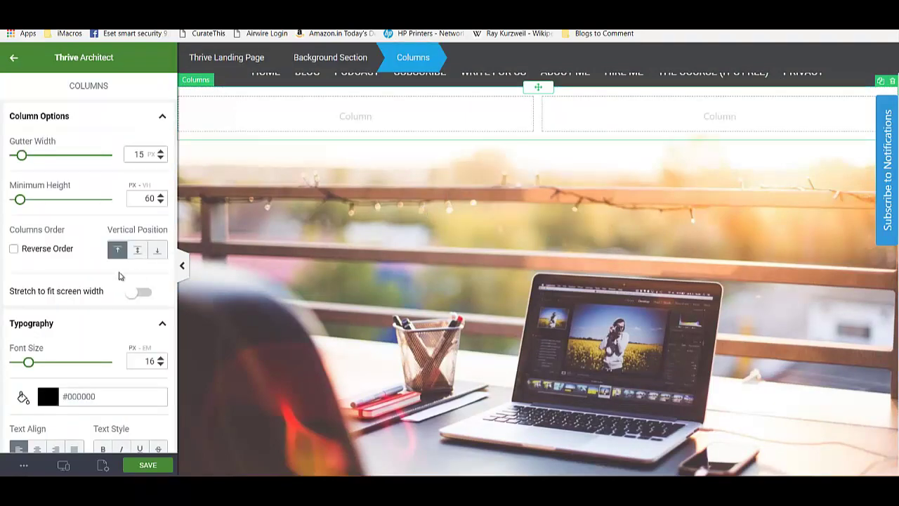
Set the vertical position of both the columns and the image background section to center
click(138, 252)
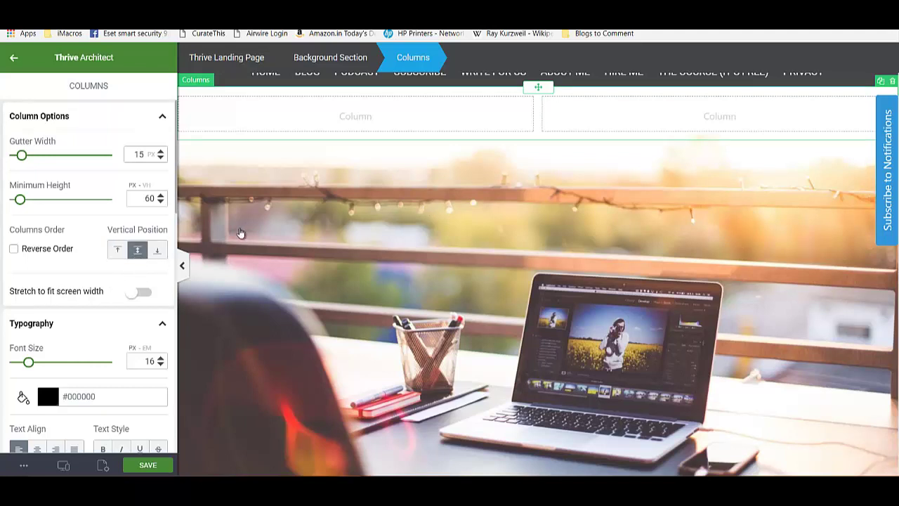
click(444, 255)
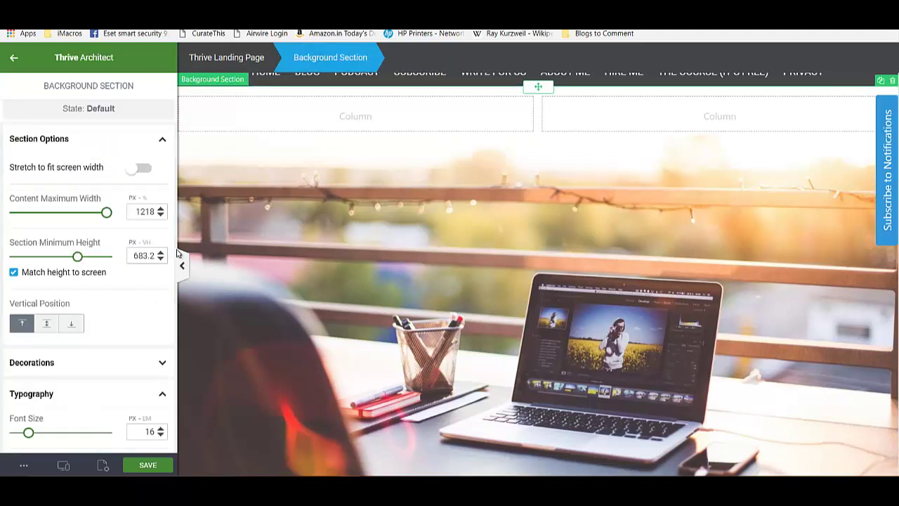
click(47, 326)
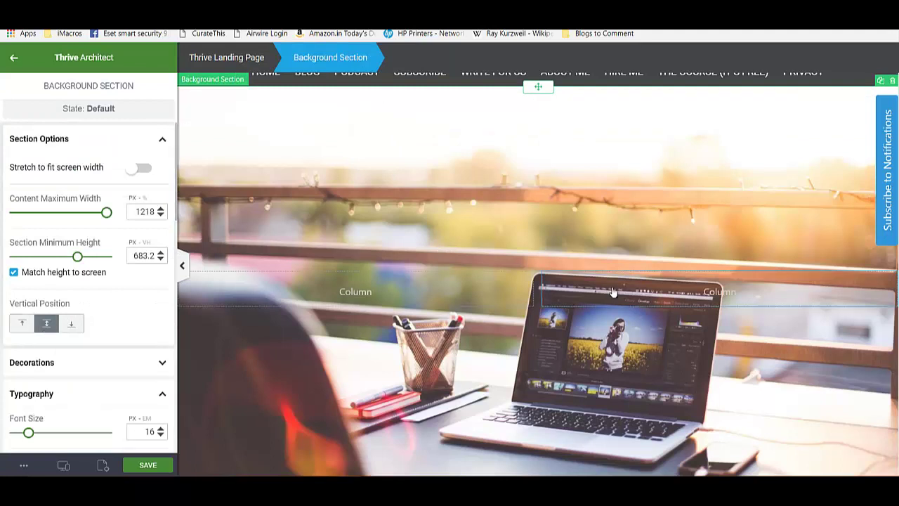
click(668, 298)
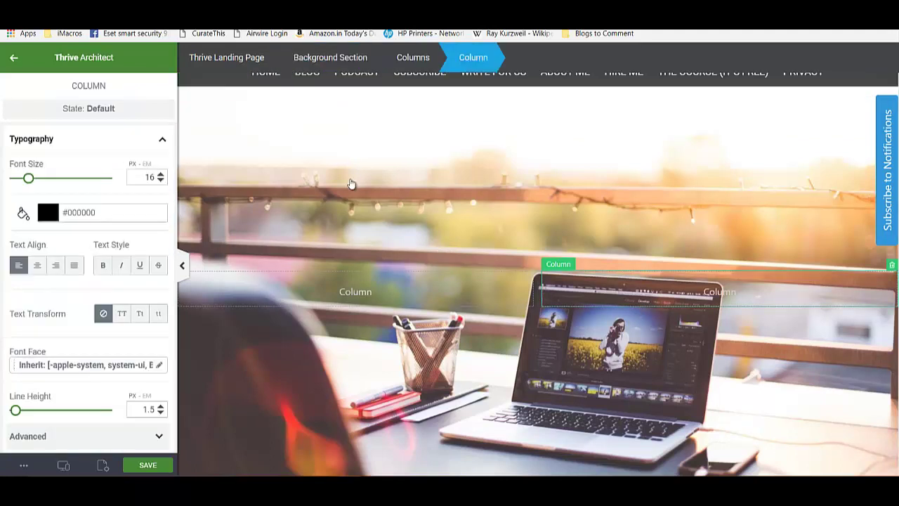
click(15, 59)
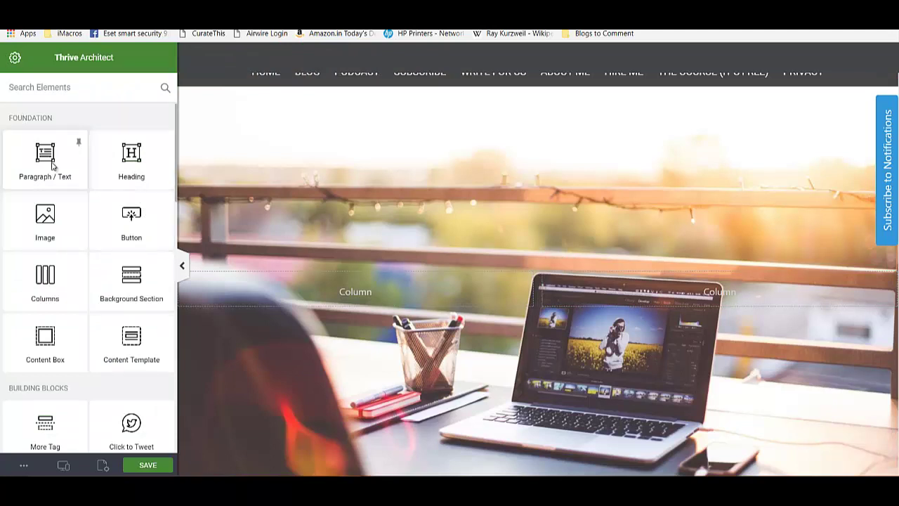
drag(53, 165, 684, 281)
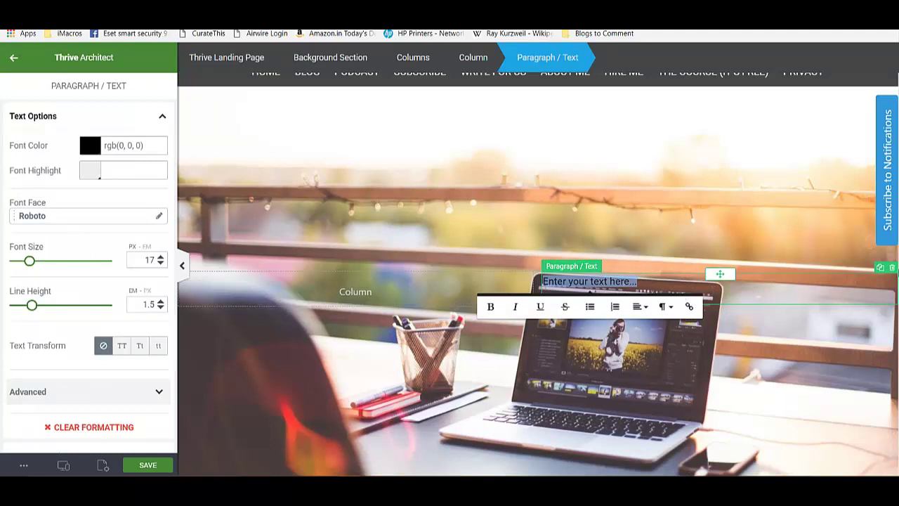
click(892, 269)
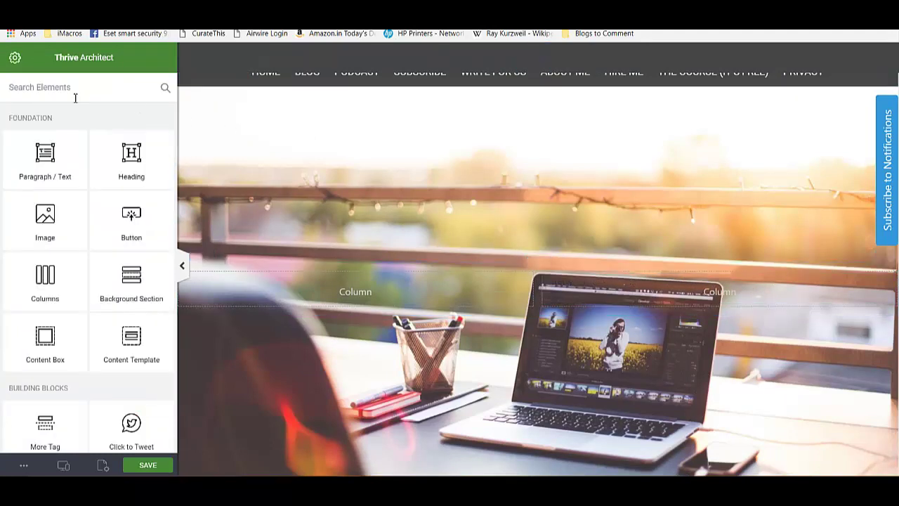
Add a heading to the right column of the image section with the text "This is you Optin Lead Magnet"
drag(127, 151, 654, 281)
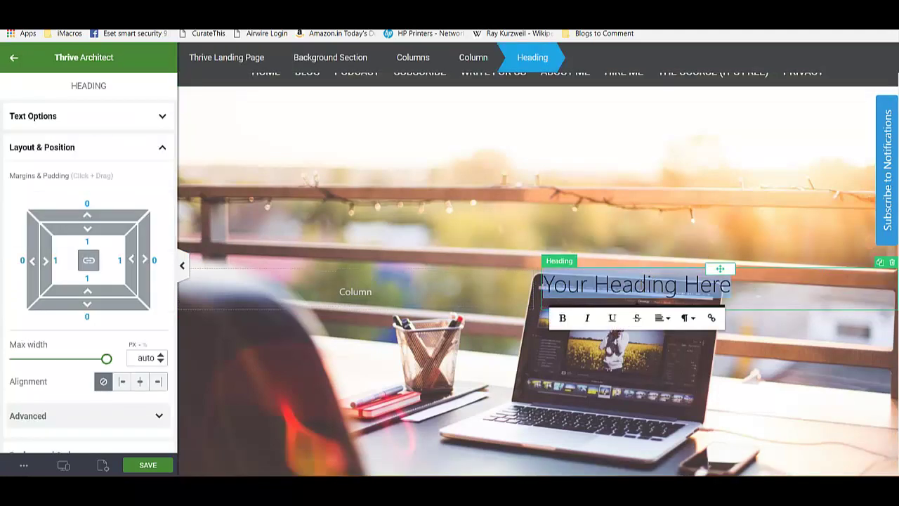
text(Thi)
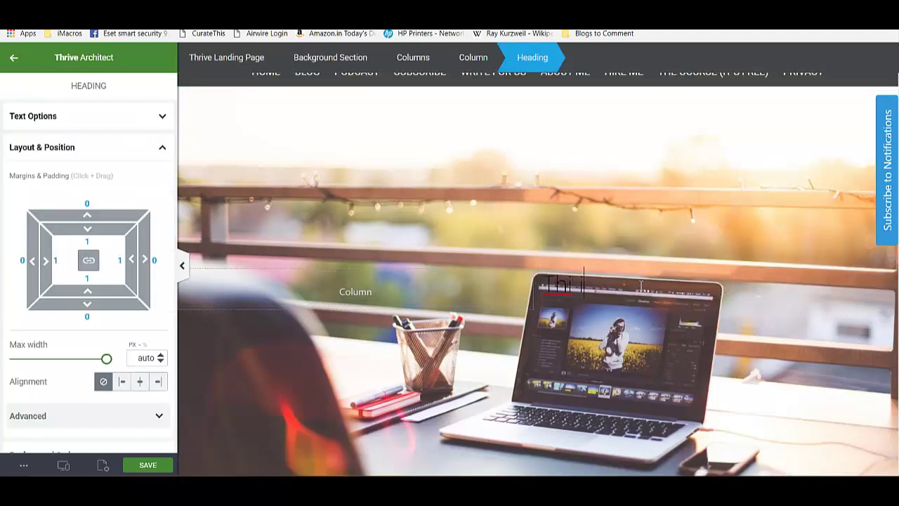
text(s is your Optin)
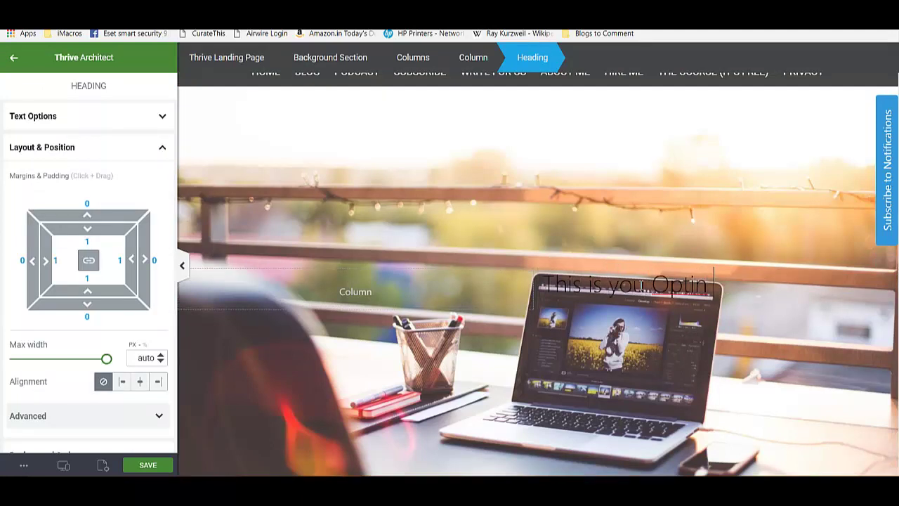
text( Lead Magnet)
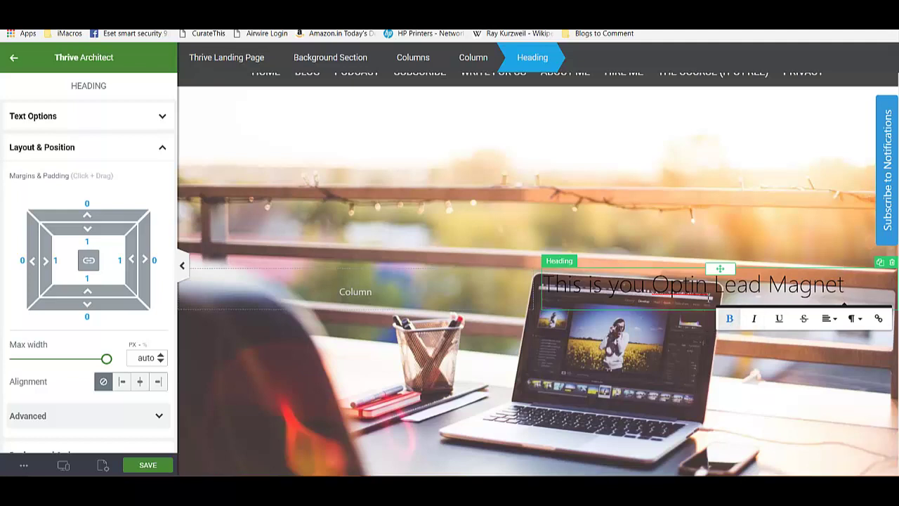
Make the whole lead magnet heading bold and center-align it
drag(542, 285, 844, 286)
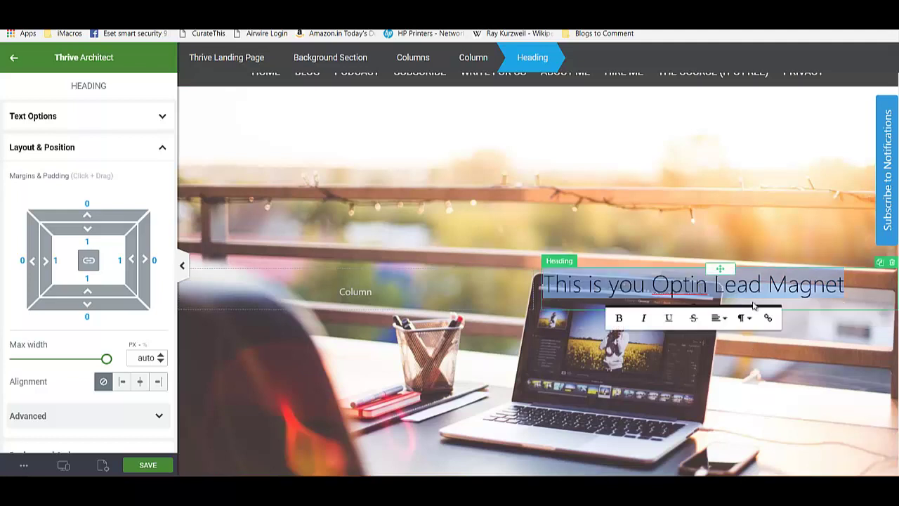
click(619, 317)
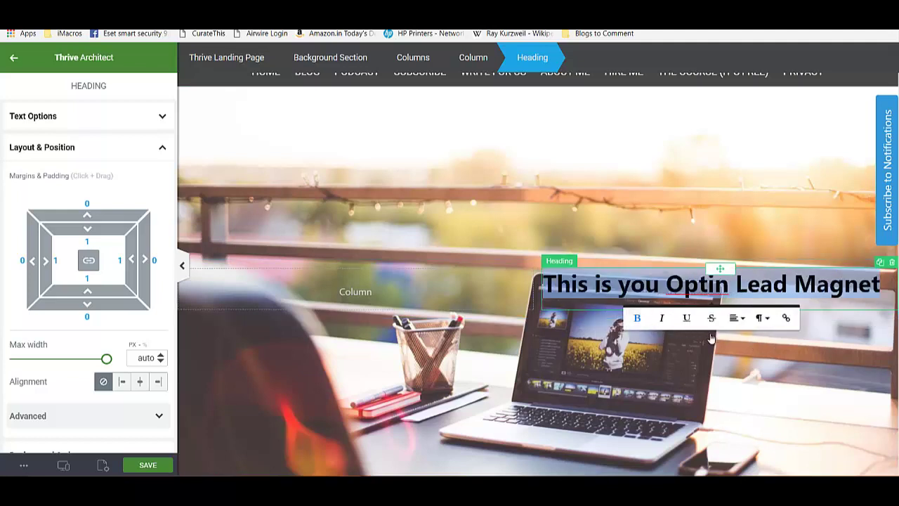
click(737, 320)
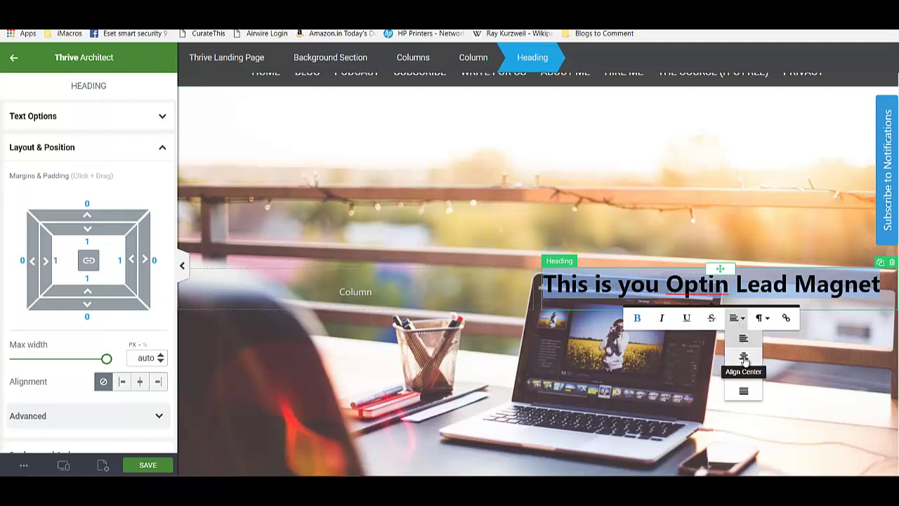
click(744, 360)
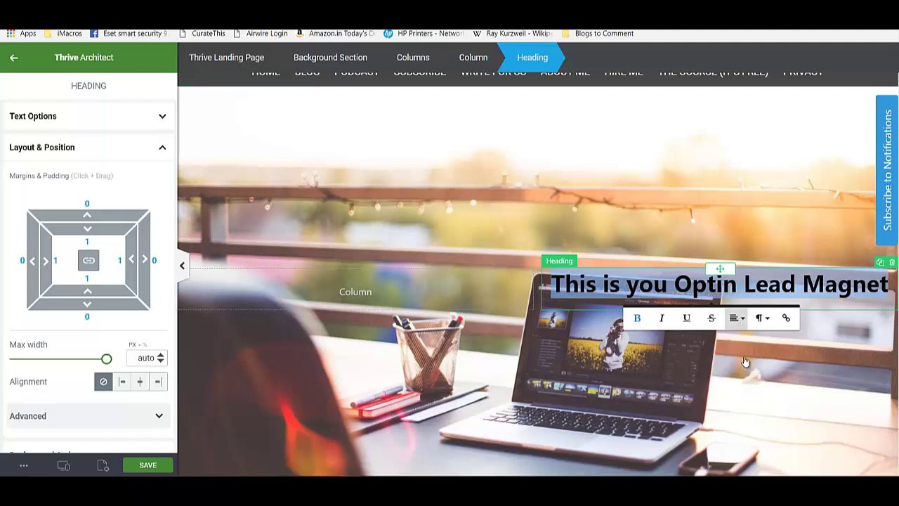
Set the font color of the lead magnet heading to white, rgb(255, 255, 255)
click(32, 119)
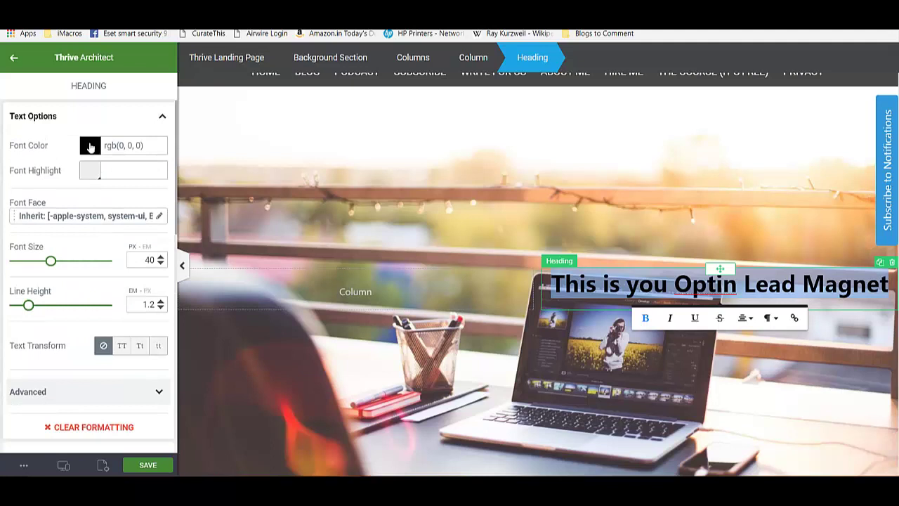
click(90, 148)
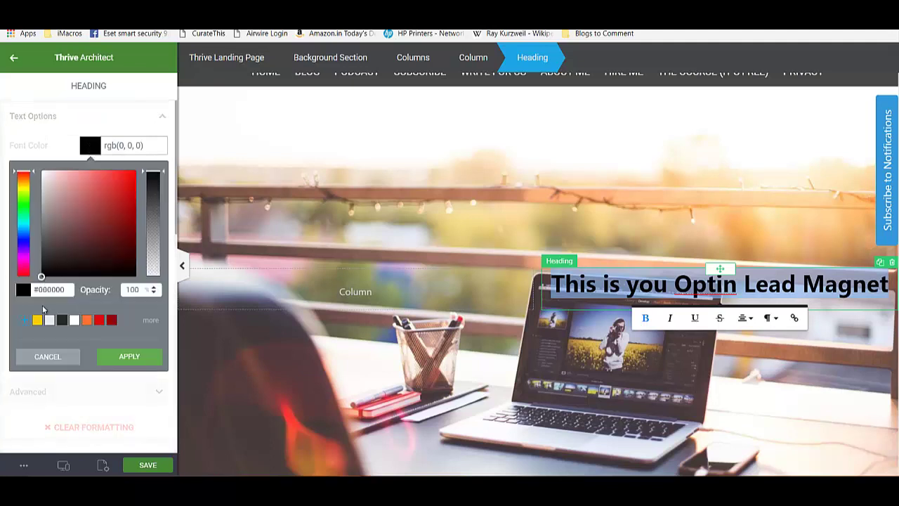
click(75, 321)
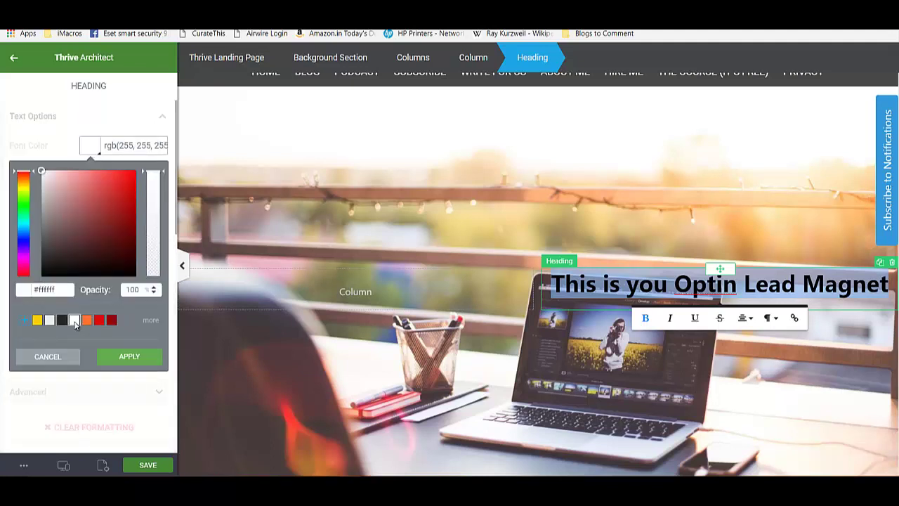
click(129, 359)
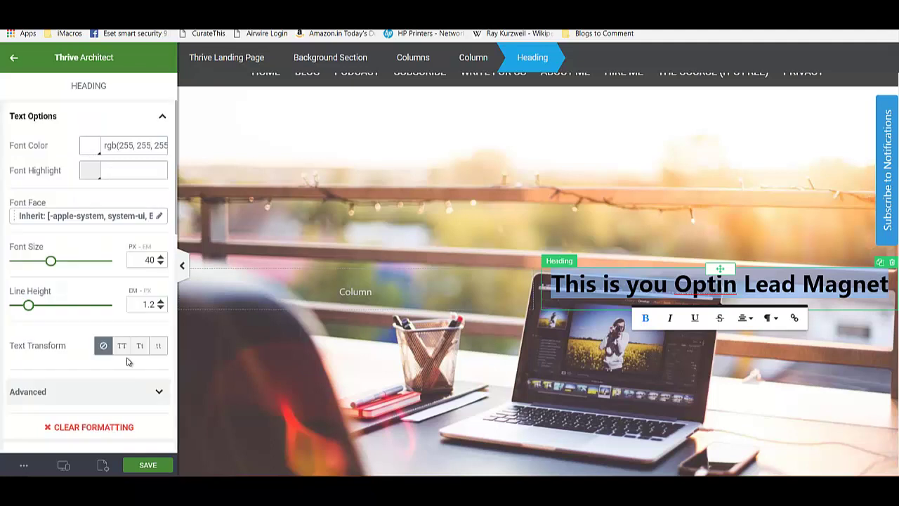
Try a grey font highlight behind the lead magnet heading
click(89, 174)
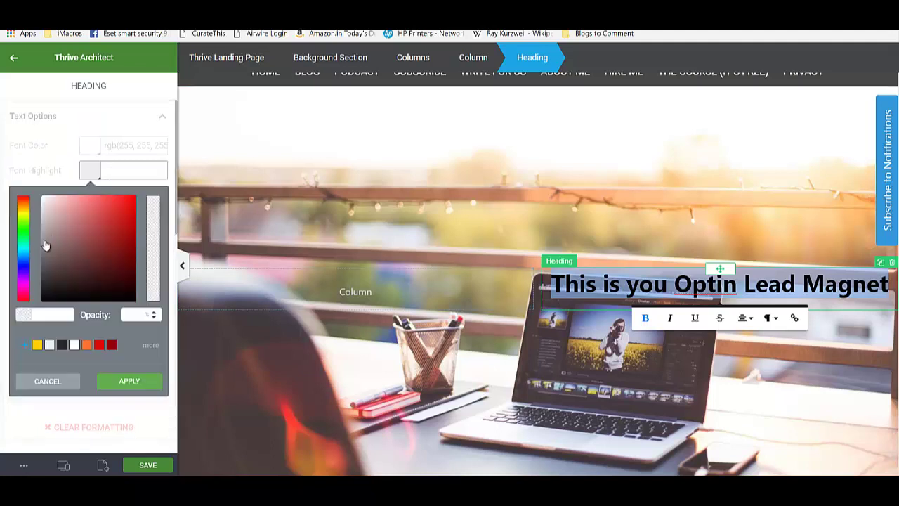
click(44, 244)
click(507, 234)
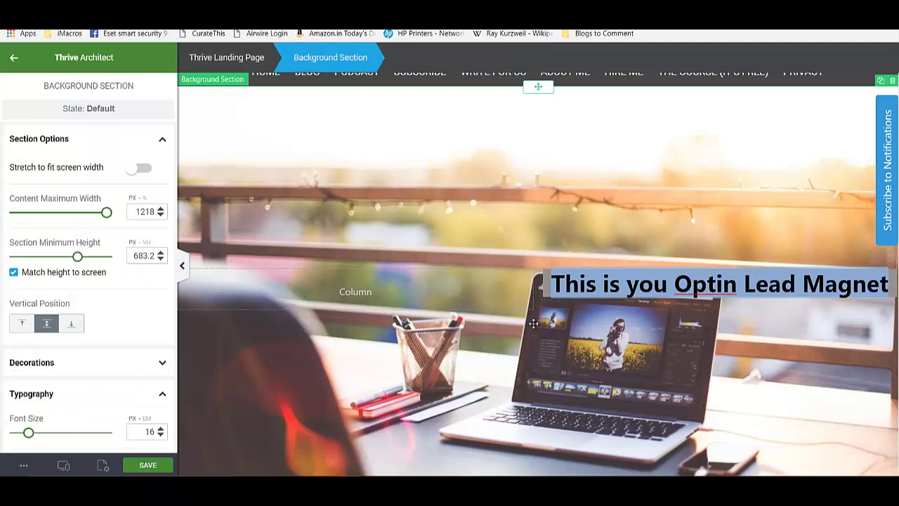
click(501, 304)
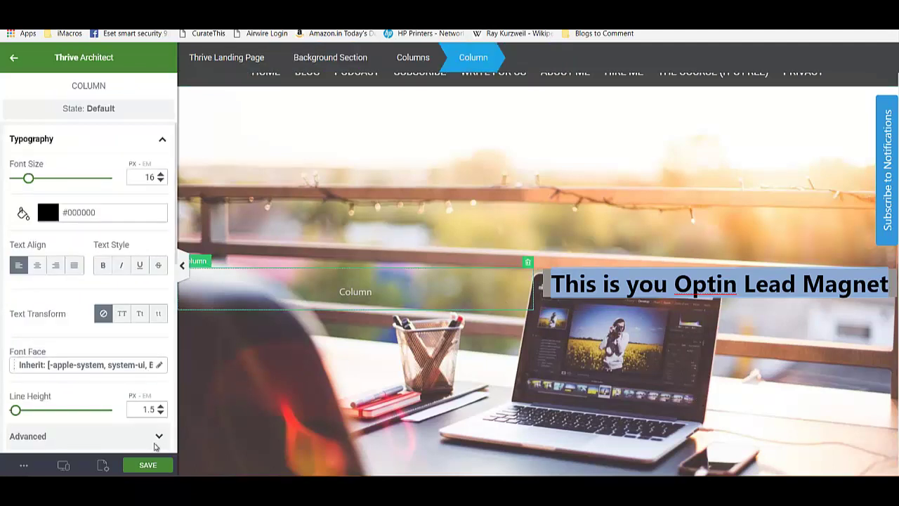
Save the landing page and check the heading over the image section on the live page, dismissing the podcast popup
click(144, 465)
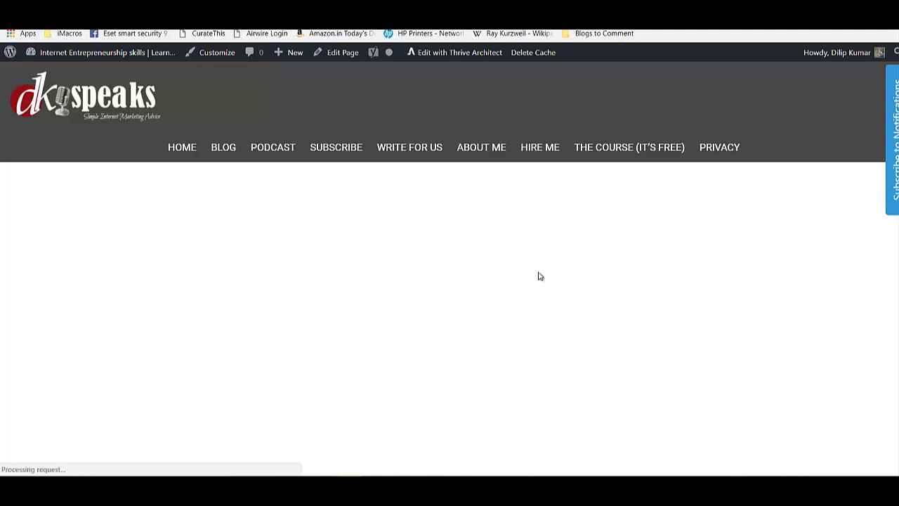
scroll(538, 267, down, 2)
scroll(538, 261, down, 3)
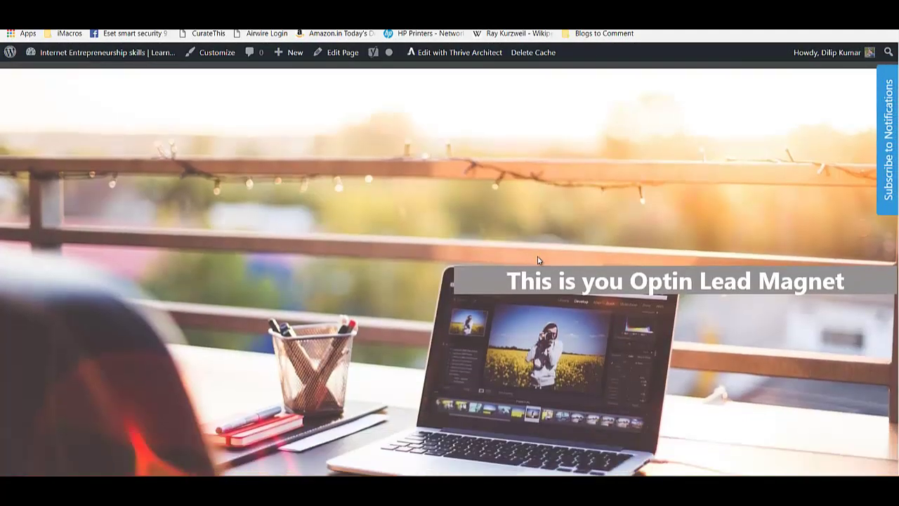
scroll(718, 268, up, 2)
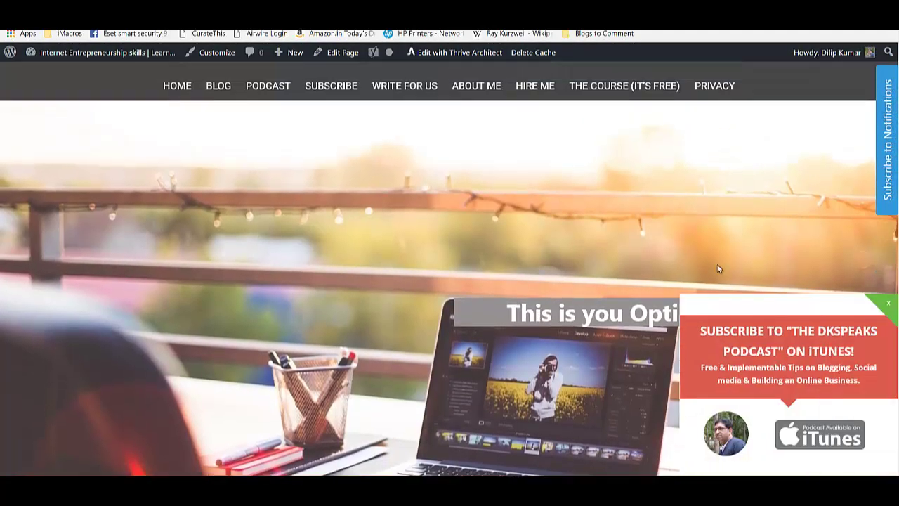
click(888, 304)
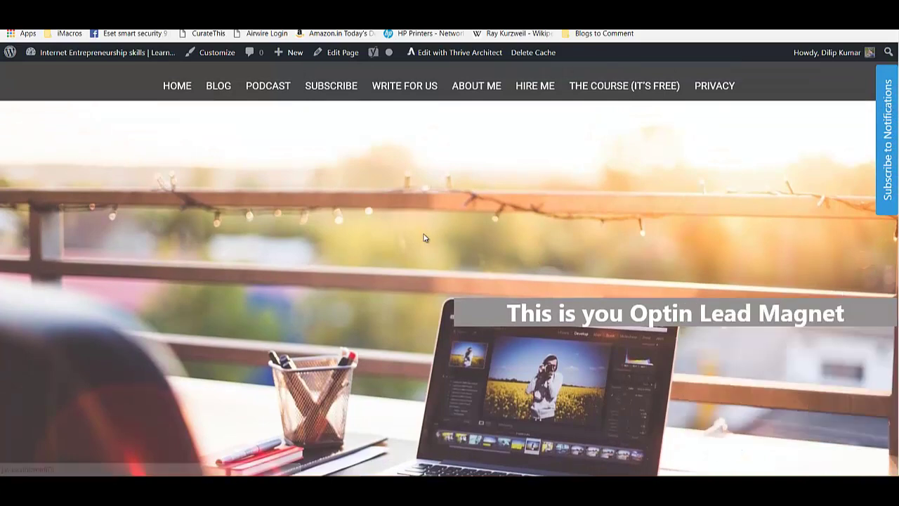
scroll(424, 238, up, 1)
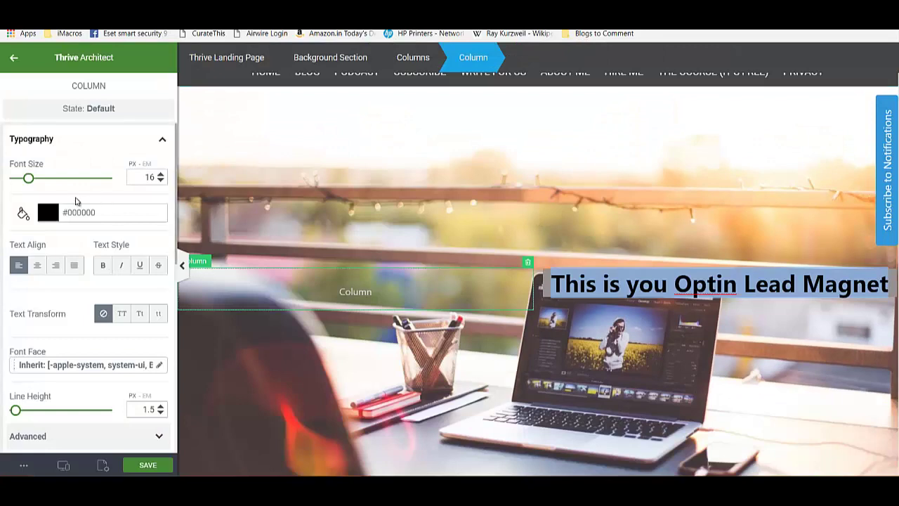
Set the background color of the empty left column to #242222 at 0% opacity
triple_click(649, 284)
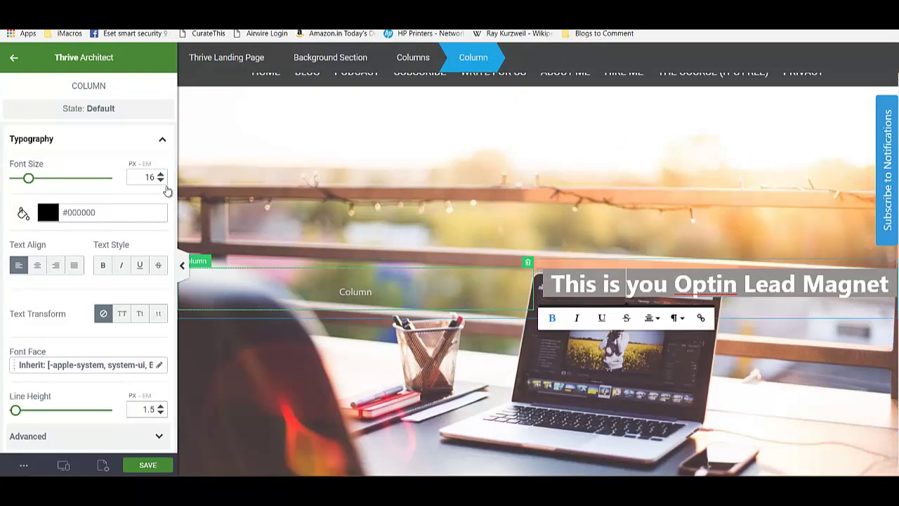
scroll(199, 85, up, 3)
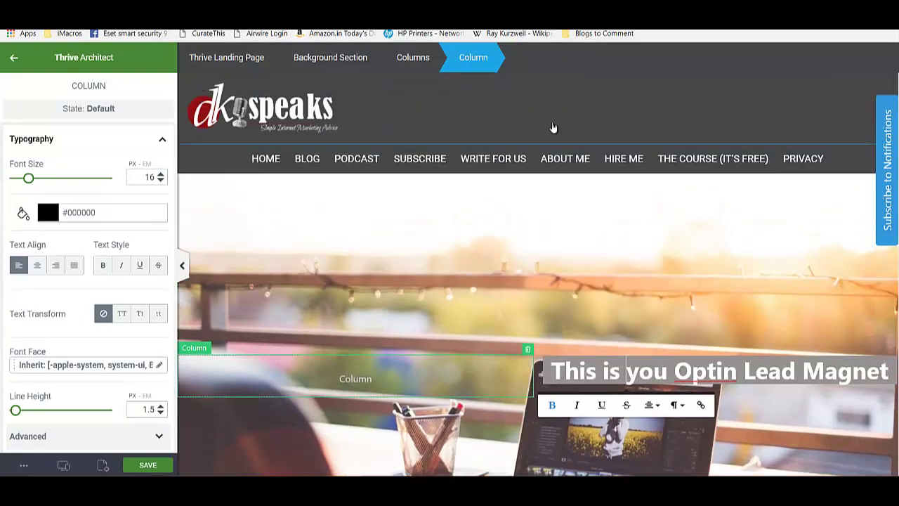
scroll(552, 126, down, 3)
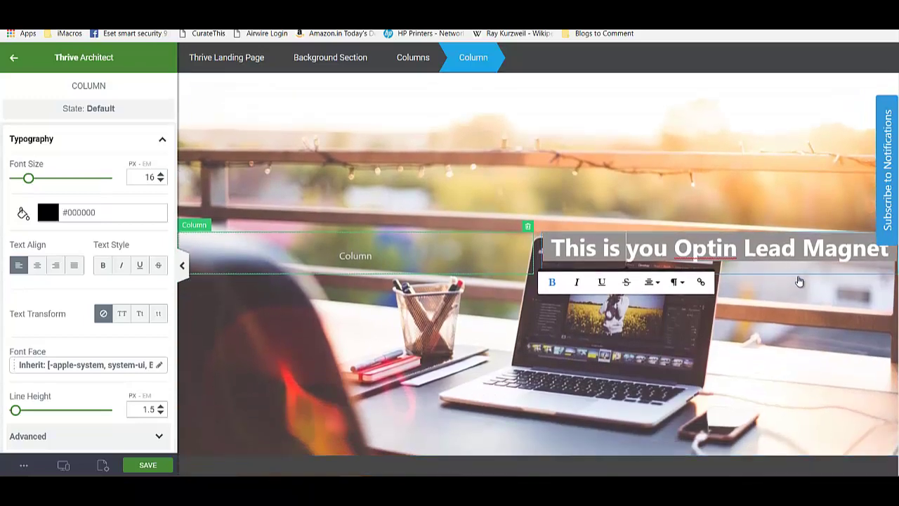
click(793, 273)
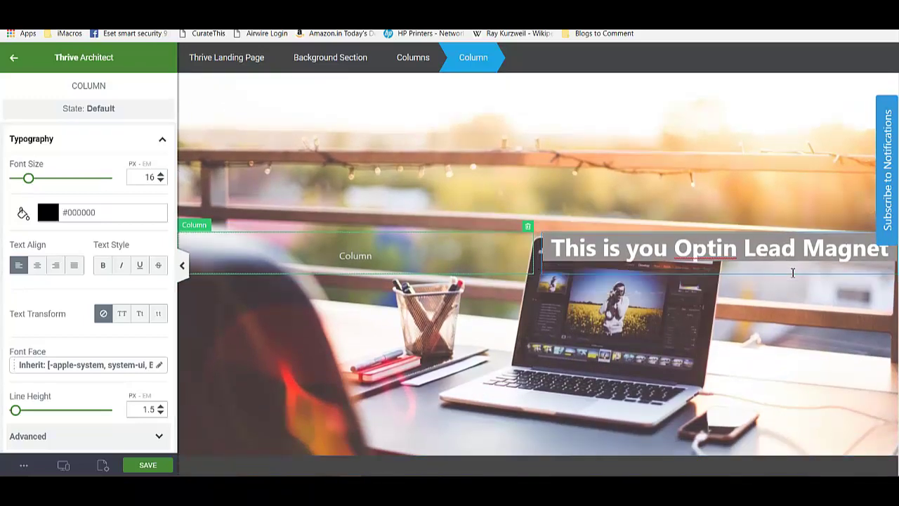
click(163, 143)
scroll(75, 340, down, 3)
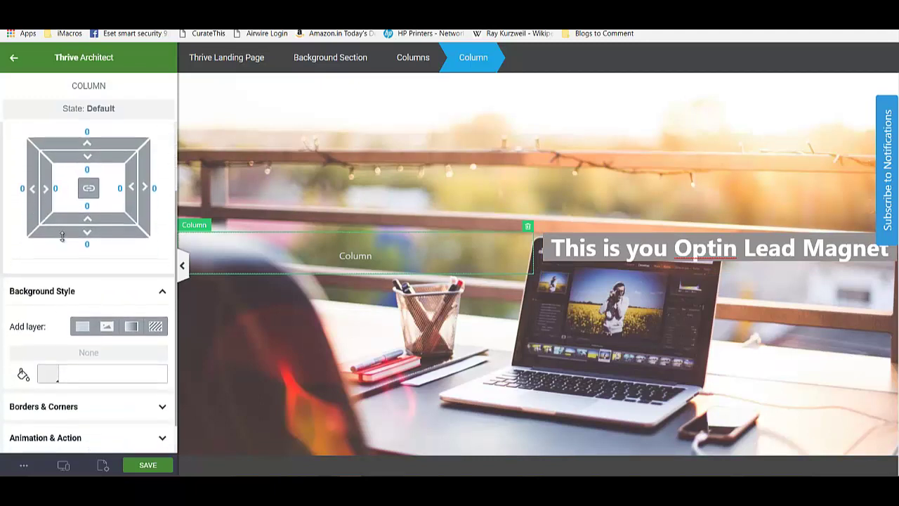
click(48, 343)
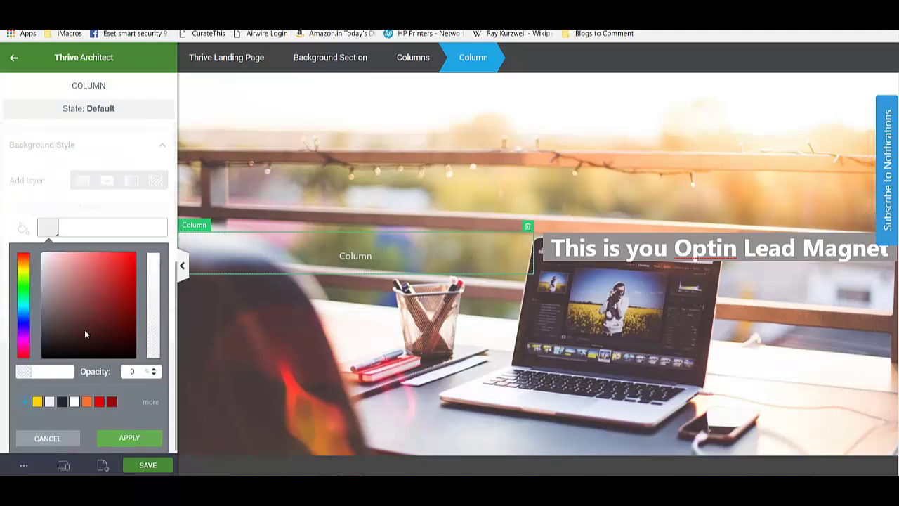
click(46, 345)
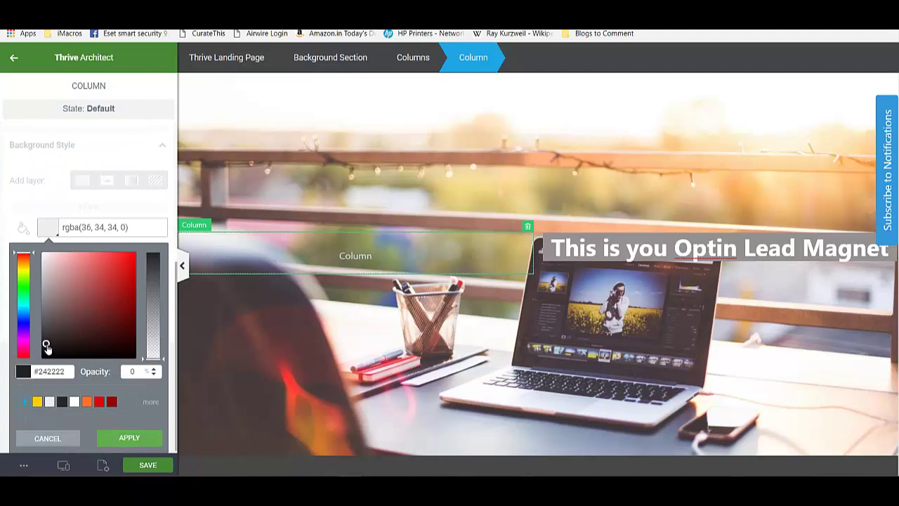
click(129, 438)
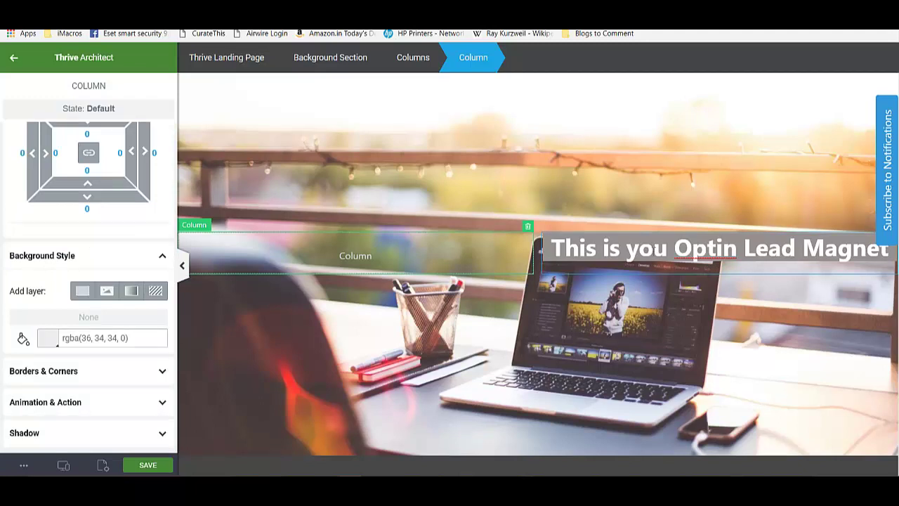
Remove the font highlight from the lead magnet heading
click(654, 246)
click(627, 248)
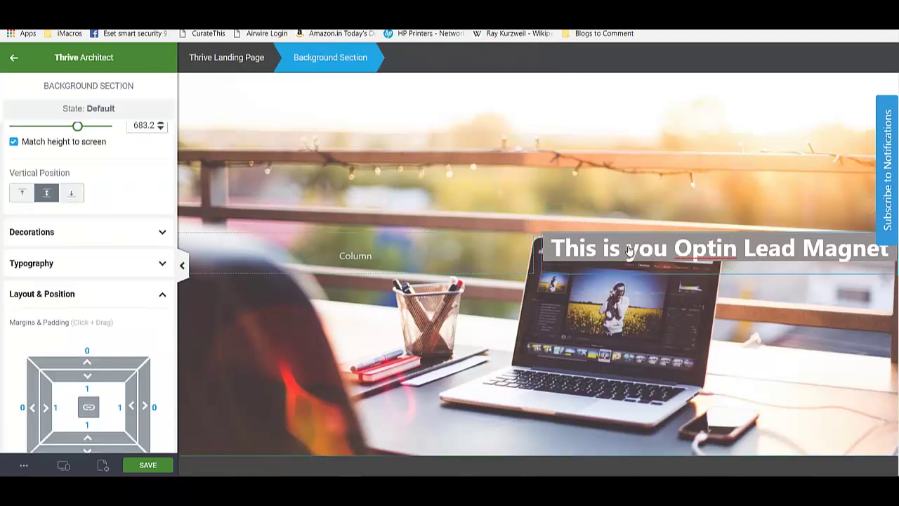
click(630, 249)
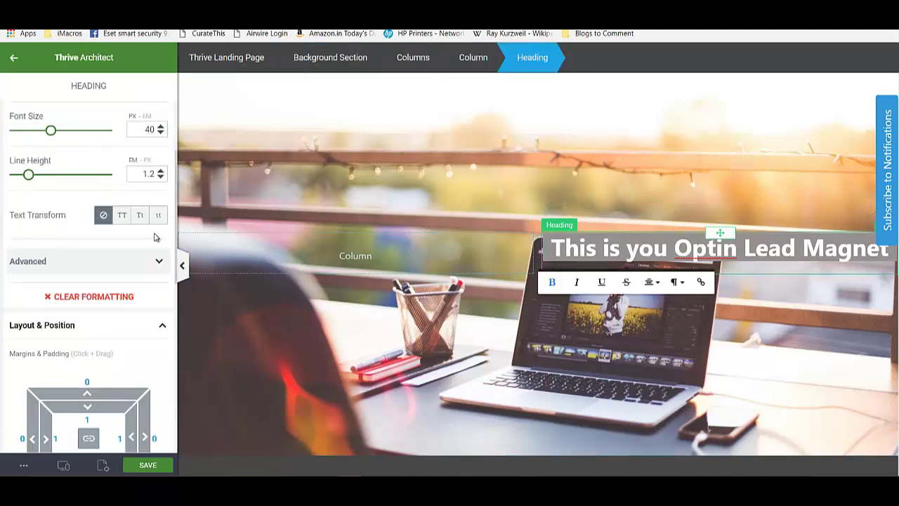
scroll(90, 252, up, 2)
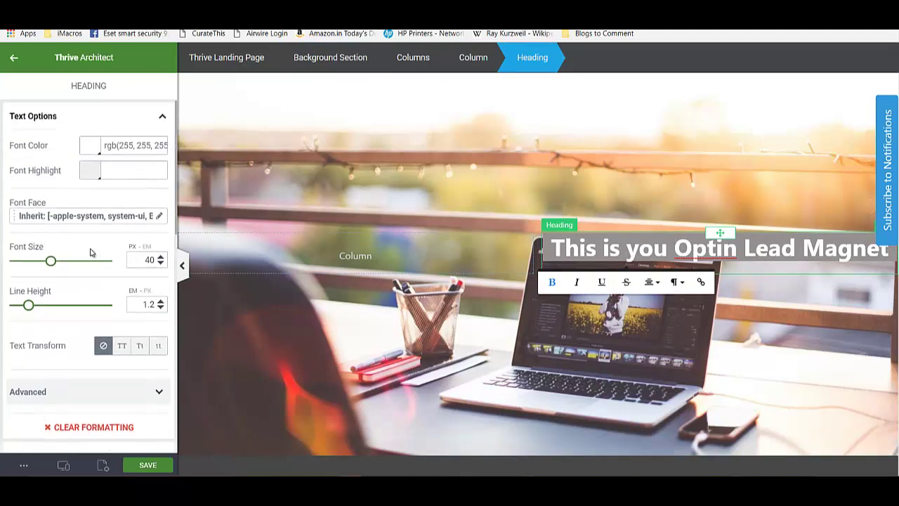
click(90, 174)
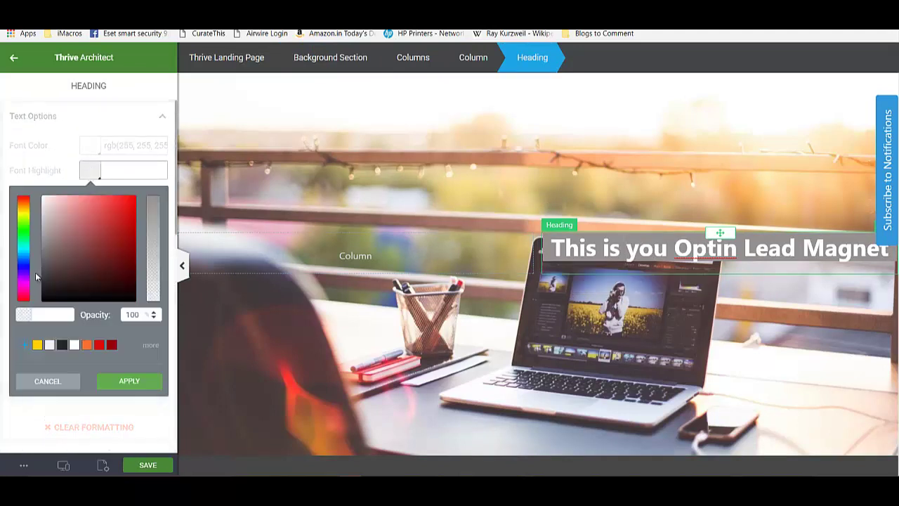
click(23, 316)
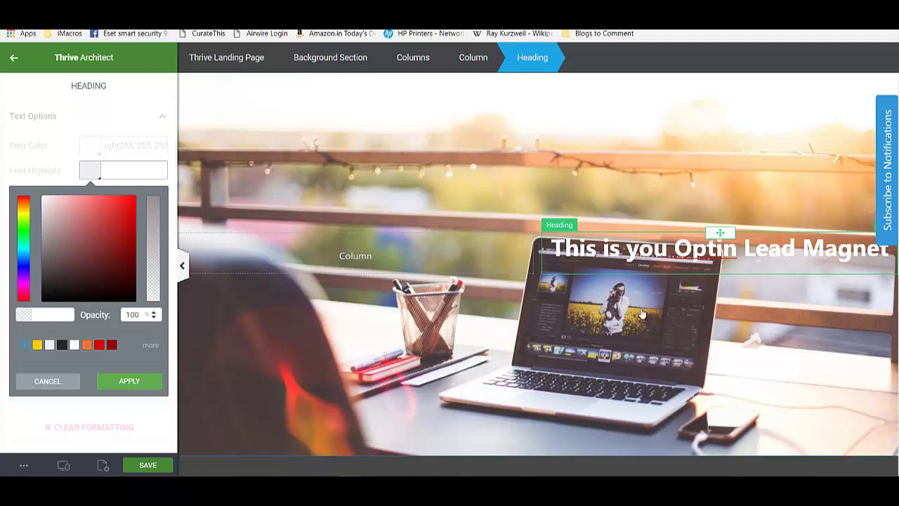
click(770, 337)
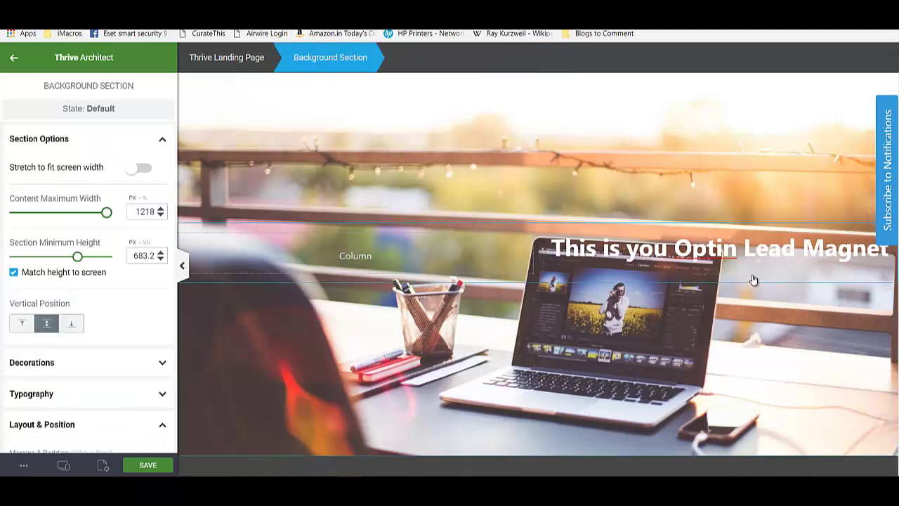
Select the column holding the lead magnet heading and set its background color to #000000 at 0% opacity
click(753, 279)
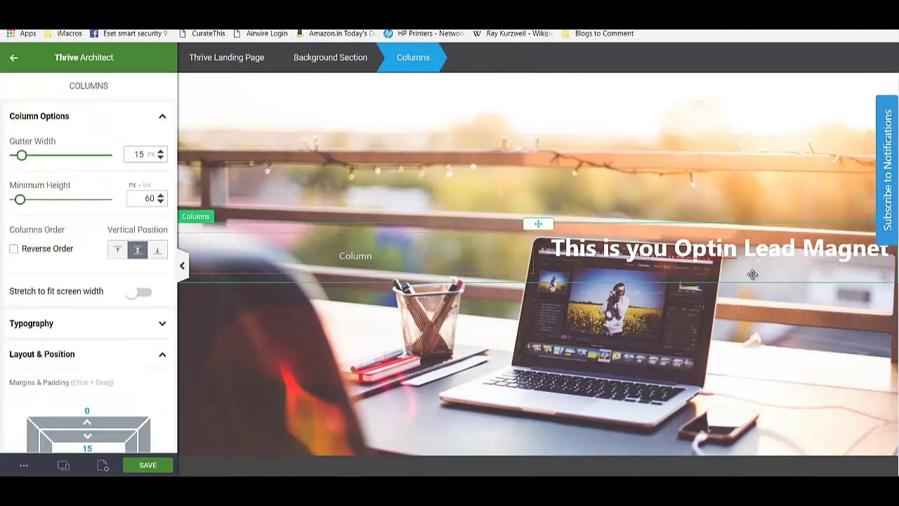
click(578, 247)
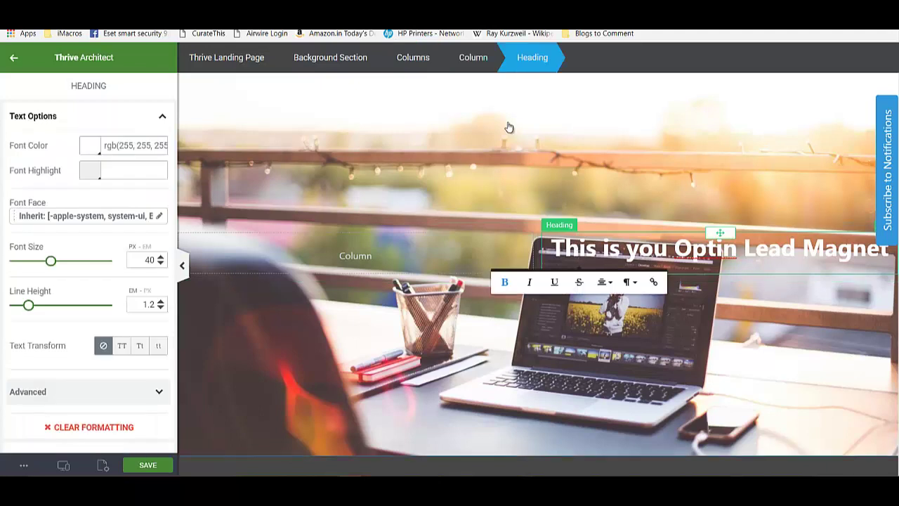
click(467, 60)
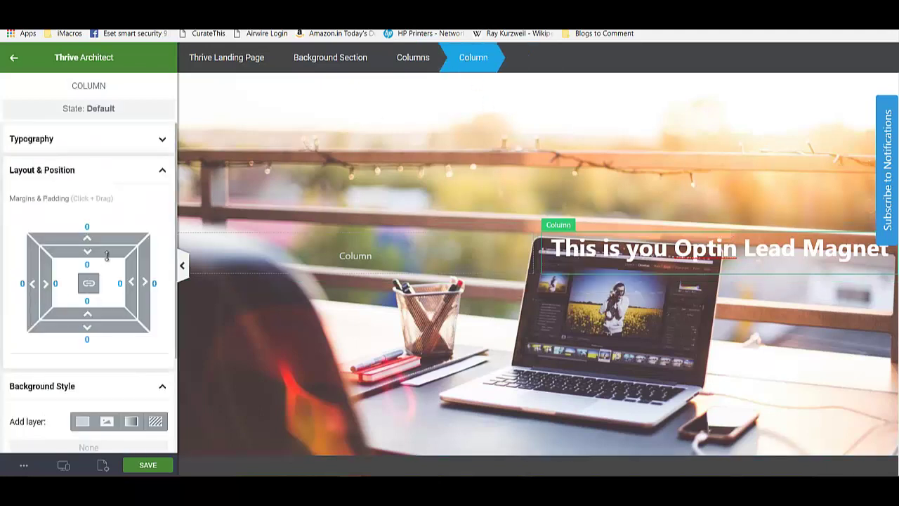
click(59, 171)
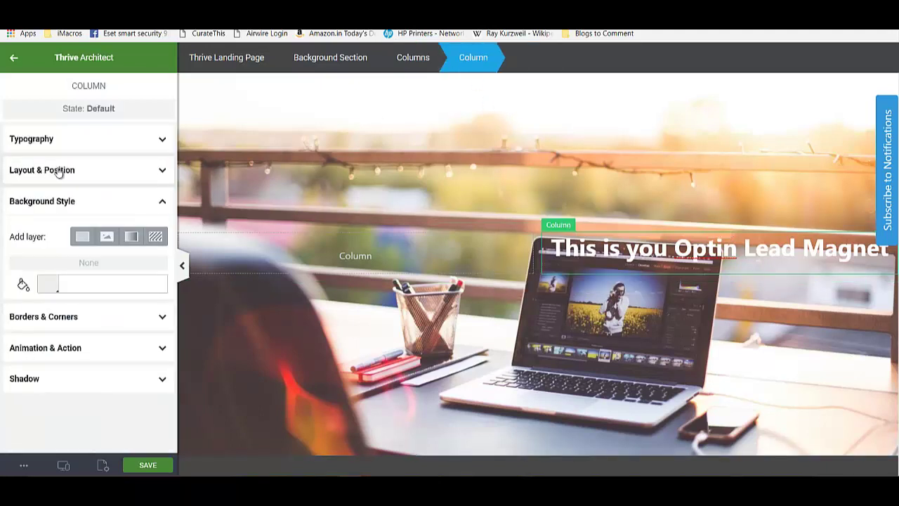
click(44, 286)
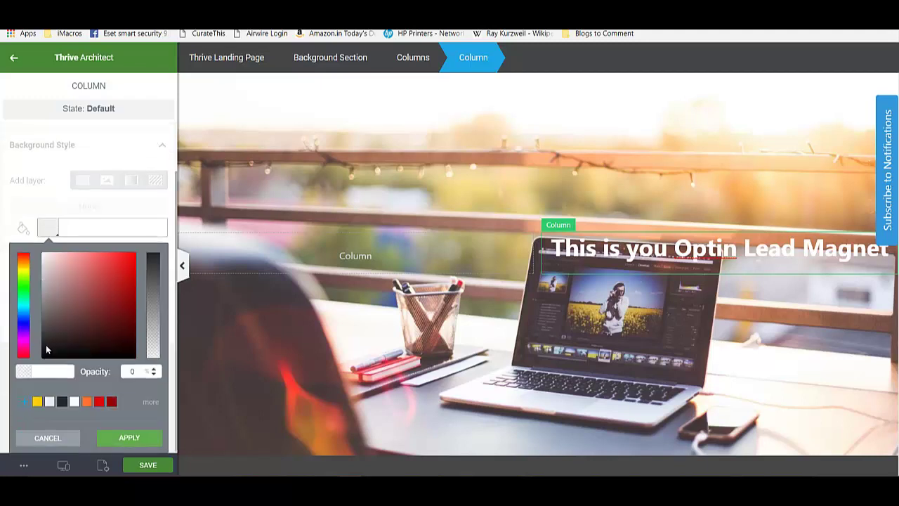
click(45, 347)
drag(45, 347, 35, 365)
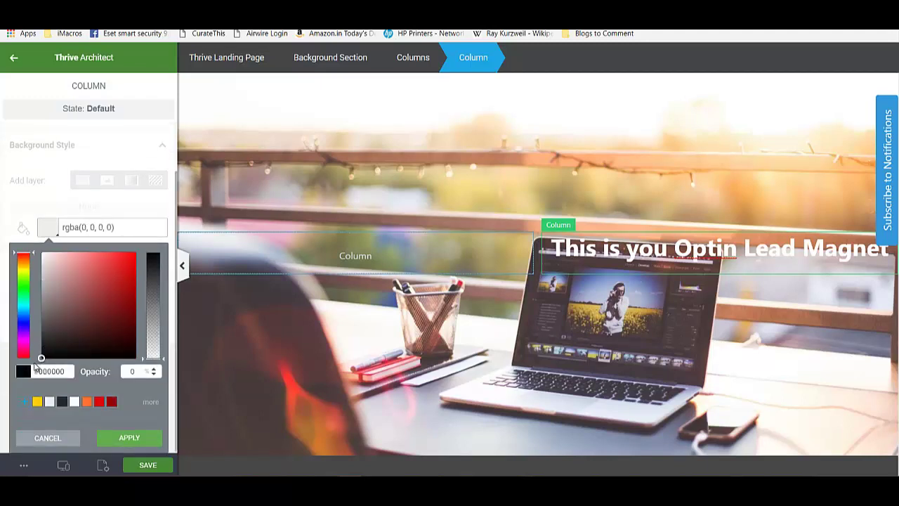
click(123, 442)
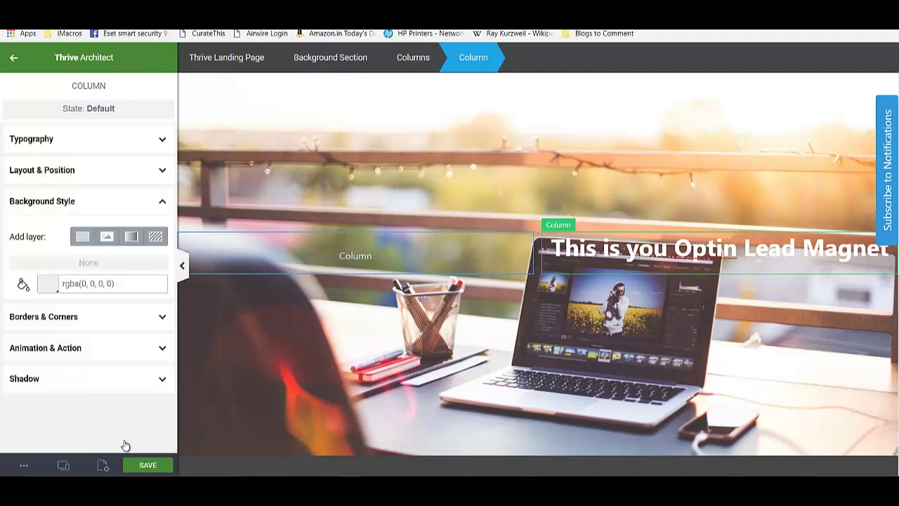
Set the opacity of the heading column's black background to 100%
click(46, 284)
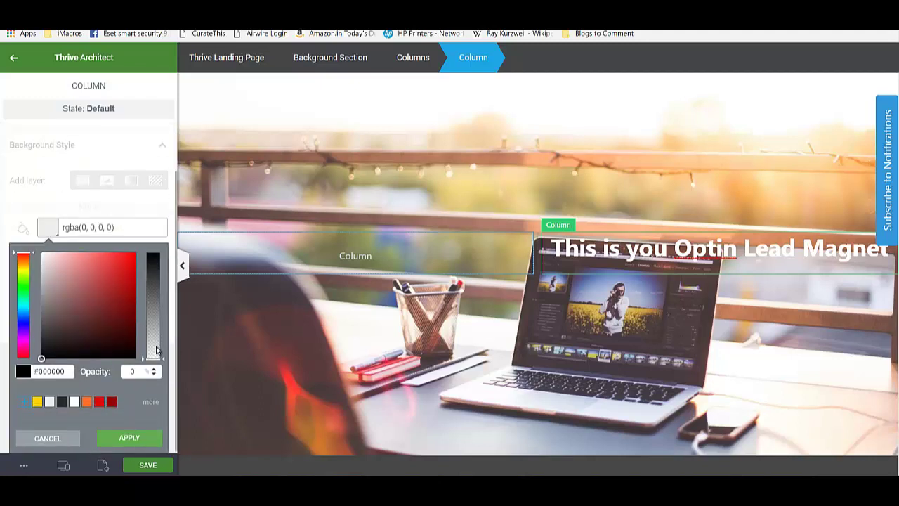
drag(154, 357, 155, 244)
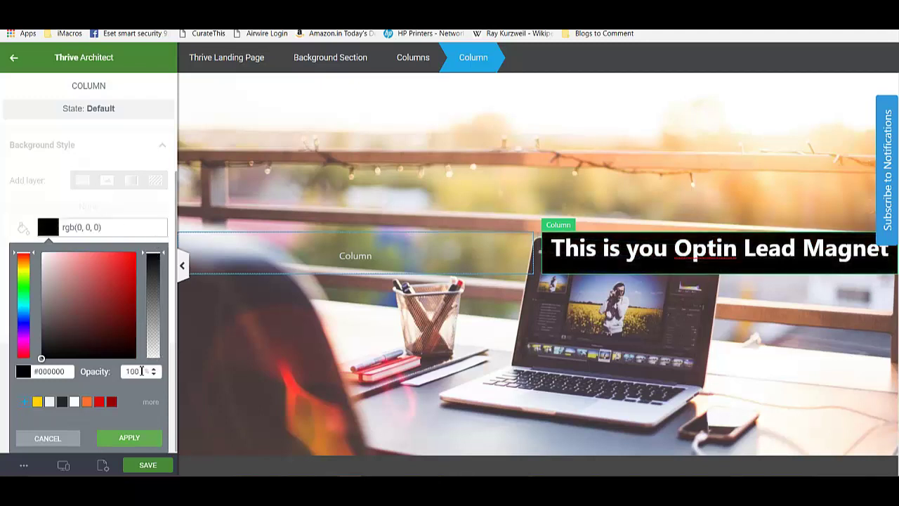
click(129, 438)
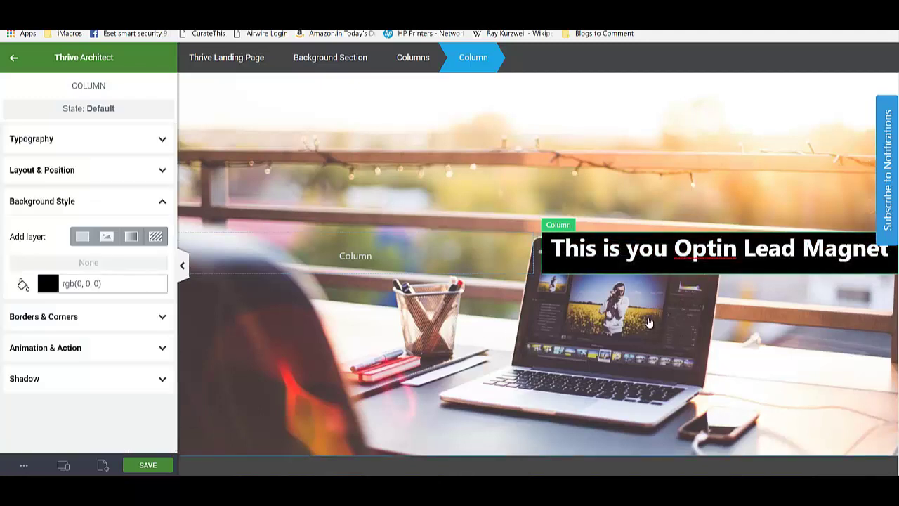
Set the heading column's padding to 15 on all sides, and save the page to check it live
click(110, 171)
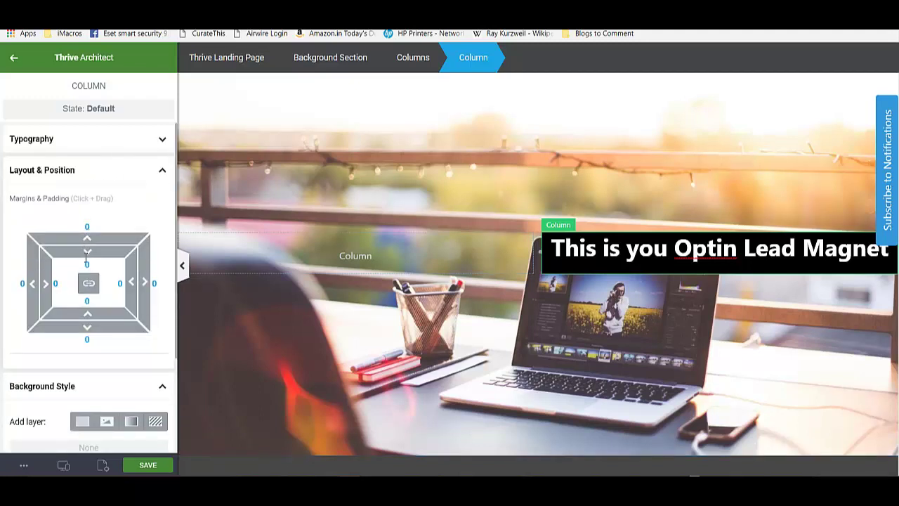
text(15)
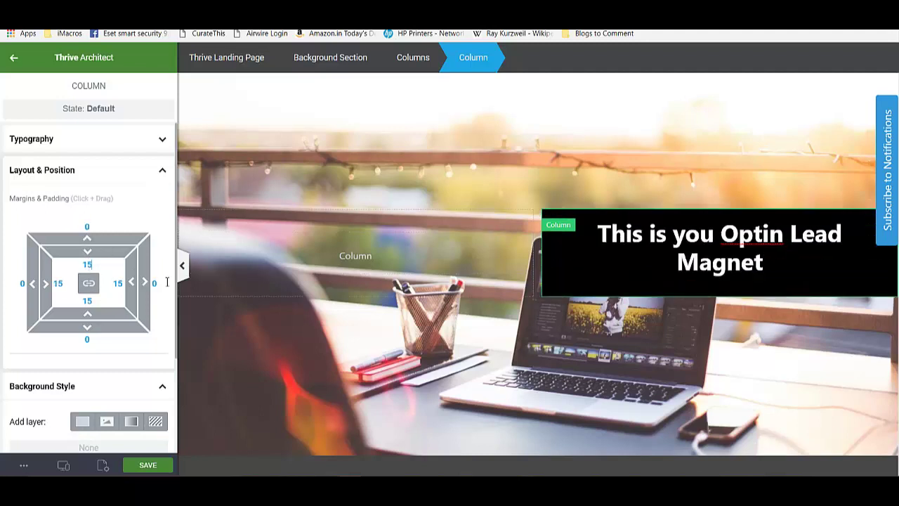
click(145, 466)
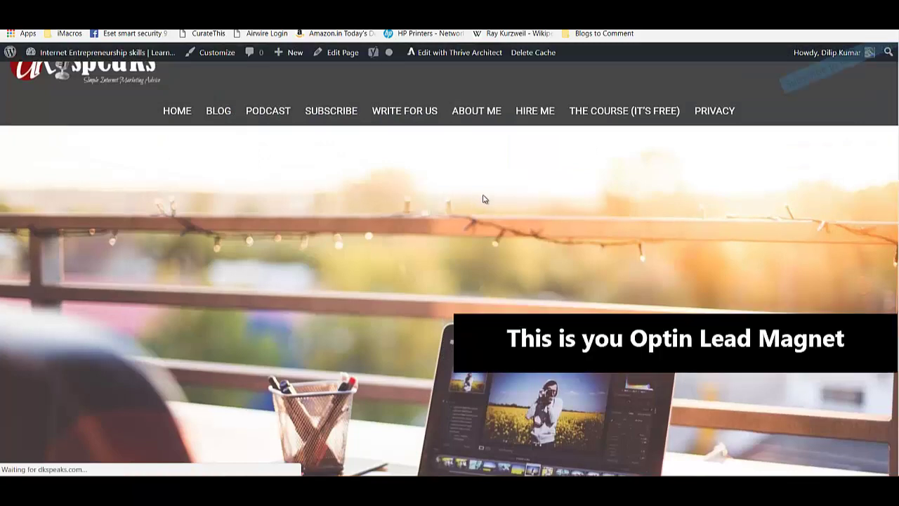
scroll(566, 126, down, 1)
scroll(567, 128, down, 1)
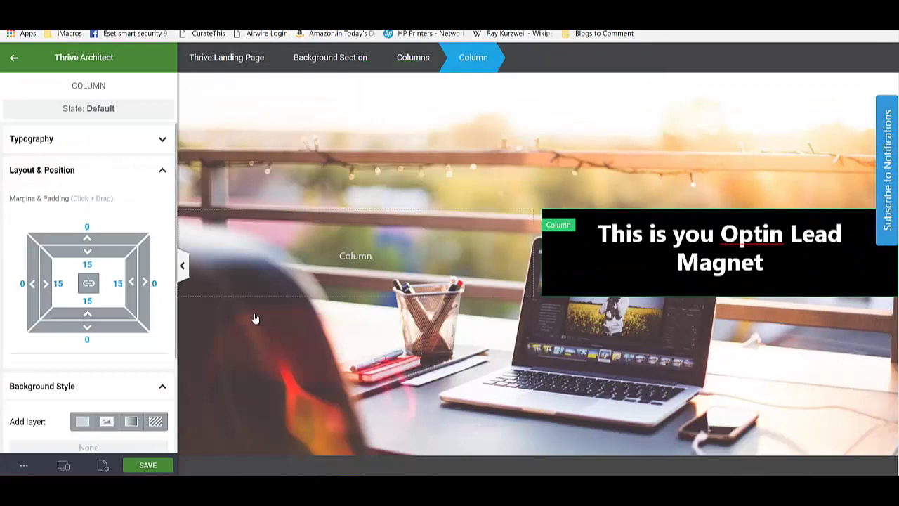
Set the heading column's black background to 50.2% opacity, and save to check the live page, dismissing the podcast popup
click(12, 385)
scroll(14, 356, down, 1)
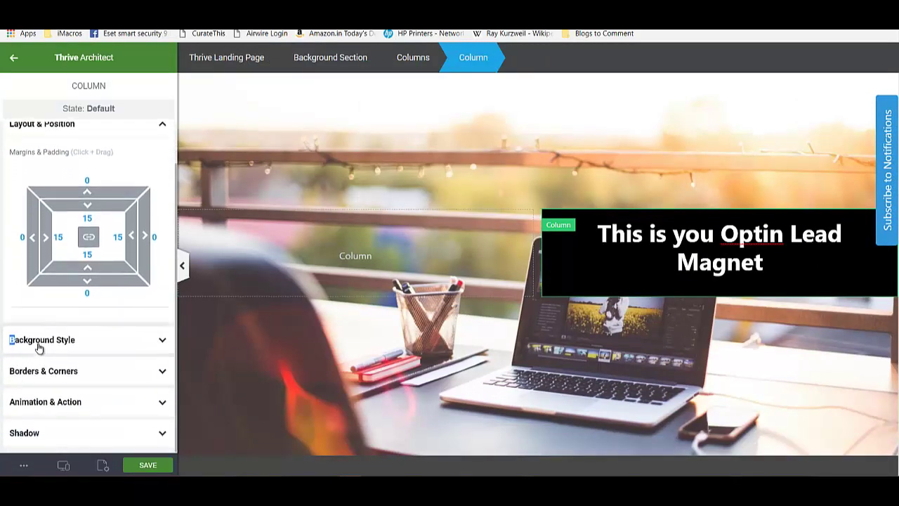
click(39, 344)
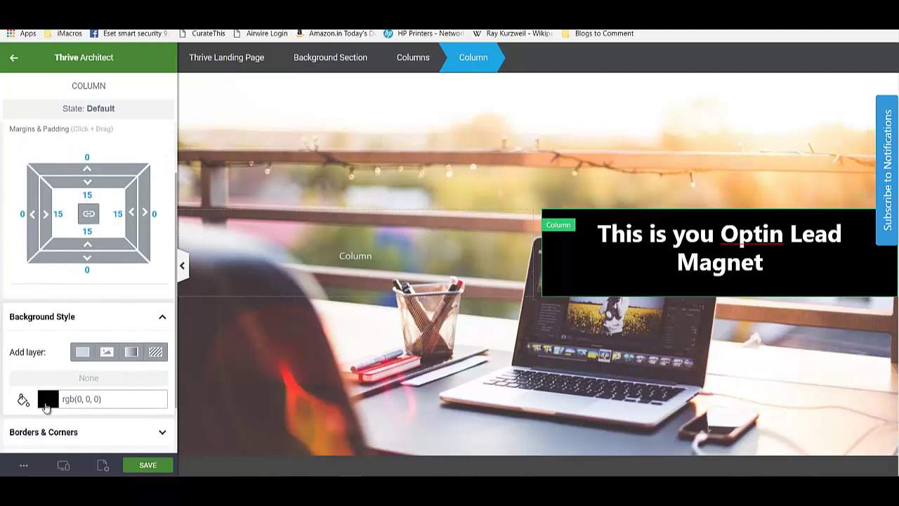
click(45, 404)
click(155, 307)
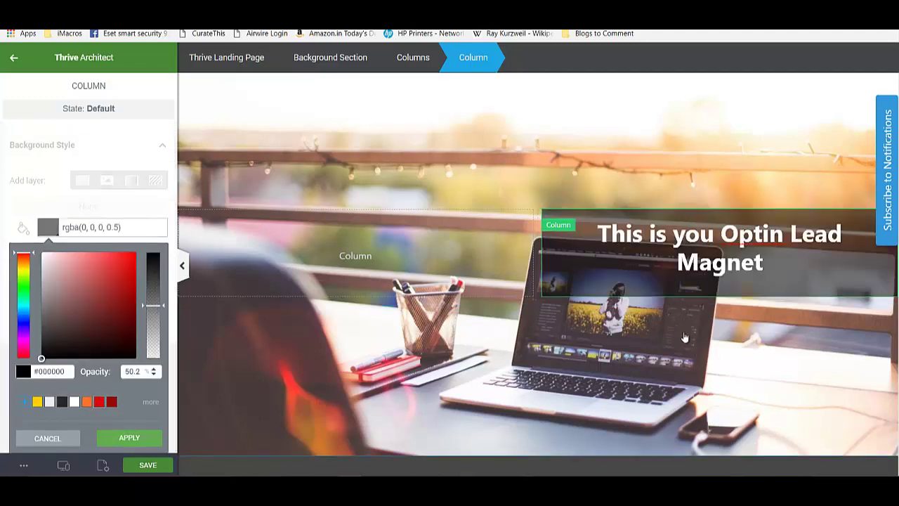
click(130, 438)
click(145, 467)
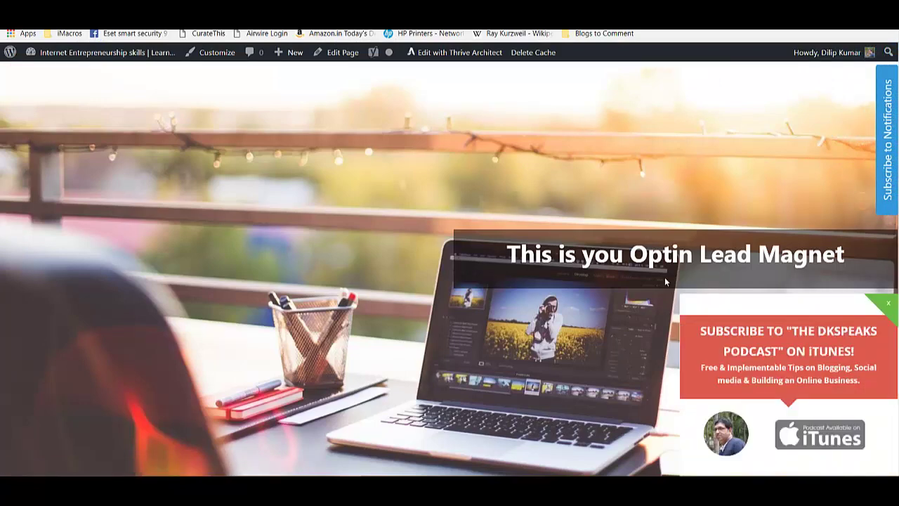
click(889, 306)
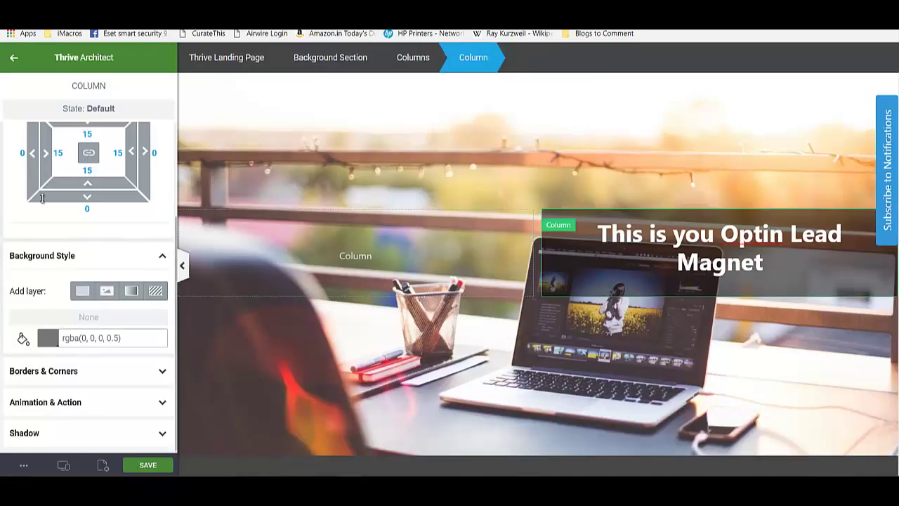
Add a Paragraph / Text element below the image section and return to the element list
click(14, 62)
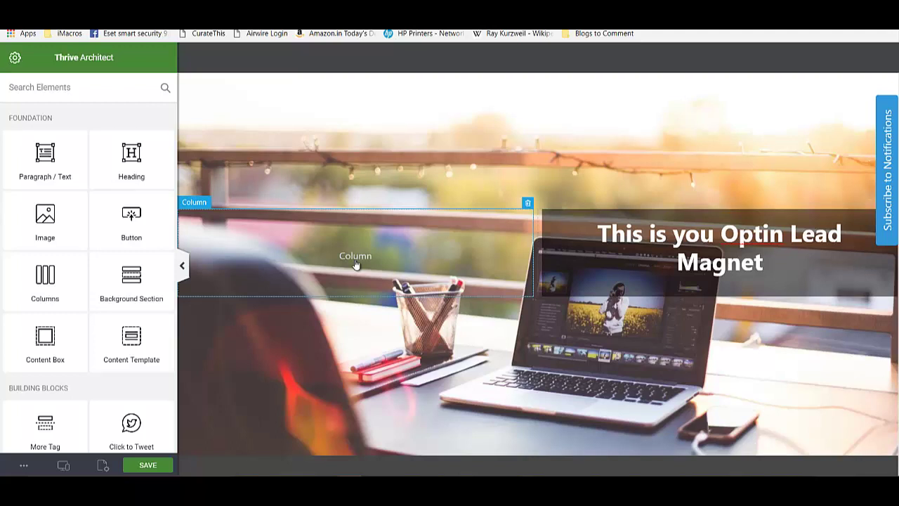
click(28, 184)
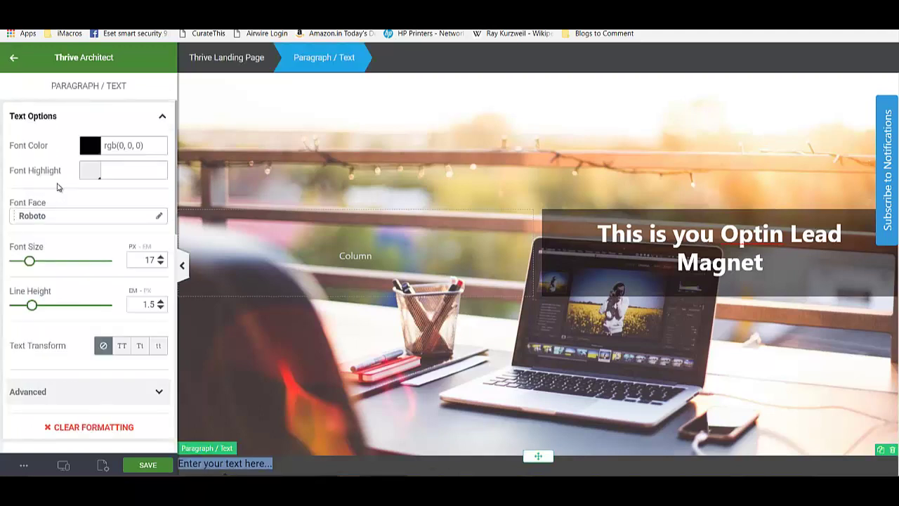
click(14, 59)
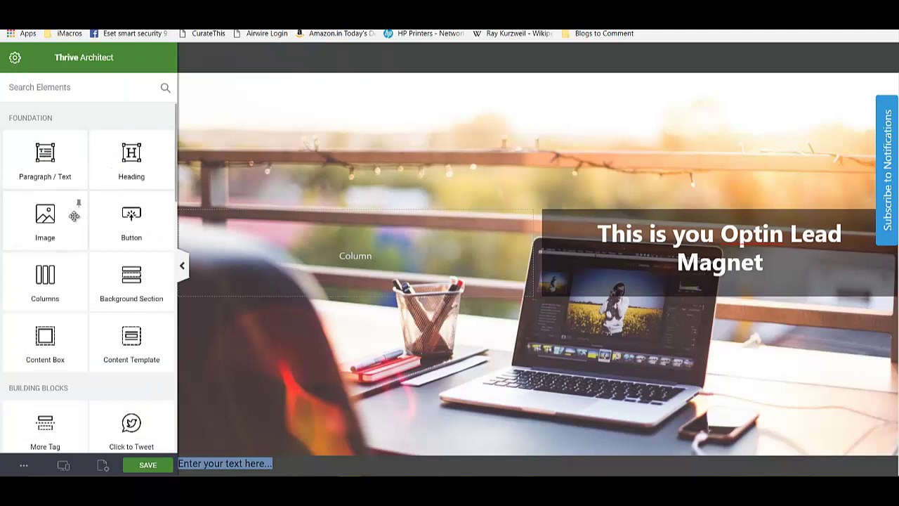
Place a Button element in the empty column beside the heading and apply the Rounded style
scroll(50, 227, down, 1)
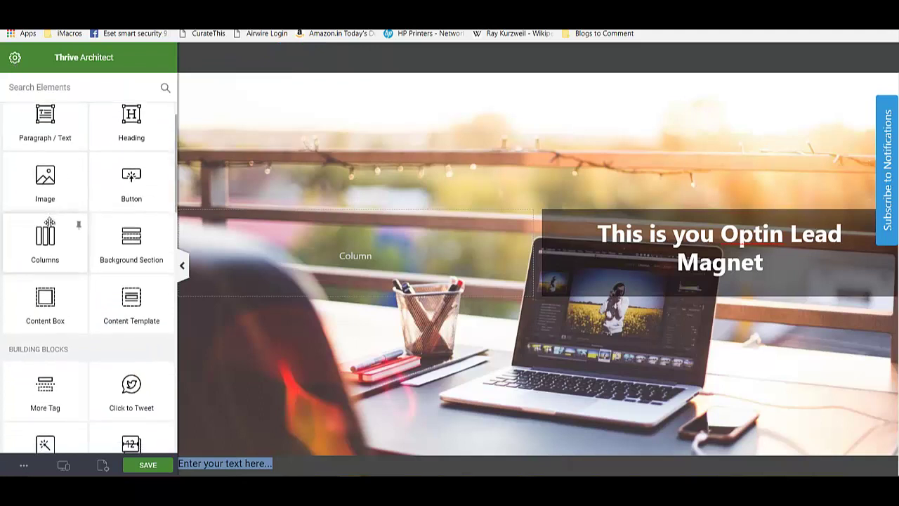
drag(133, 179, 352, 256)
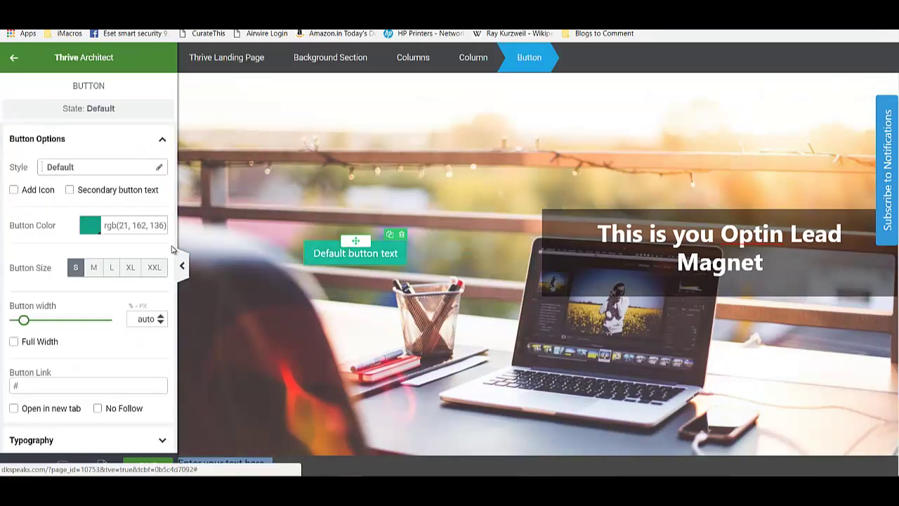
click(84, 168)
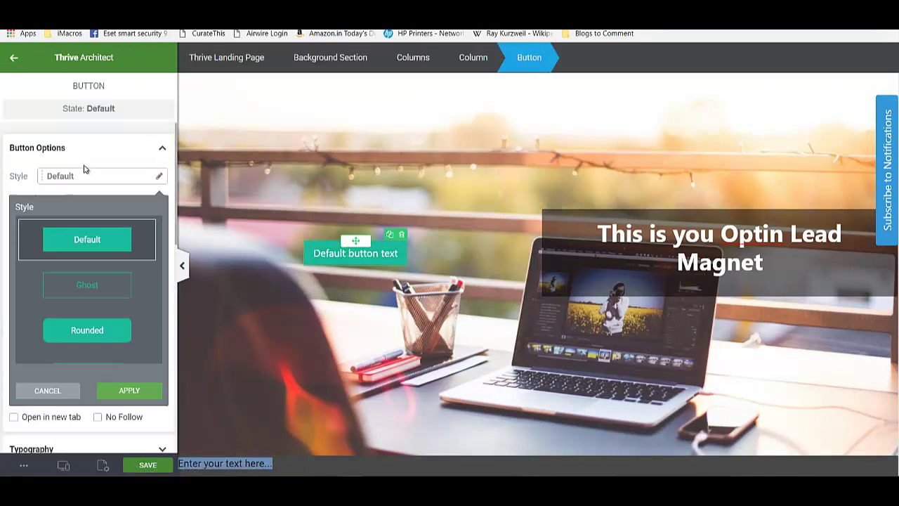
click(97, 332)
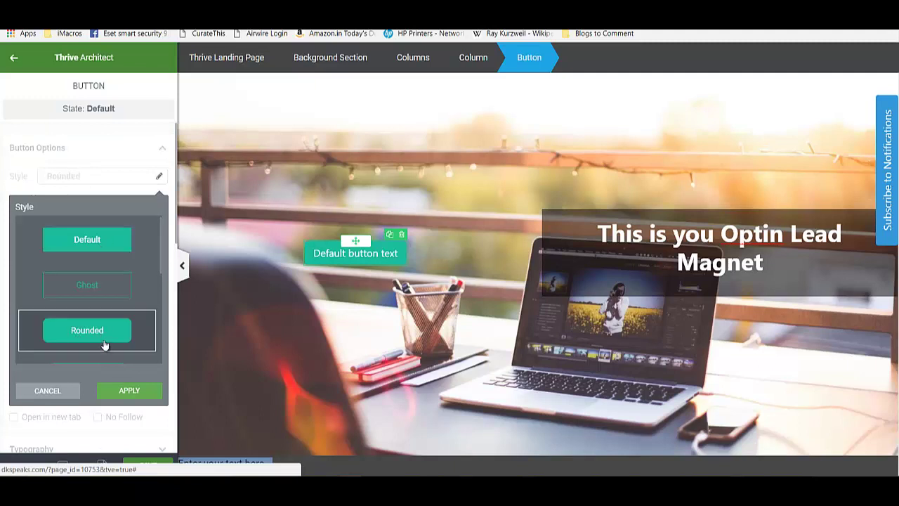
click(120, 394)
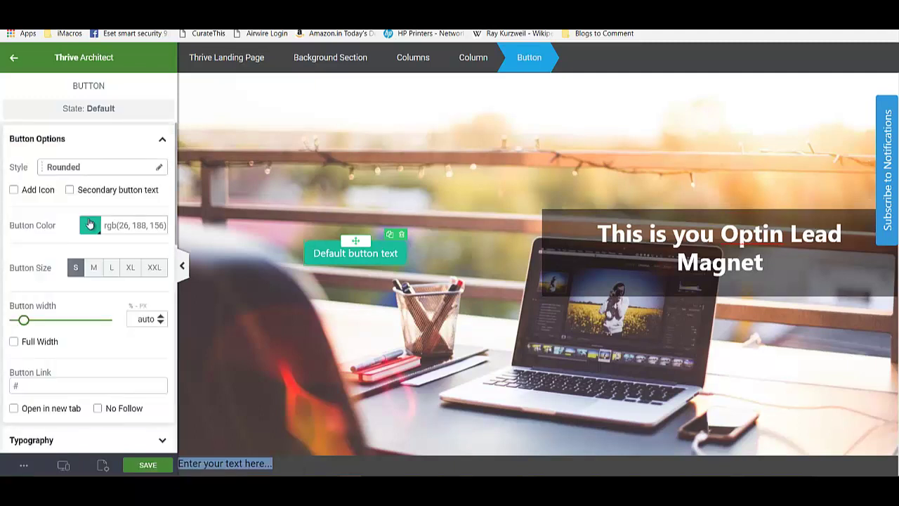
Set the button color to the saved yellow, rgb(255, 206, 6)
click(90, 224)
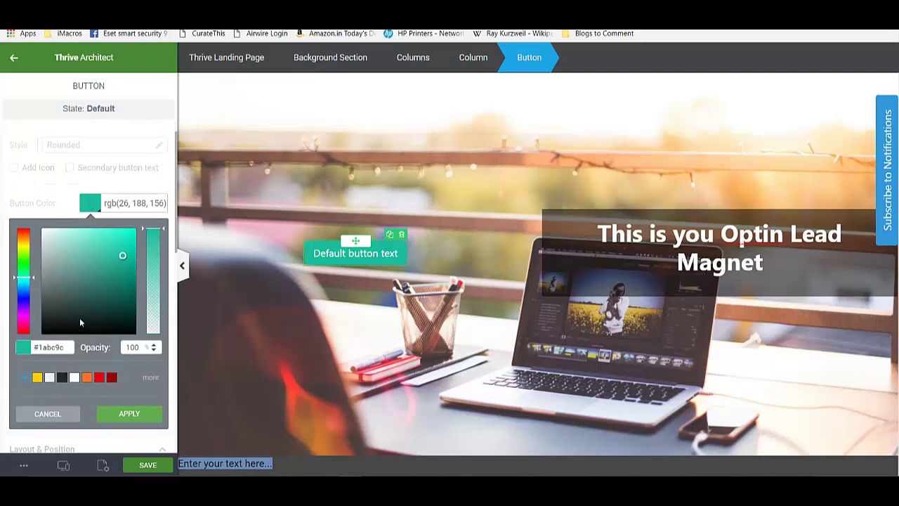
click(37, 378)
click(128, 415)
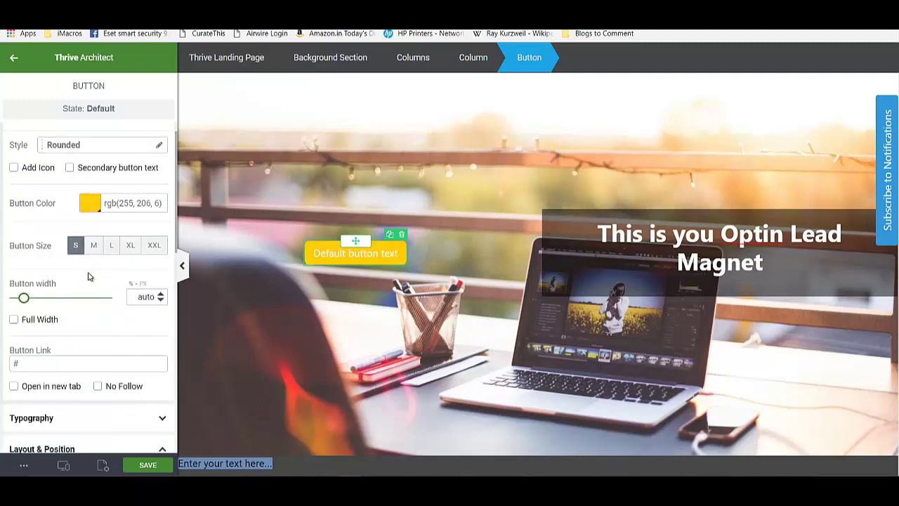
Set the button's text color to the saved dark swatch, rgba(10, 9, 9, 0.87)
scroll(89, 276, up, 1)
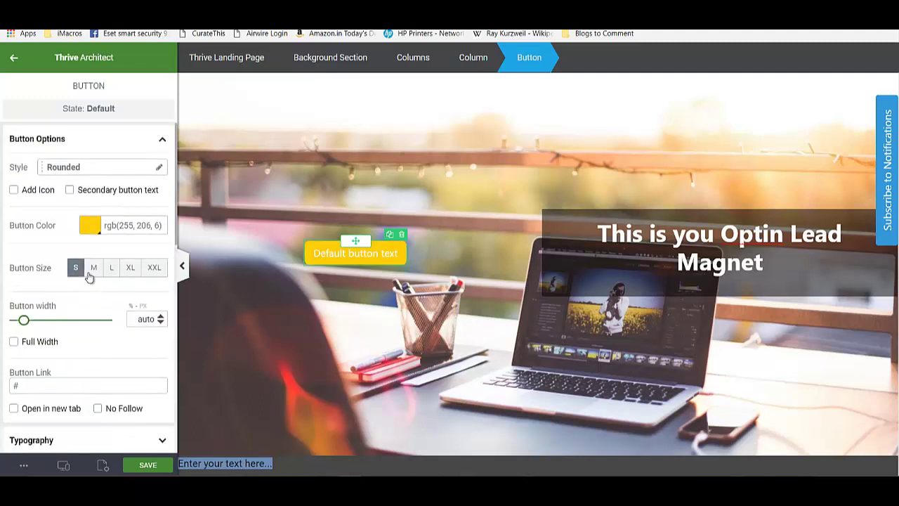
click(40, 144)
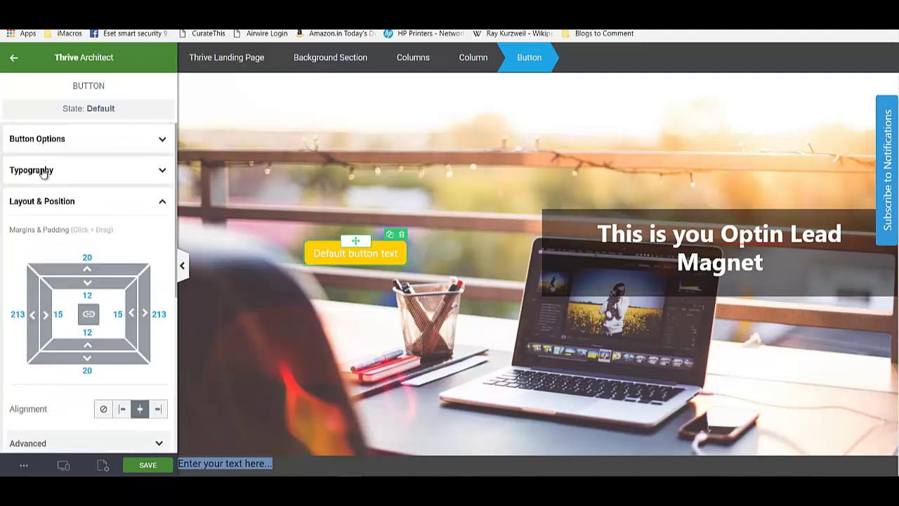
click(42, 171)
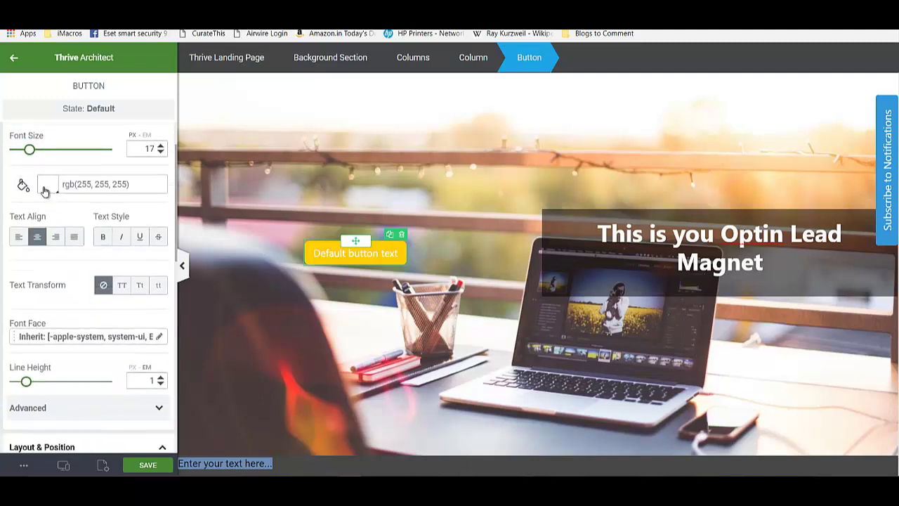
click(47, 185)
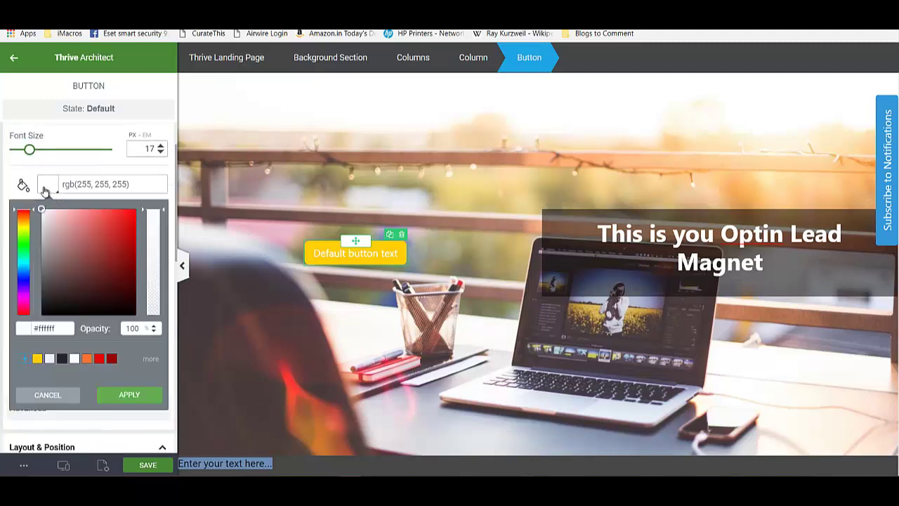
click(62, 359)
click(130, 396)
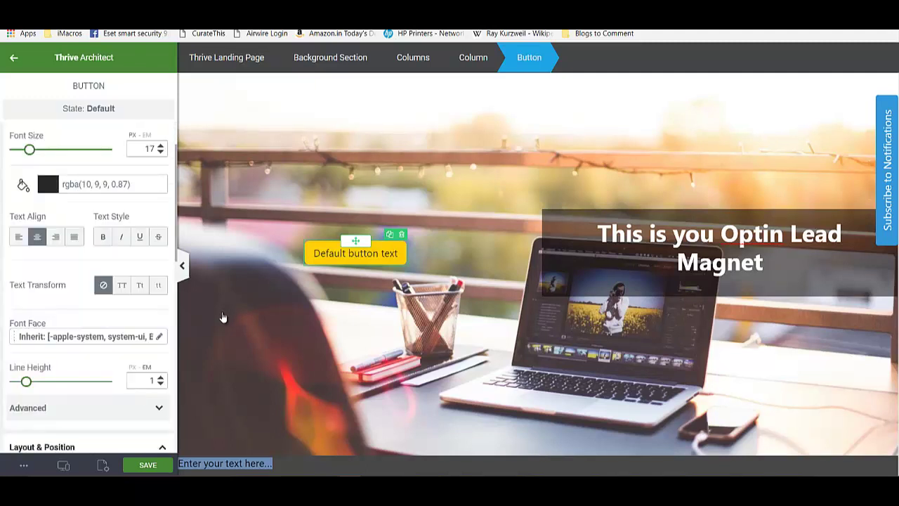
Format the yellow button's label as bold with the all-uppercase text transform
click(328, 252)
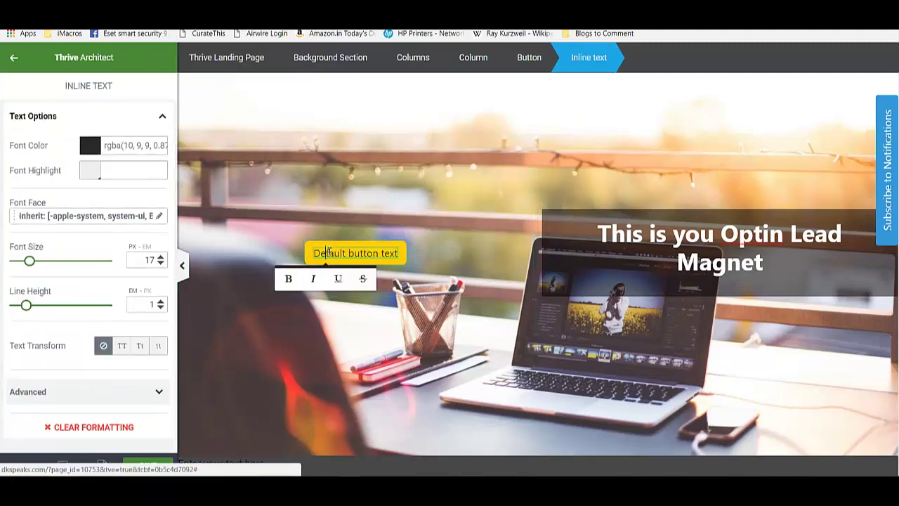
drag(313, 253, 399, 254)
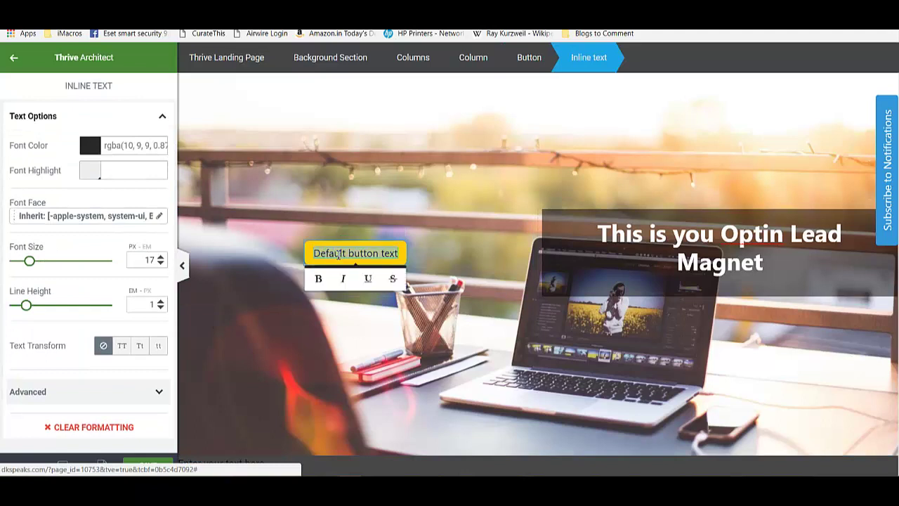
click(327, 279)
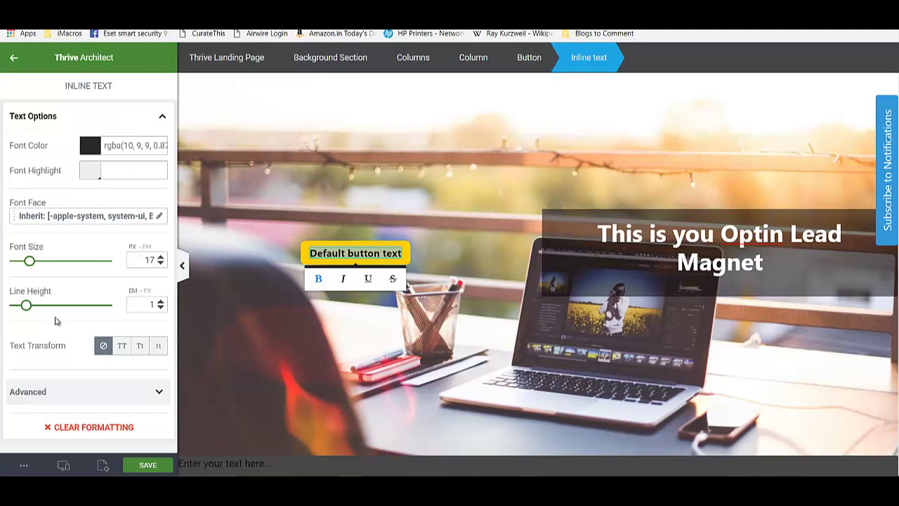
click(121, 345)
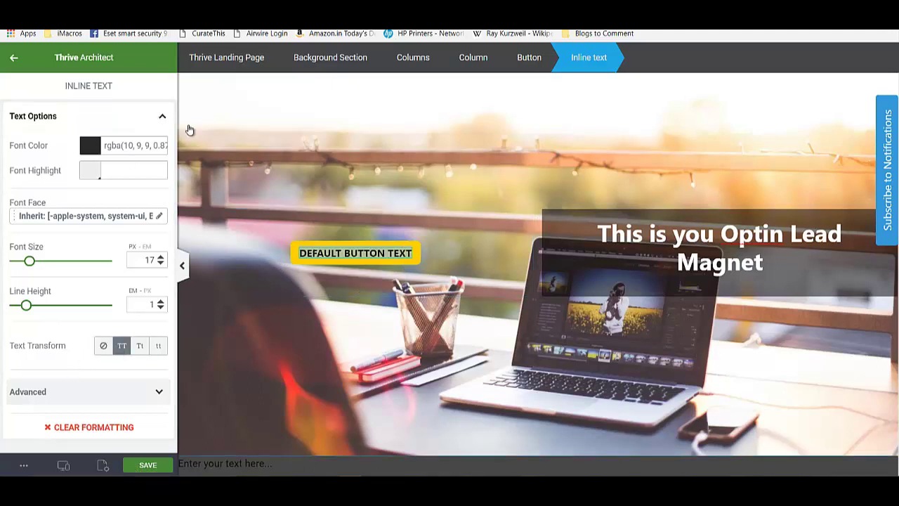
click(162, 118)
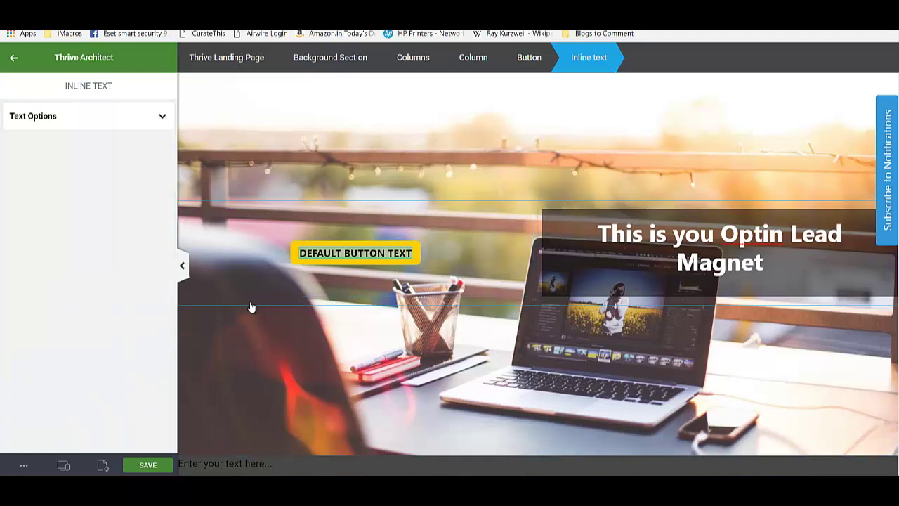
Leave the button's text editing and save the landing page
click(251, 307)
click(297, 383)
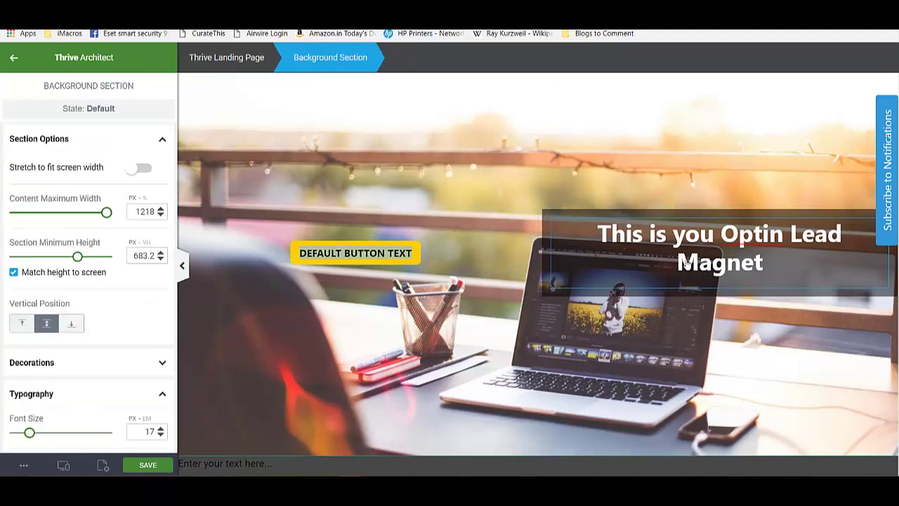
click(685, 260)
click(215, 429)
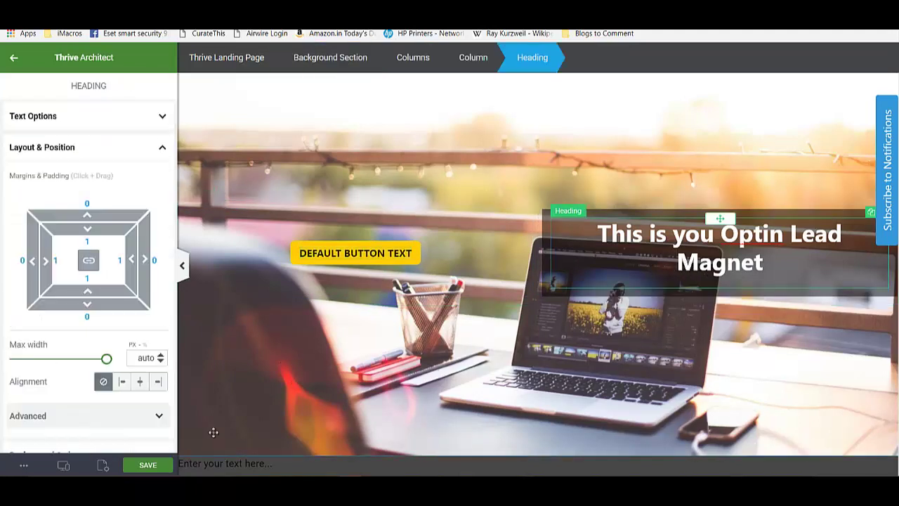
click(148, 465)
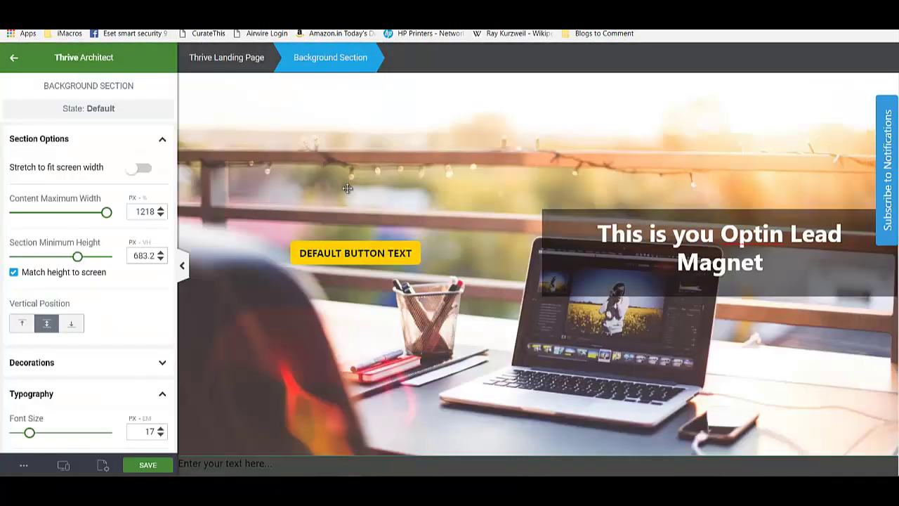
Examine the decoration types offered for the background section, and collapse its Decorations and Typography settings
scroll(136, 294, down, 2)
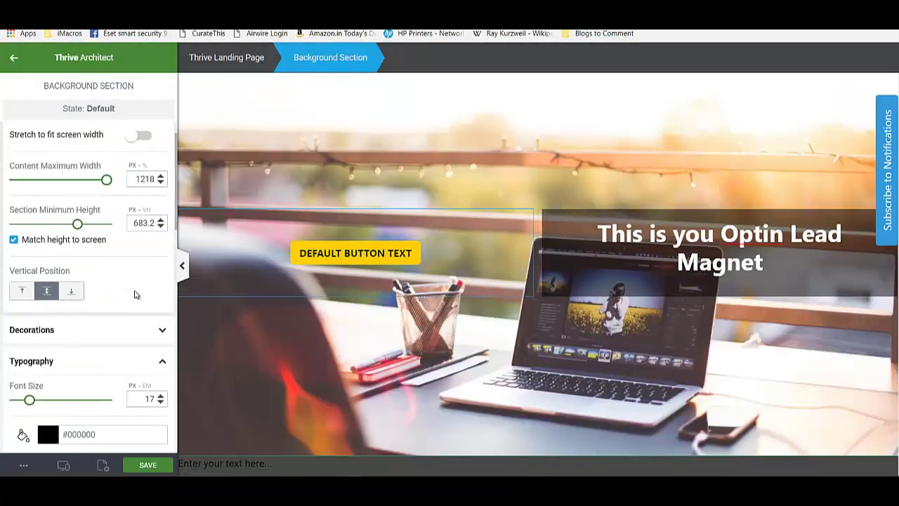
click(90, 319)
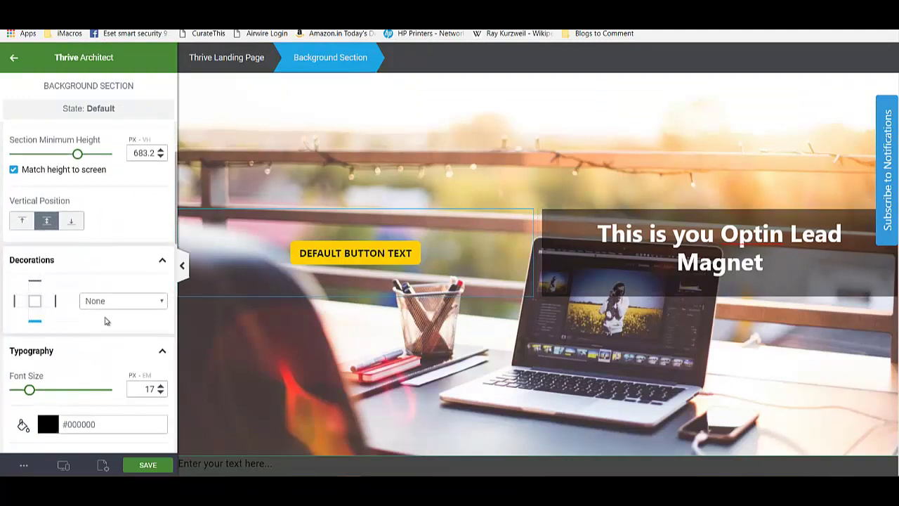
click(121, 303)
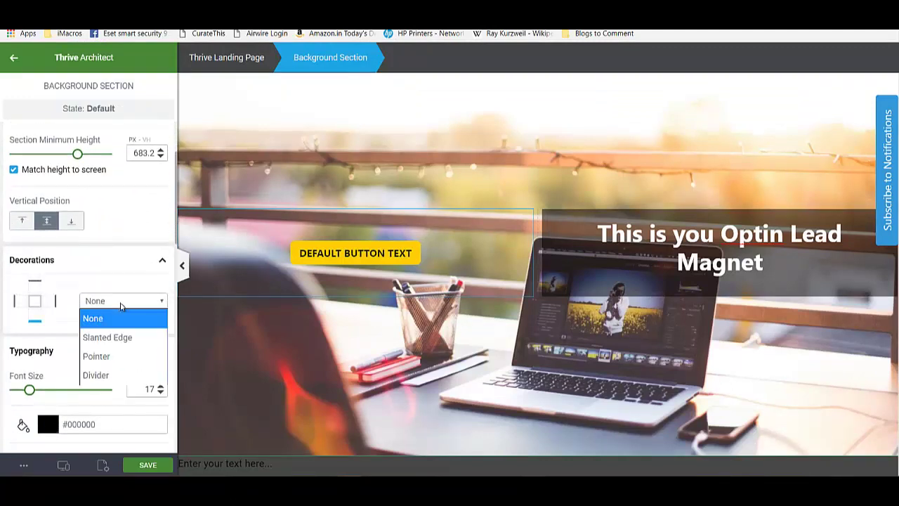
click(164, 263)
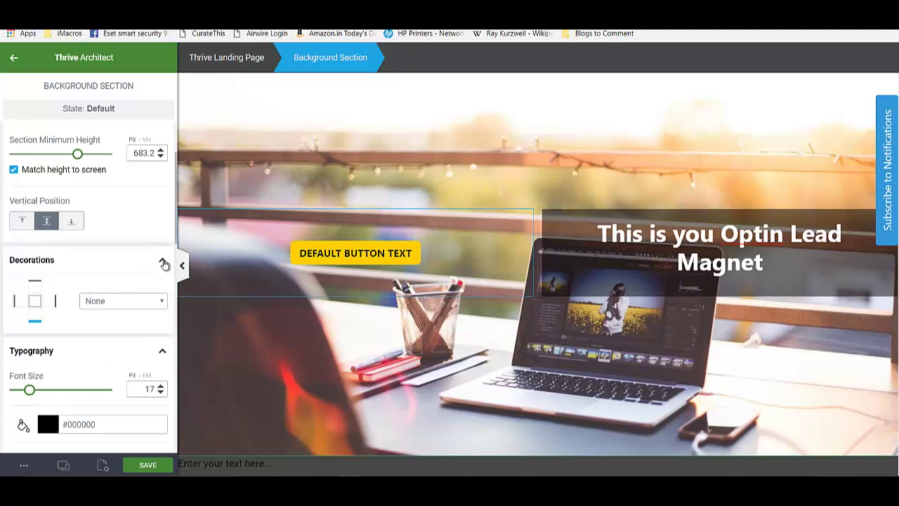
click(164, 264)
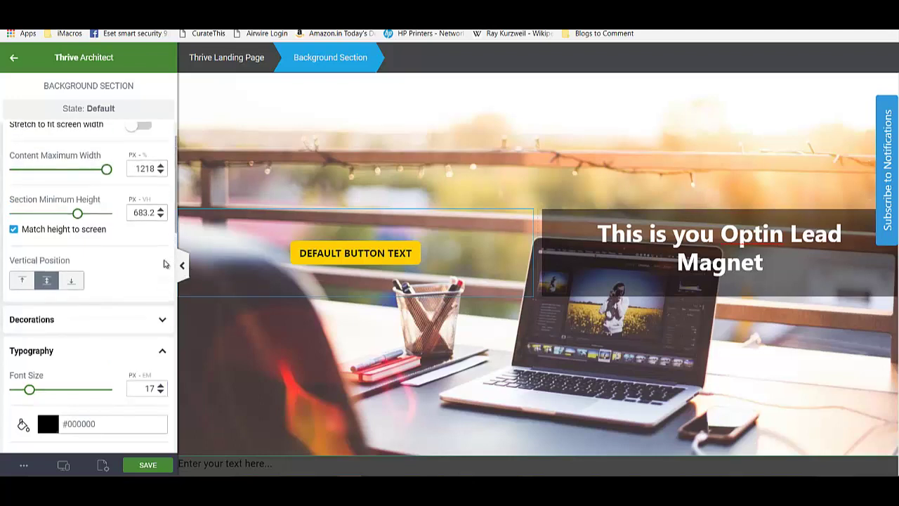
click(162, 353)
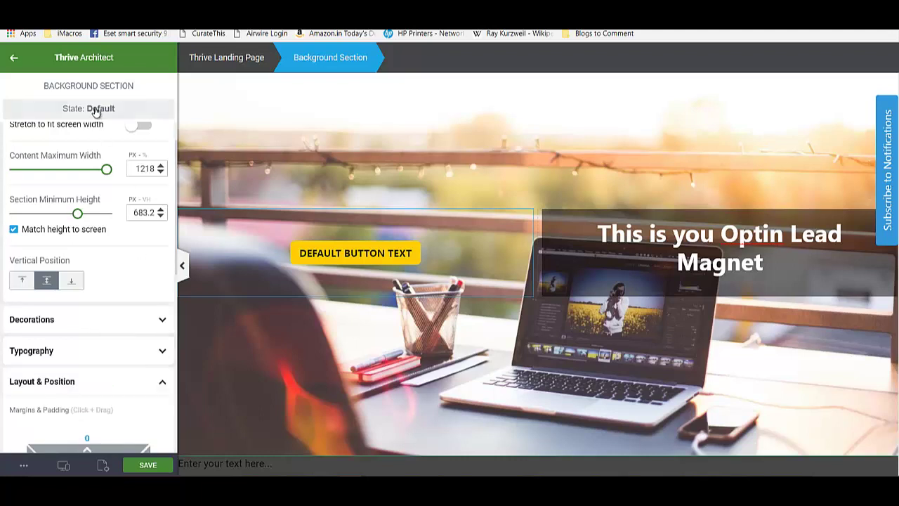
Set the yellow button's color for the Hover state to black, rgb(0, 0, 0)
click(302, 258)
click(297, 262)
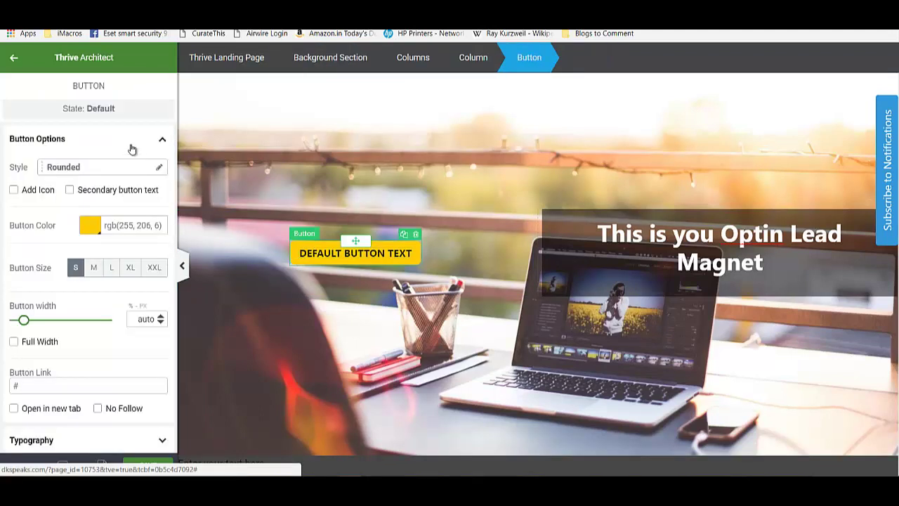
click(98, 110)
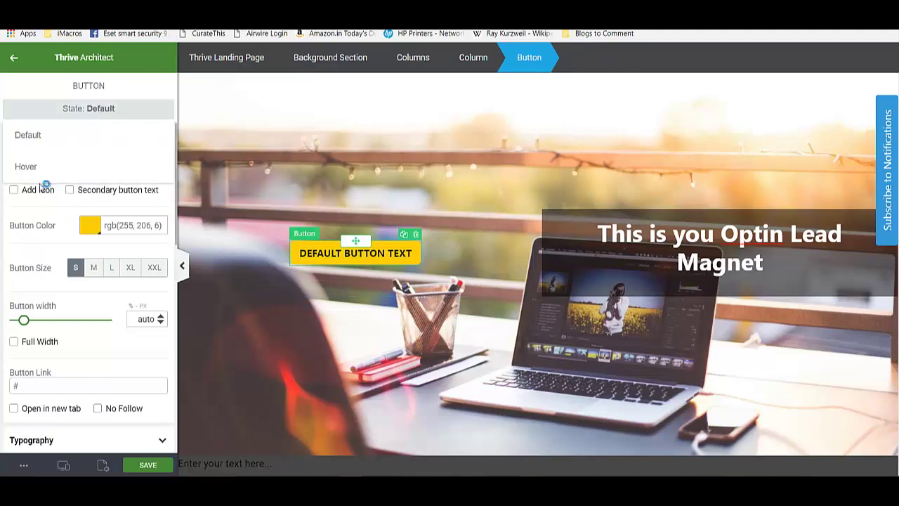
click(35, 168)
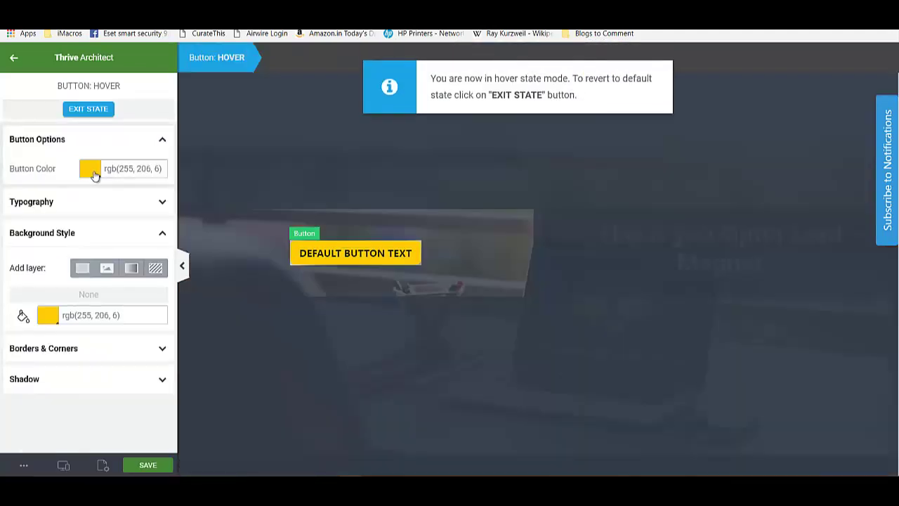
click(91, 172)
click(45, 295)
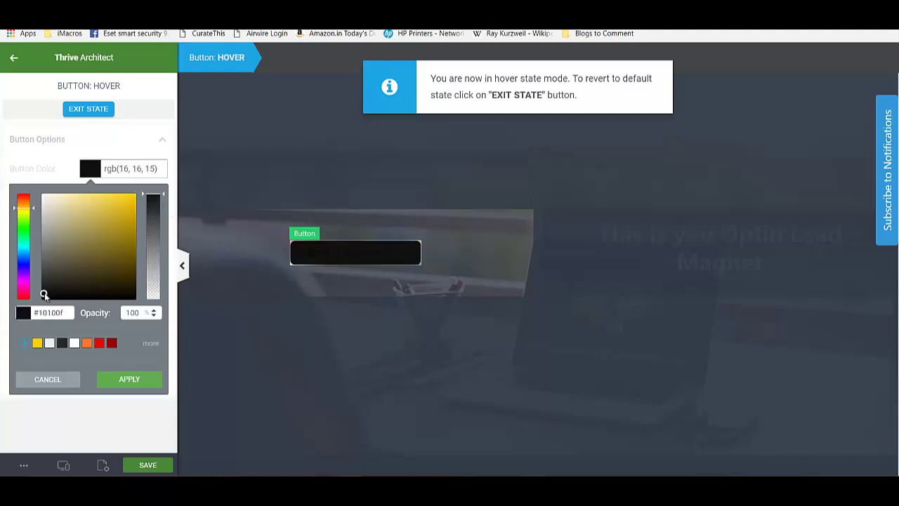
click(43, 300)
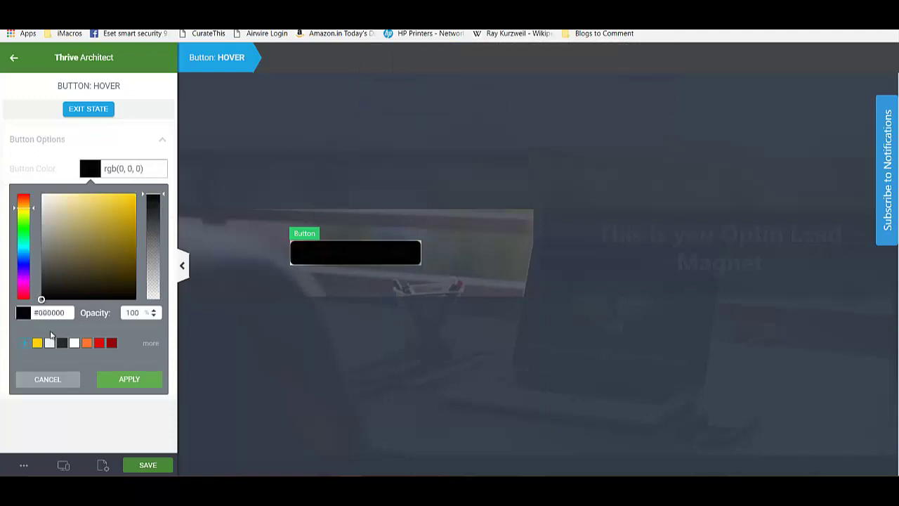
click(134, 384)
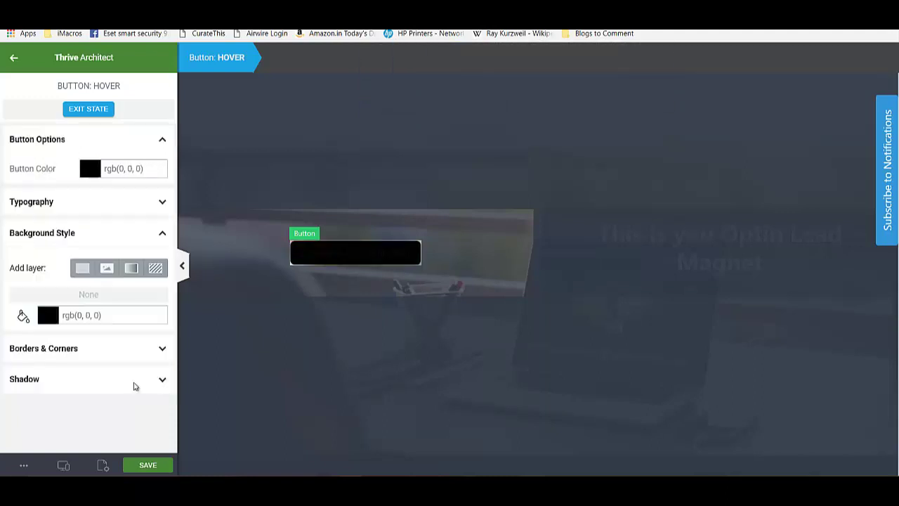
Set the button's hover text color to white, rgba(255, 255, 255, 0.87), save the page and exit the hover state
click(68, 203)
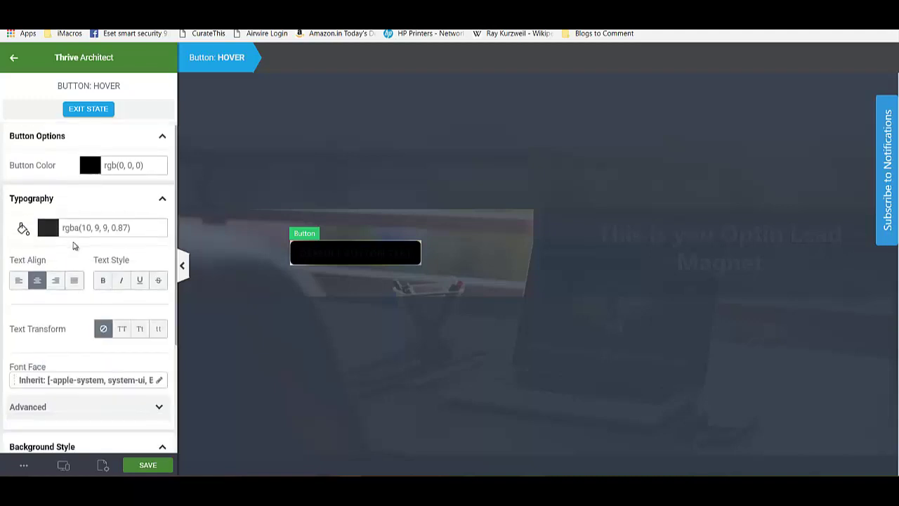
click(49, 231)
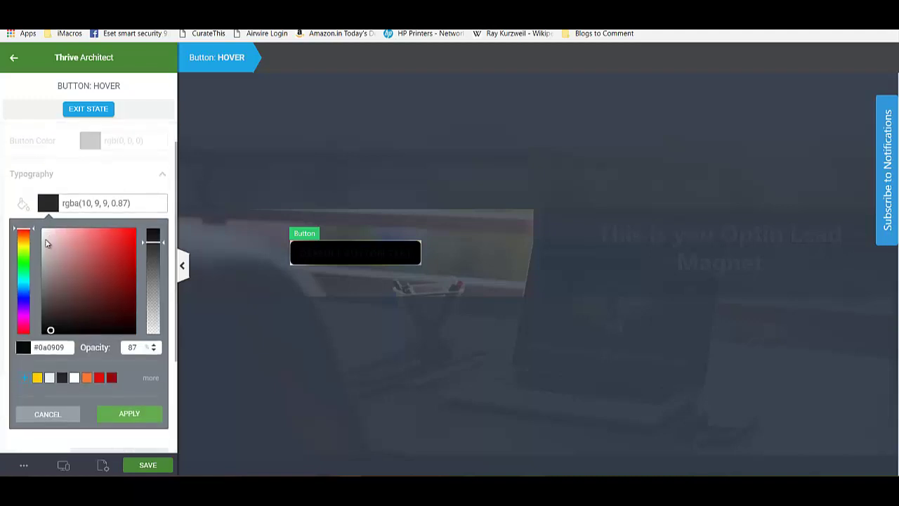
drag(47, 243, 31, 219)
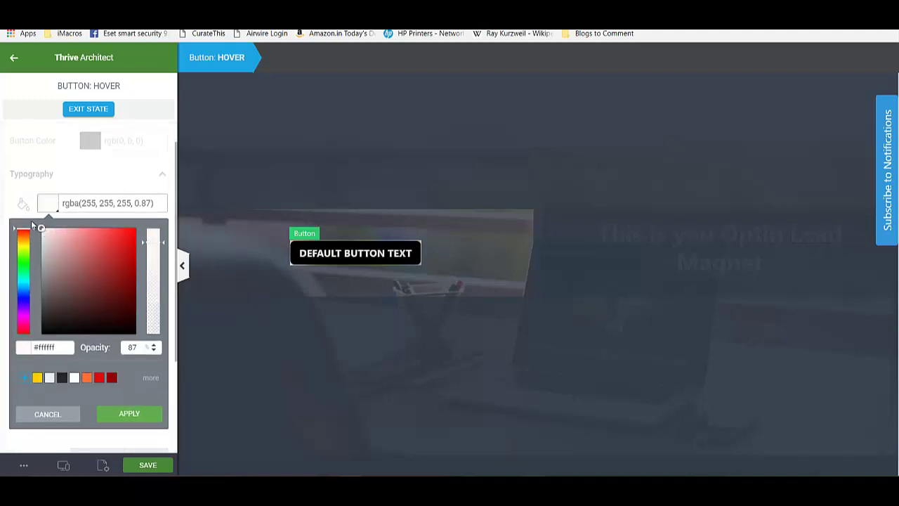
click(128, 415)
click(146, 466)
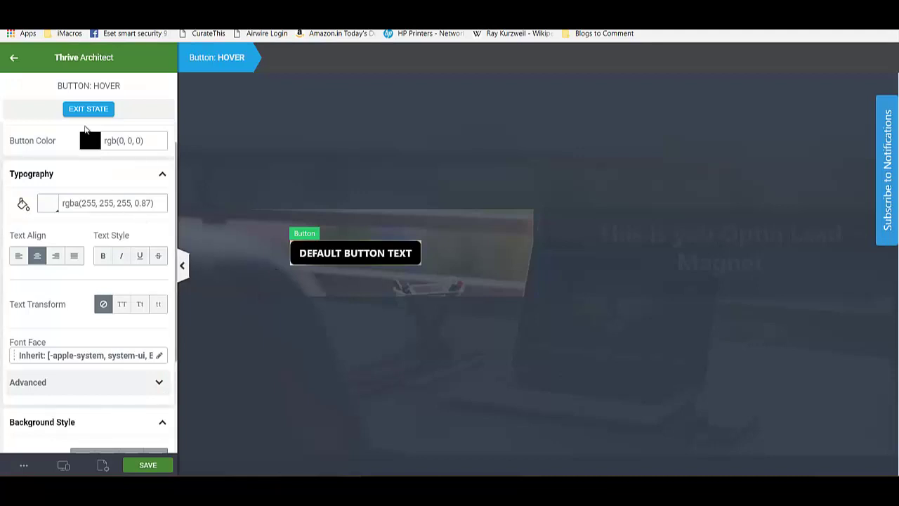
click(78, 110)
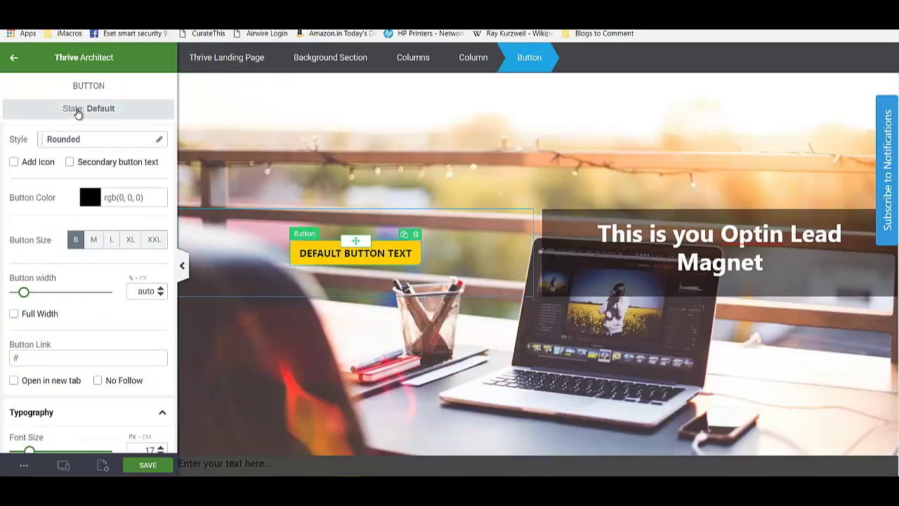
Place a Countdown element in the image section, above the columns with the button and heading
click(14, 59)
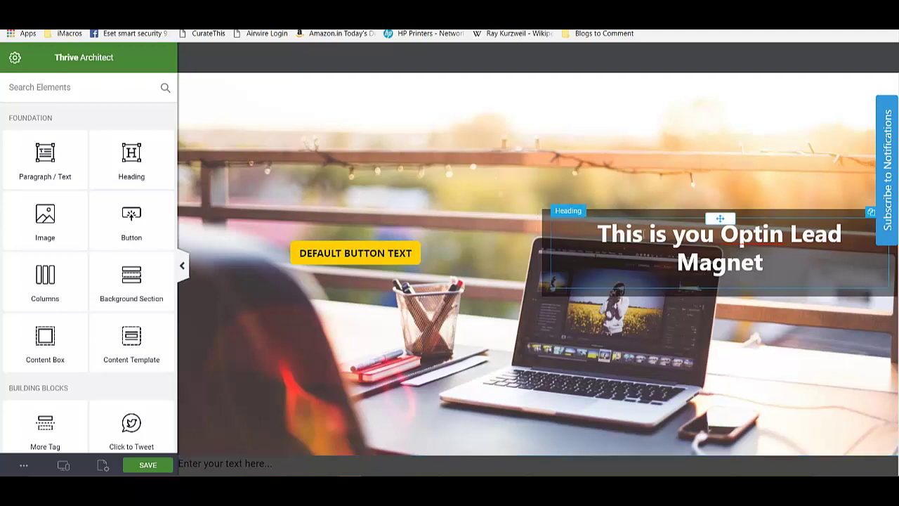
click(642, 233)
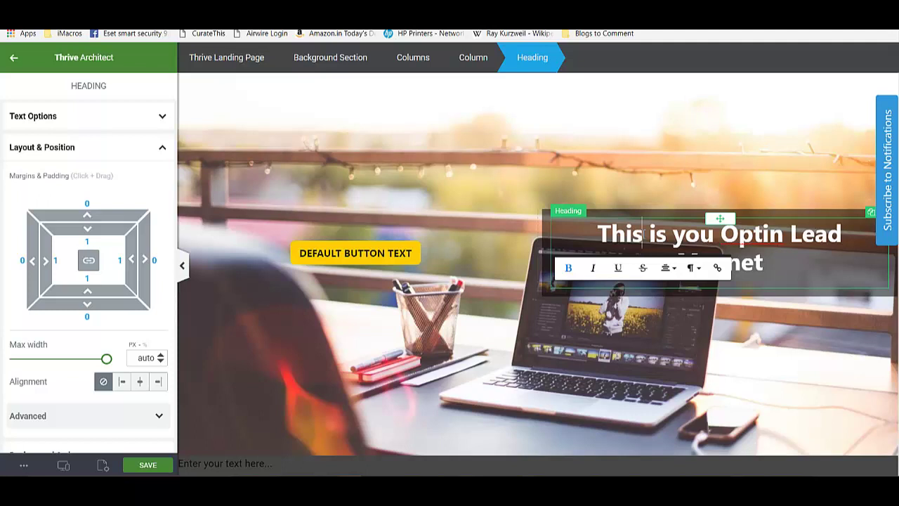
click(14, 59)
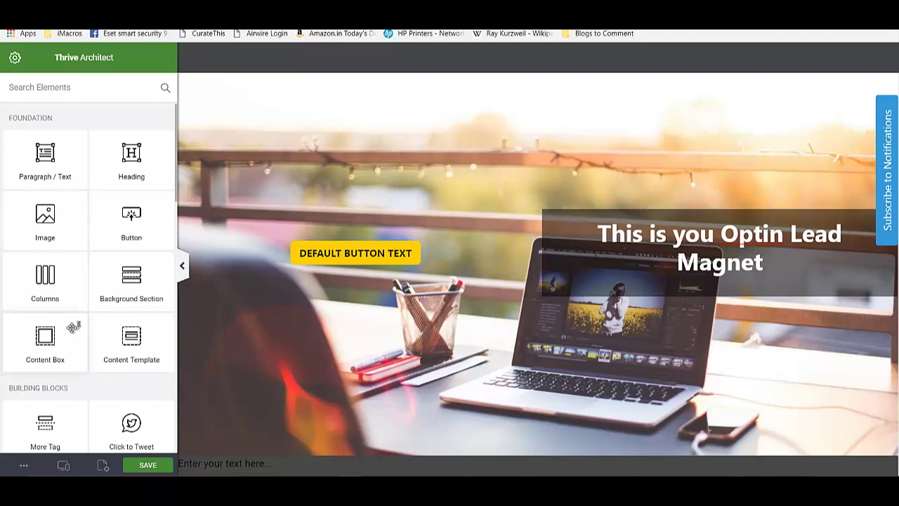
scroll(73, 328, down, 3)
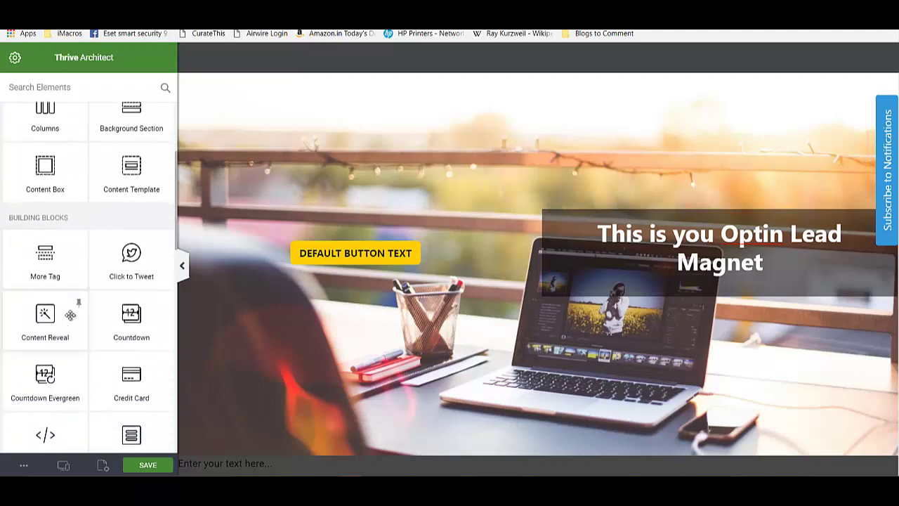
scroll(70, 314, down, 2)
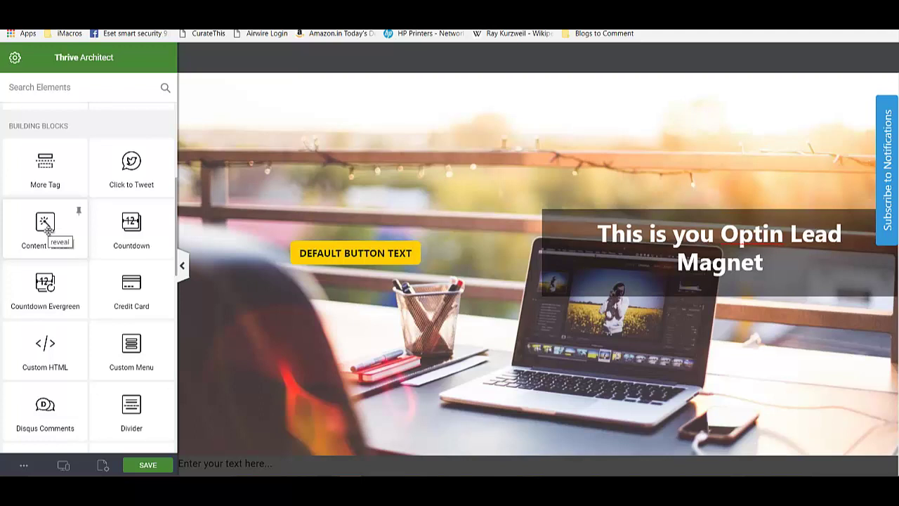
drag(132, 223, 565, 207)
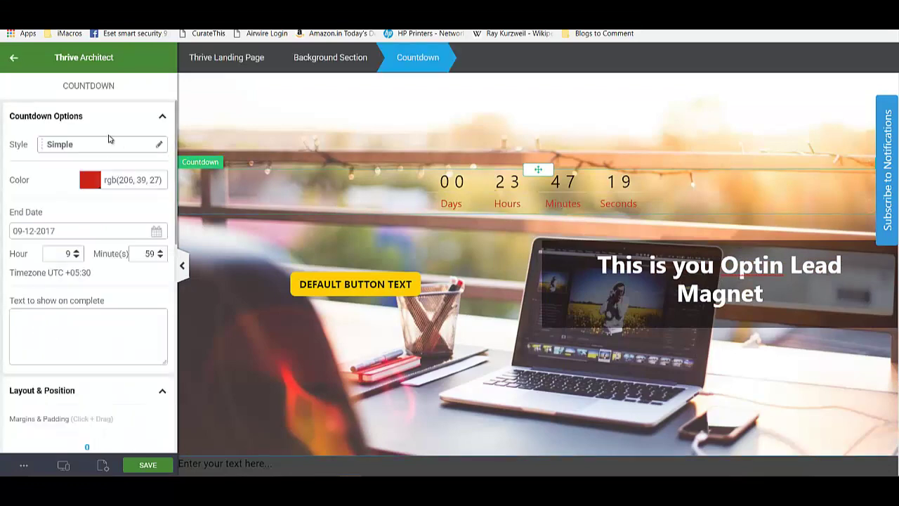
Preview the Rounded and Squared styles on the countdown and cancel the style change
click(105, 149)
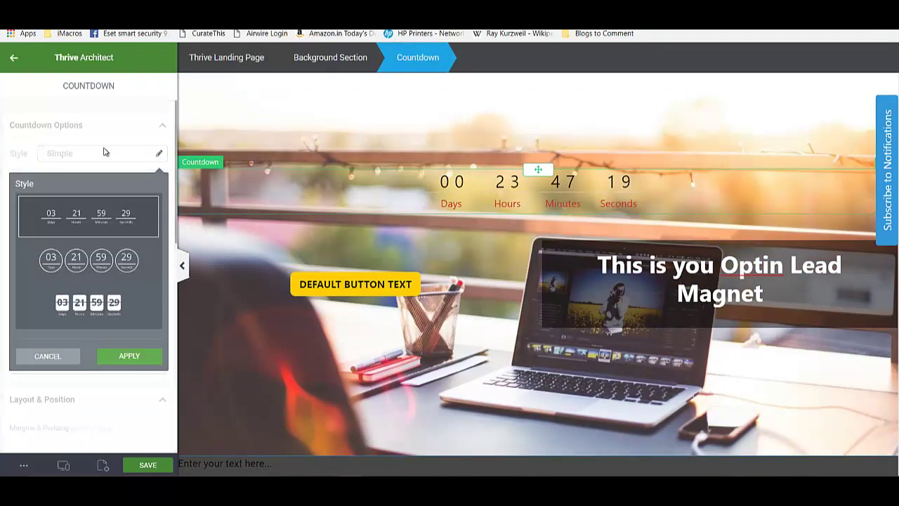
click(99, 260)
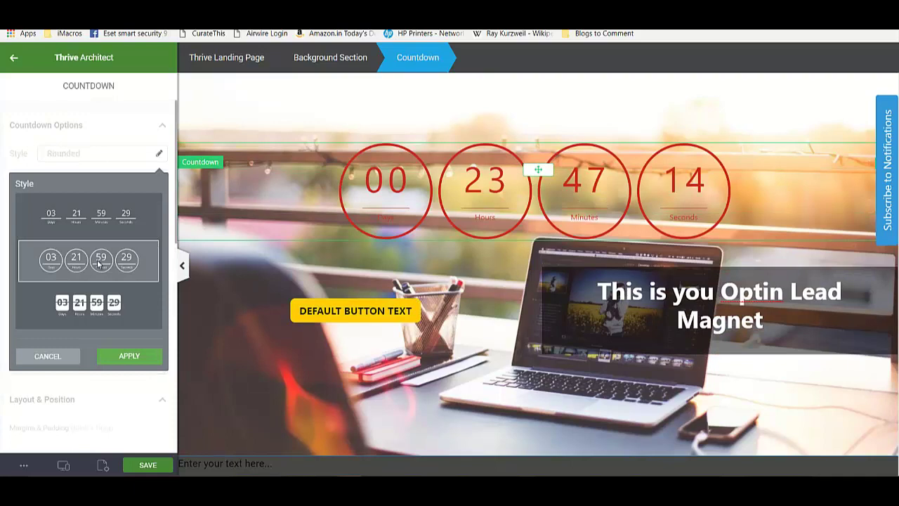
click(98, 300)
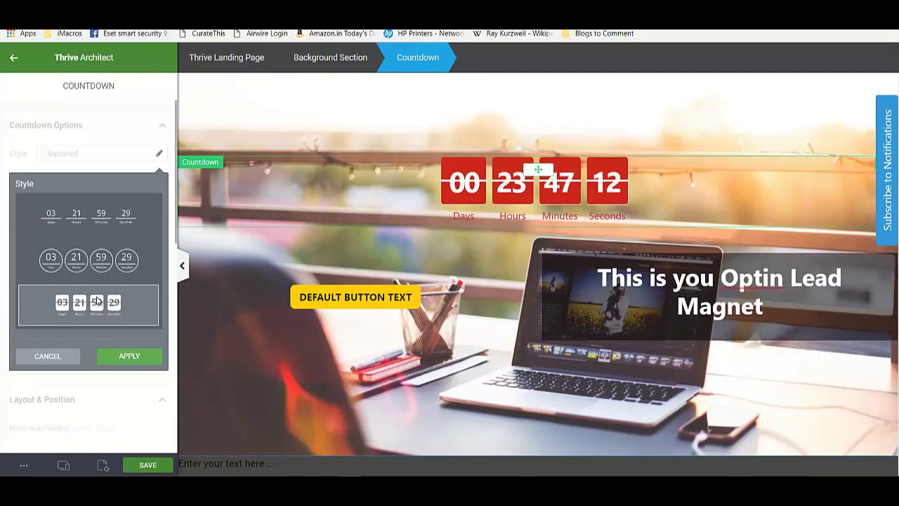
click(52, 356)
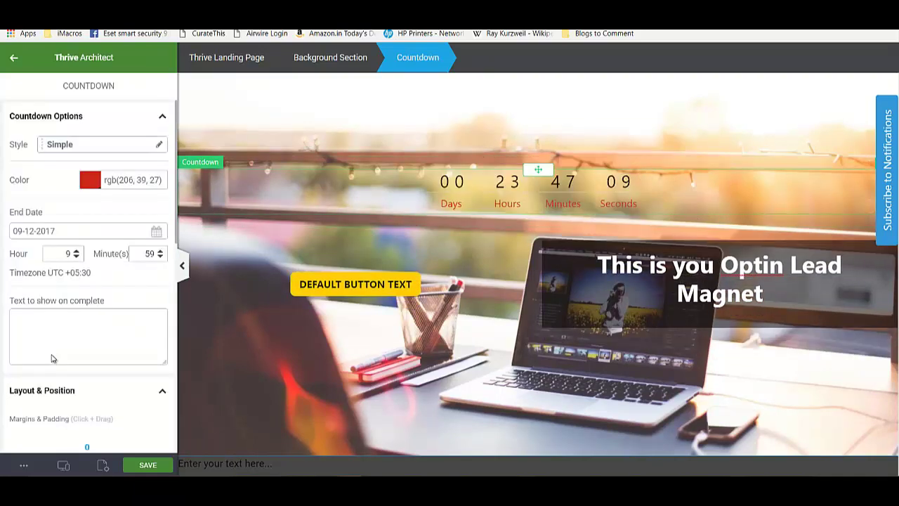
Place an Icon element below the image section, under the placeholder text
click(14, 60)
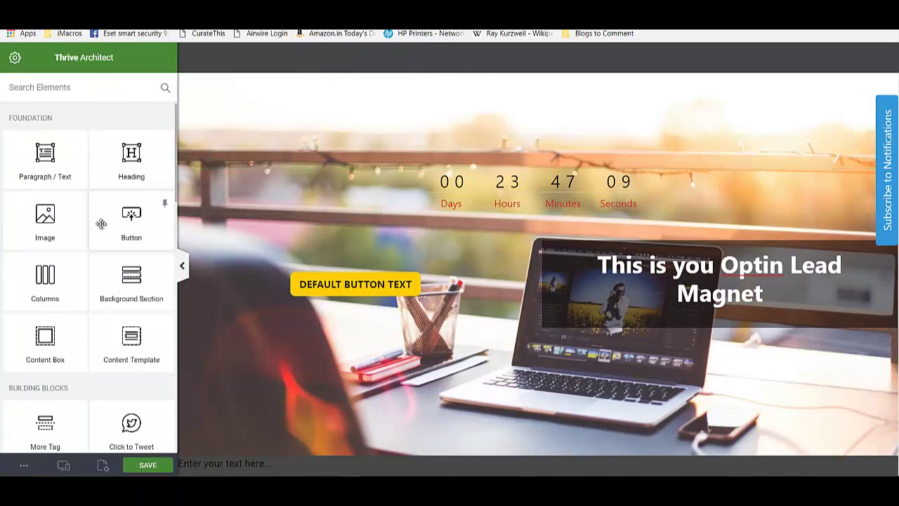
scroll(100, 302, down, 3)
scroll(99, 300, down, 5)
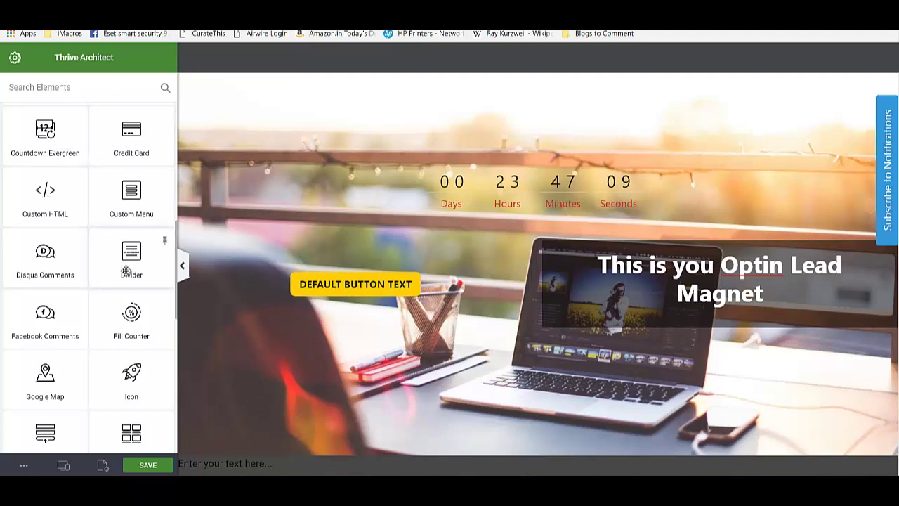
scroll(148, 232, down, 2)
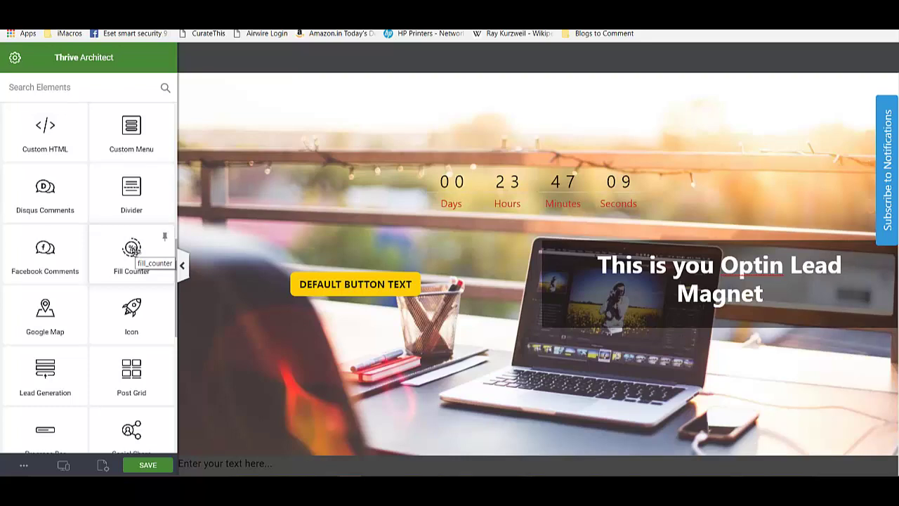
scroll(133, 252, down, 1)
click(131, 281)
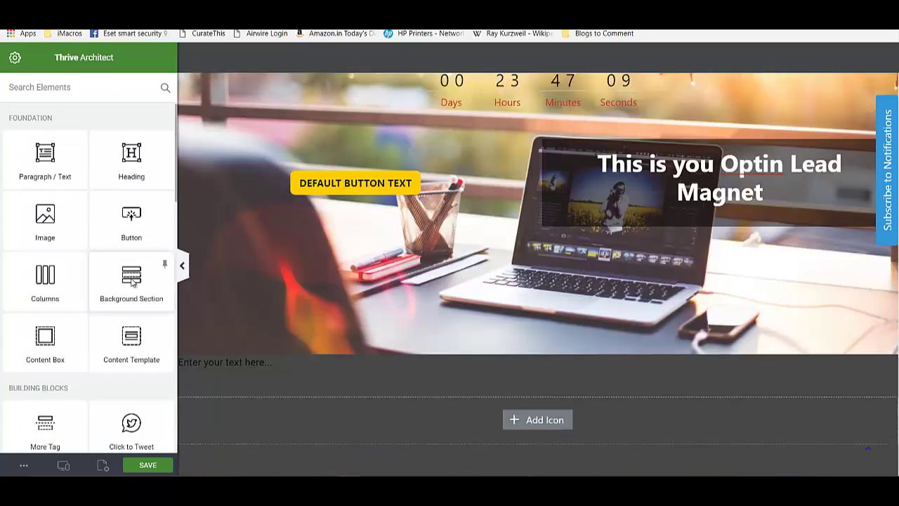
Choose the github-square icon from the icon library for the new Icon element
click(538, 420)
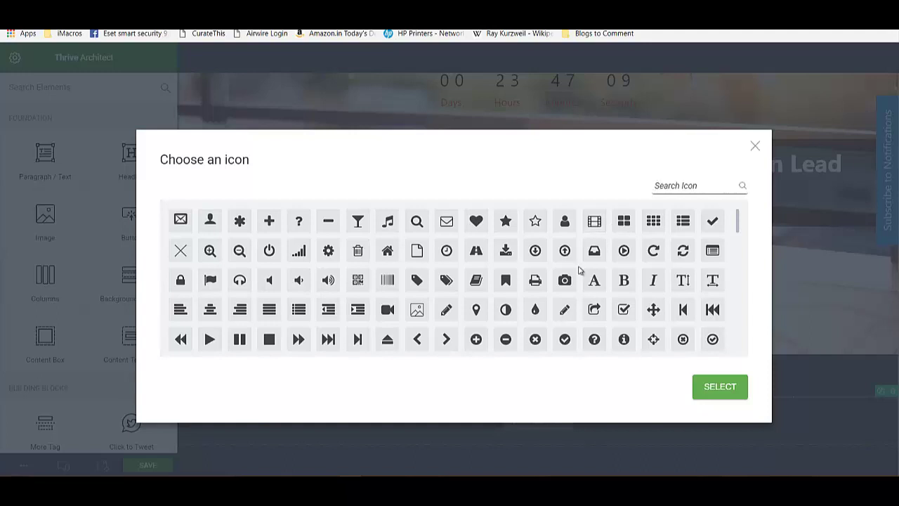
scroll(579, 271, down, 2)
scroll(579, 270, down, 4)
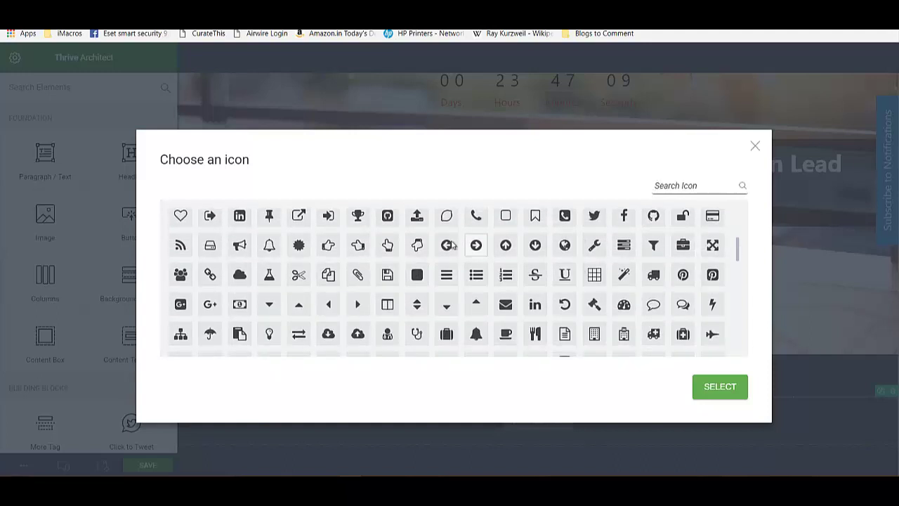
click(390, 219)
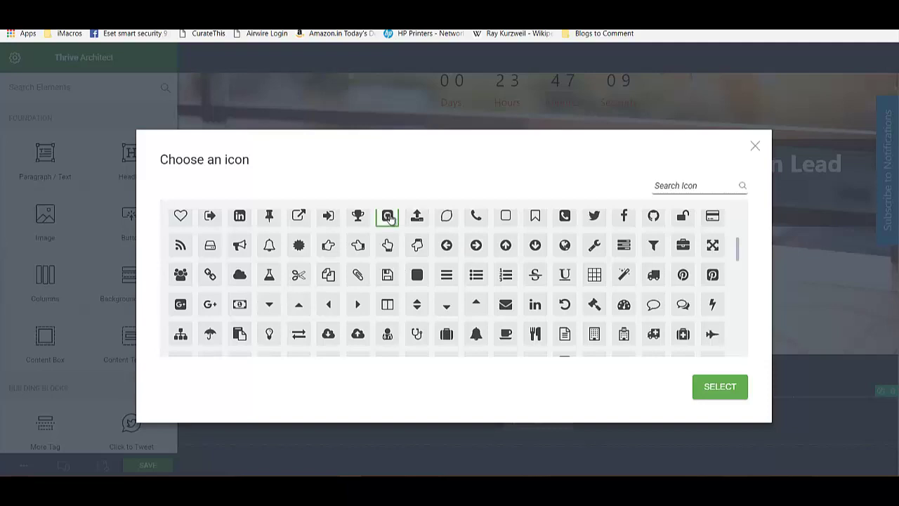
click(718, 388)
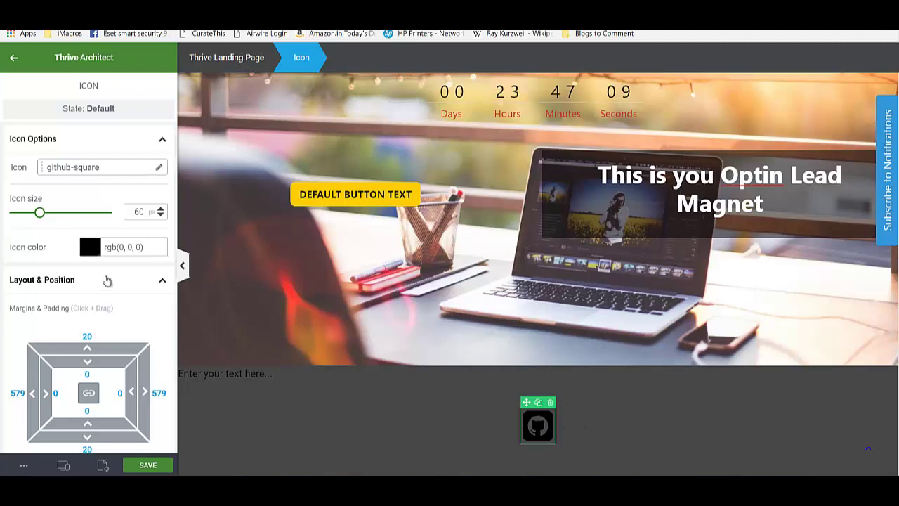
Set the GitHub icon's color to red, rgb(255, 22, 22)
click(82, 247)
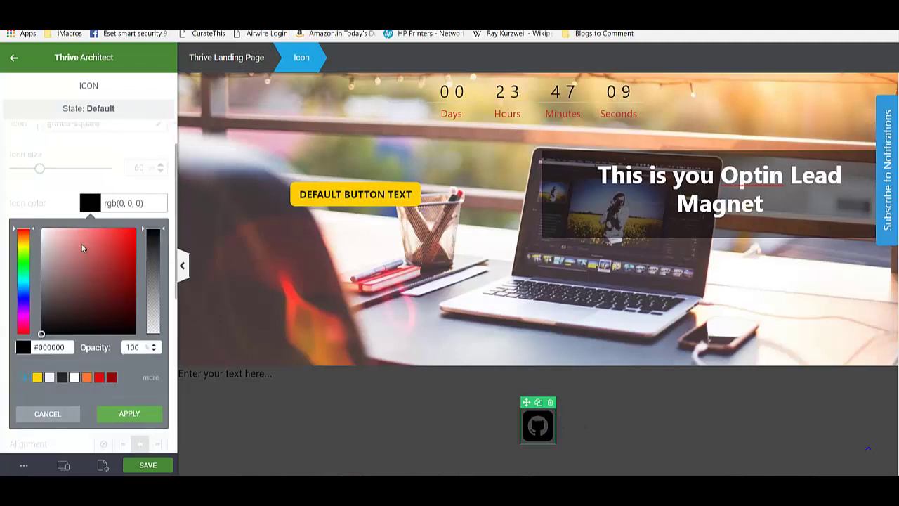
click(126, 243)
mouse_move(127, 246)
mouse_down()
mouse_move(136, 241)
mouse_move(128, 229)
mouse_up()
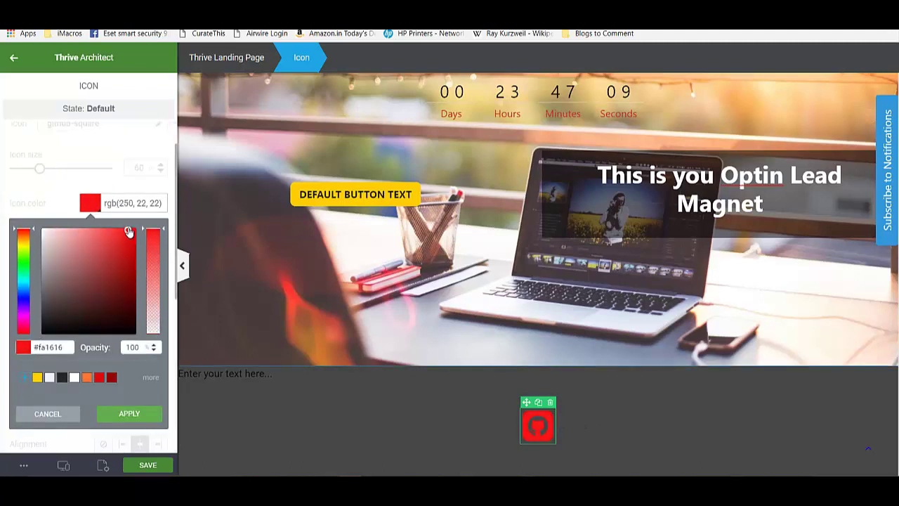
click(130, 416)
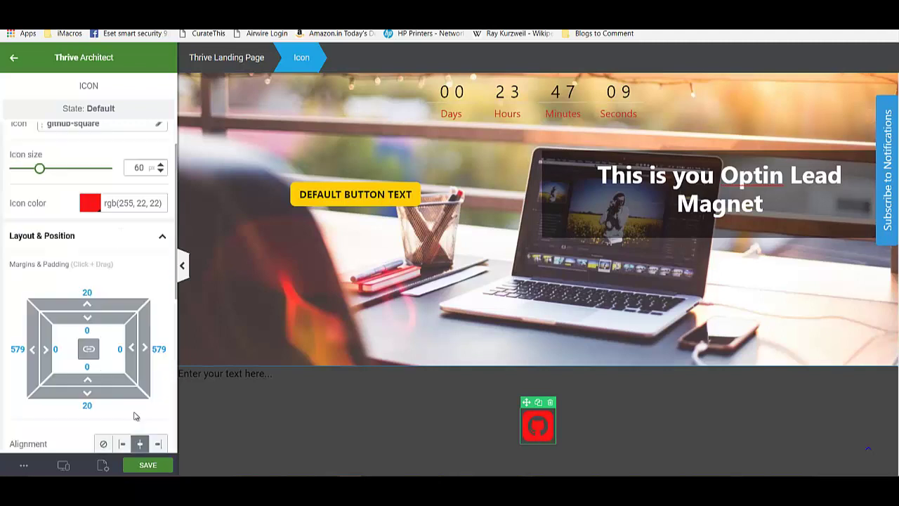
Insert a Post Grid element between the image section and the placeholder text, using its default grid options
click(14, 62)
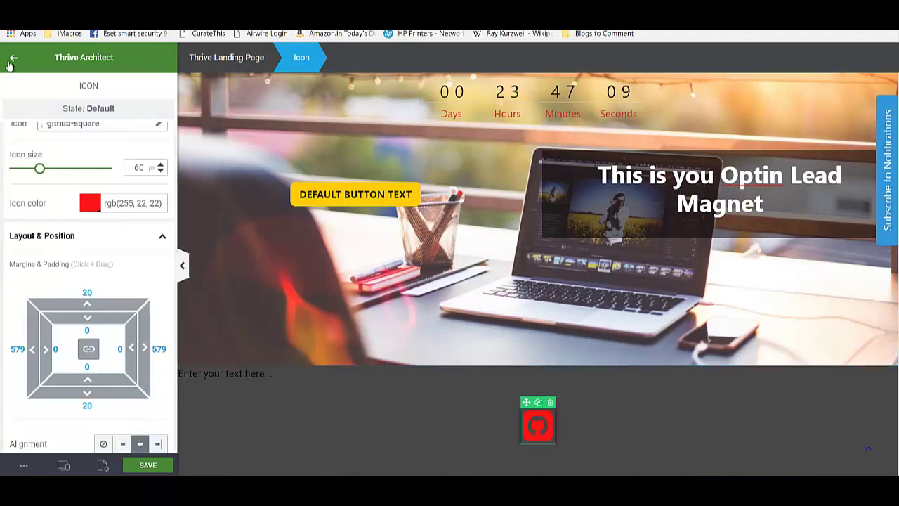
scroll(68, 246, down, 8)
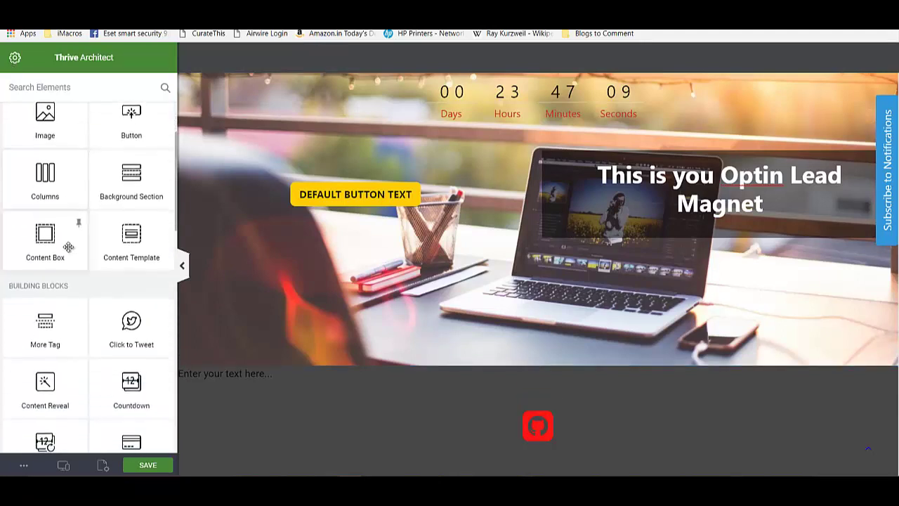
scroll(69, 247, down, 1)
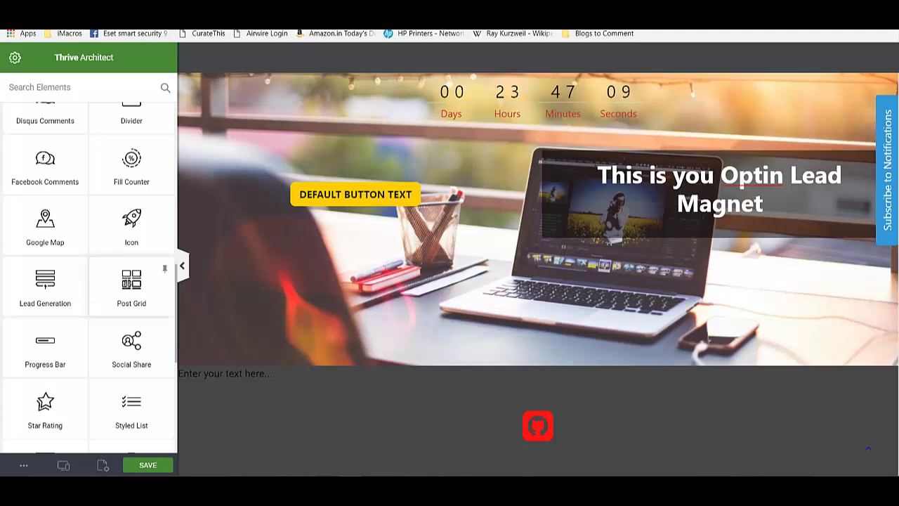
drag(152, 295, 384, 369)
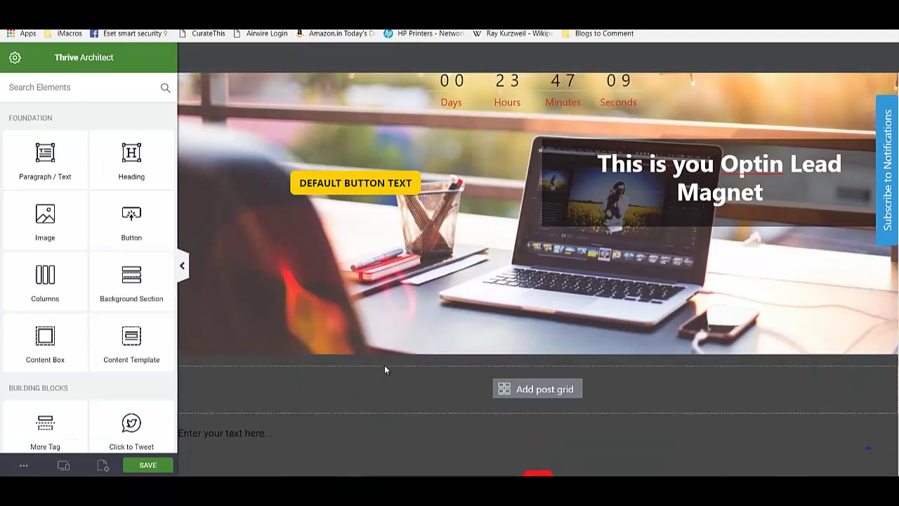
click(527, 386)
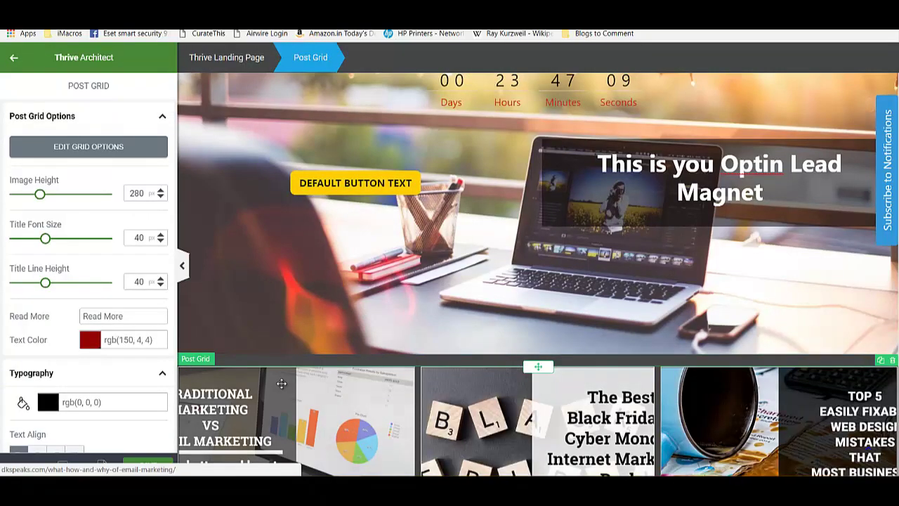
Reduce the post grid's image height to 162 px and its title font size to 22 px
scroll(281, 383, down, 1)
scroll(281, 383, down, 3)
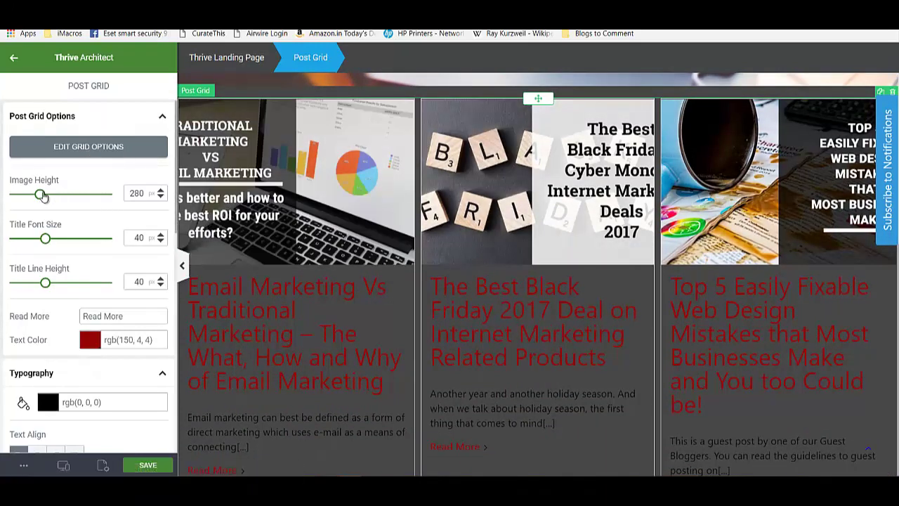
mouse_move(40, 194)
mouse_down()
mouse_move(26, 194)
mouse_move(30, 202)
mouse_up()
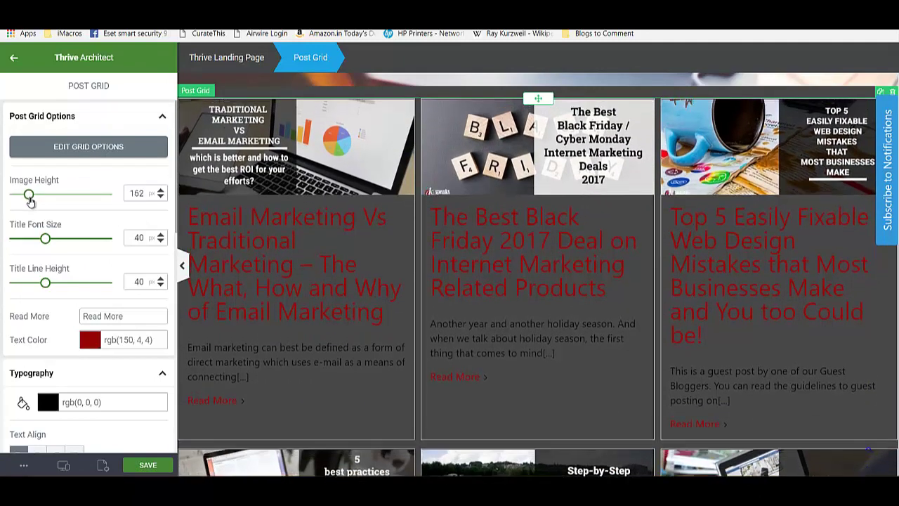
drag(45, 239, 28, 241)
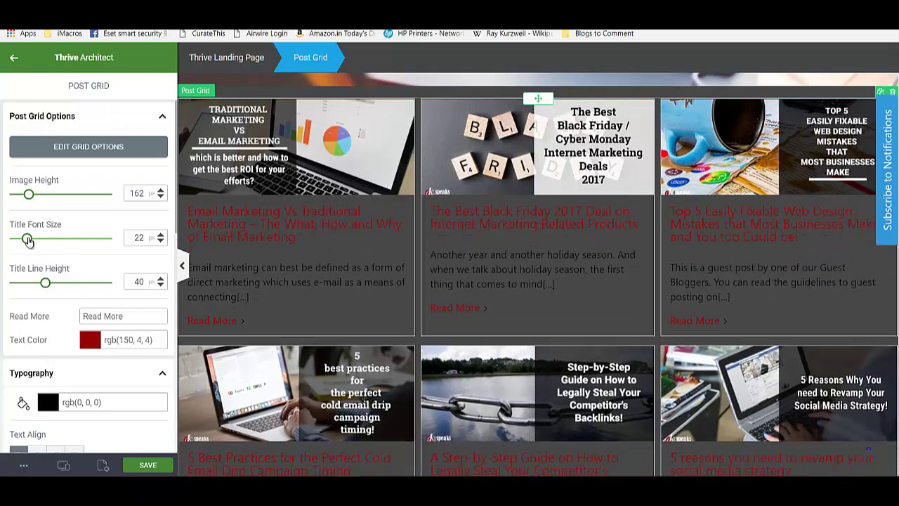
Set the post grid's Text Color option to white, #ffffff
click(91, 340)
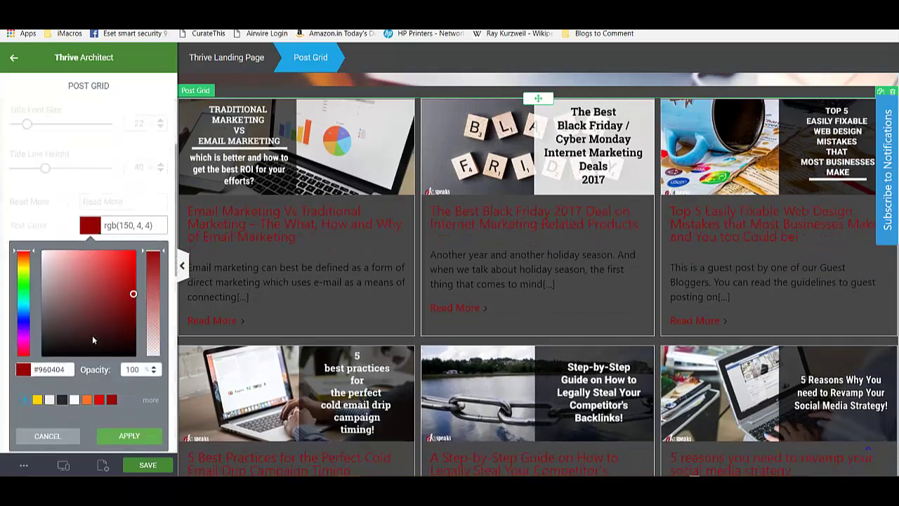
drag(50, 266, 35, 242)
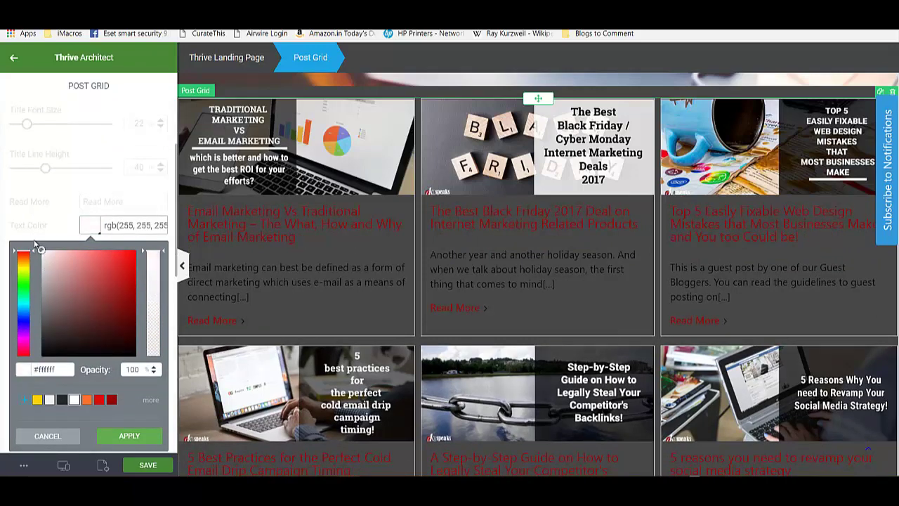
click(118, 442)
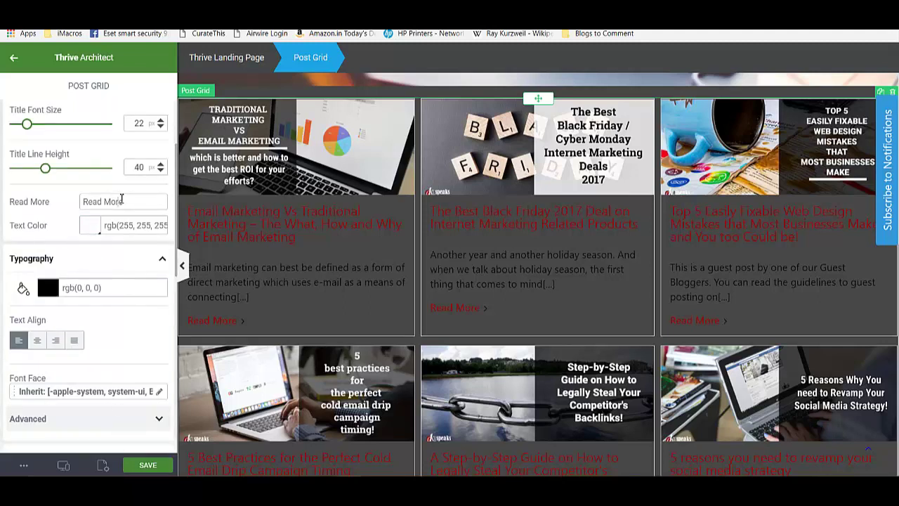
Set the post grid's padding to 15 on all four sides
scroll(105, 333, down, 1)
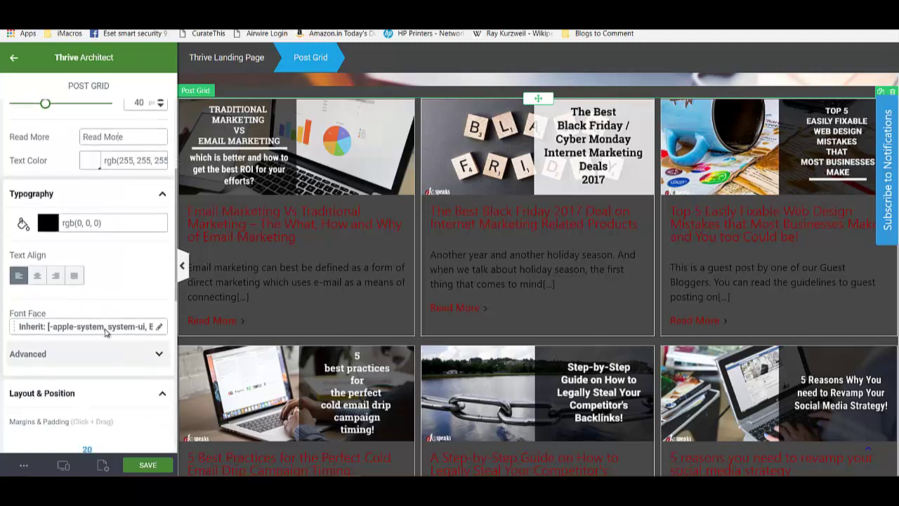
scroll(106, 332, down, 1)
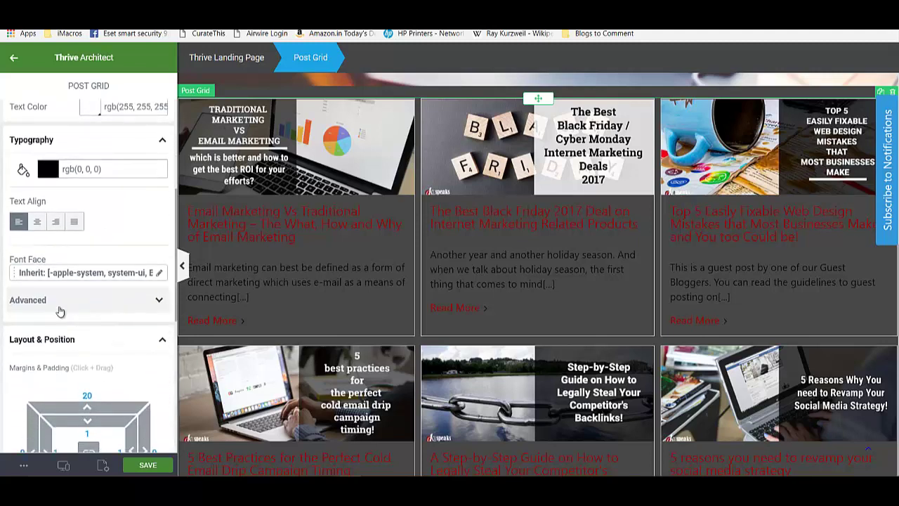
click(60, 300)
scroll(60, 311, down, 2)
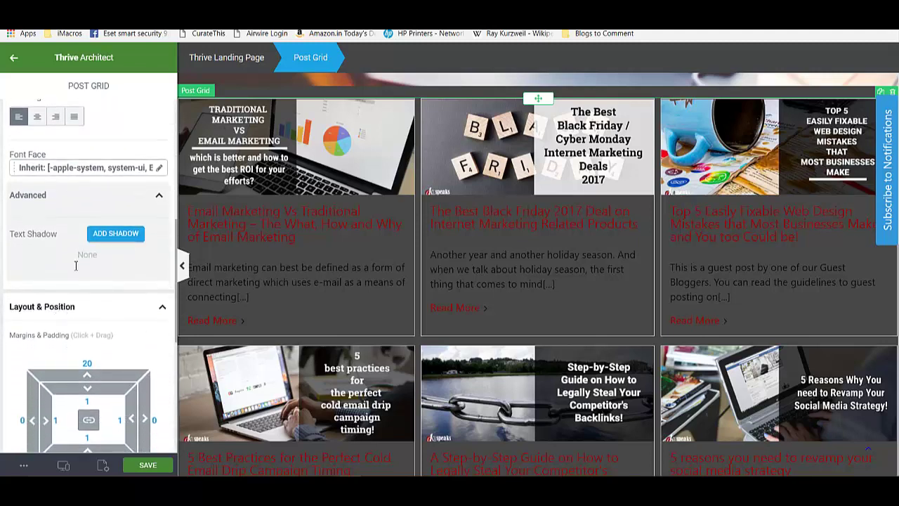
scroll(88, 253, down, 3)
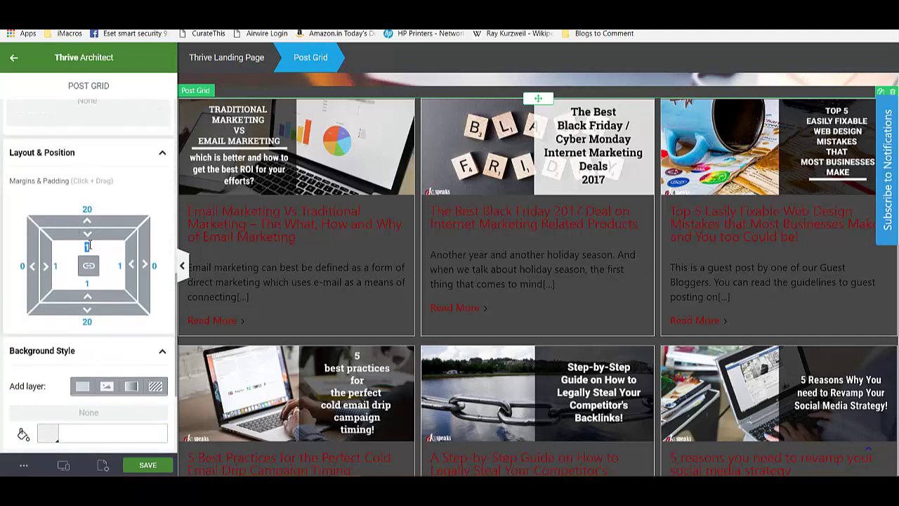
text(5)
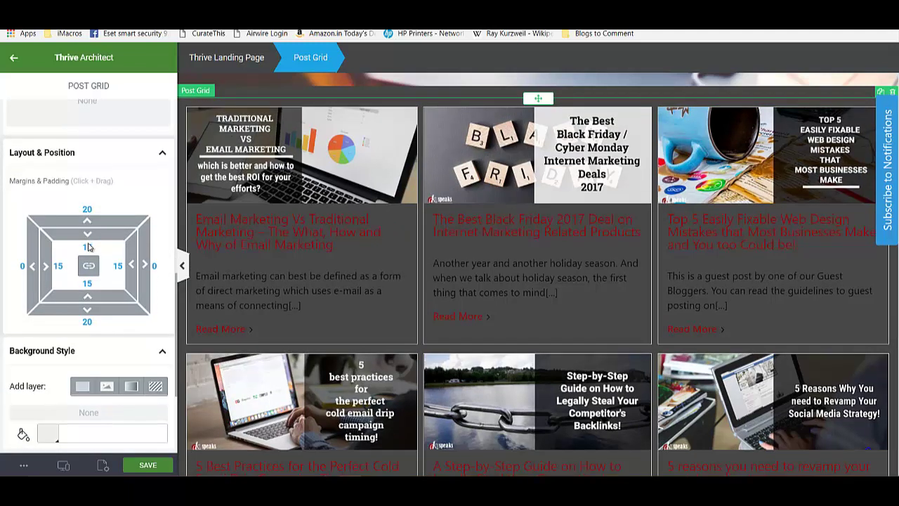
Set the post grid's background color to white, rgb(255, 255, 255)
scroll(98, 330, down, 2)
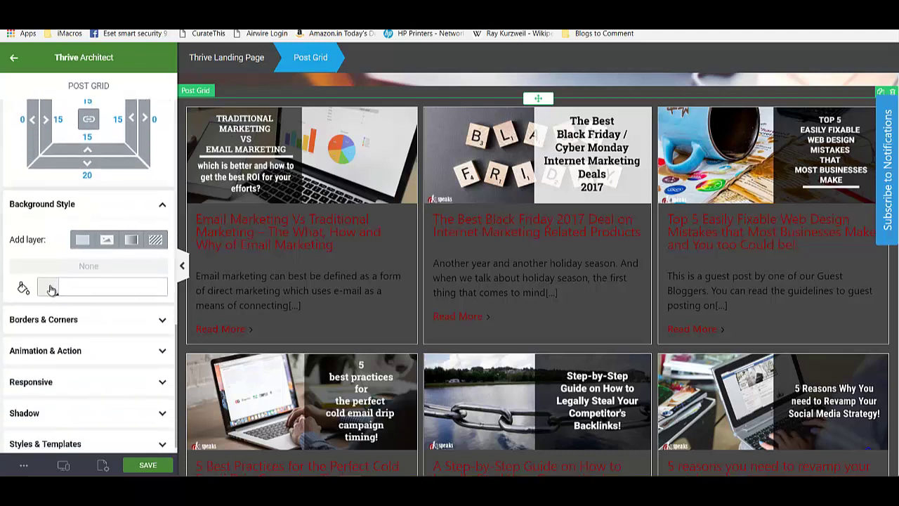
click(51, 289)
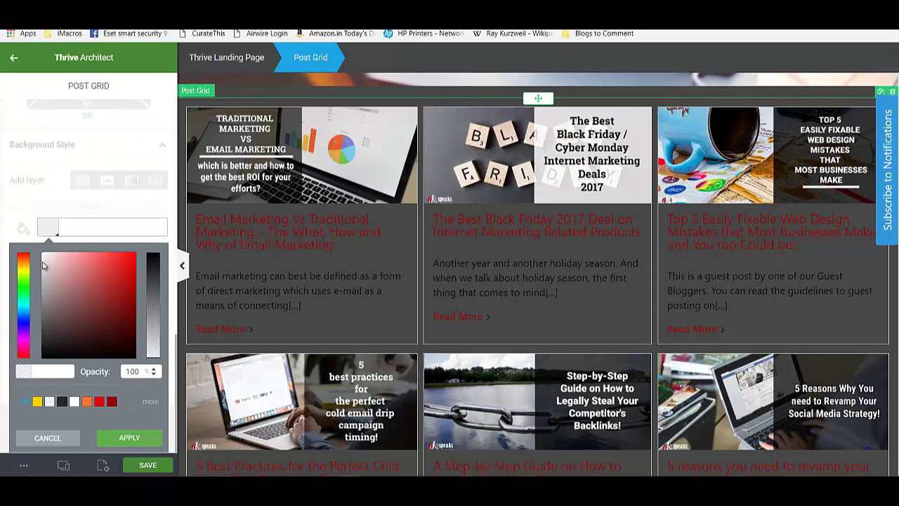
click(44, 265)
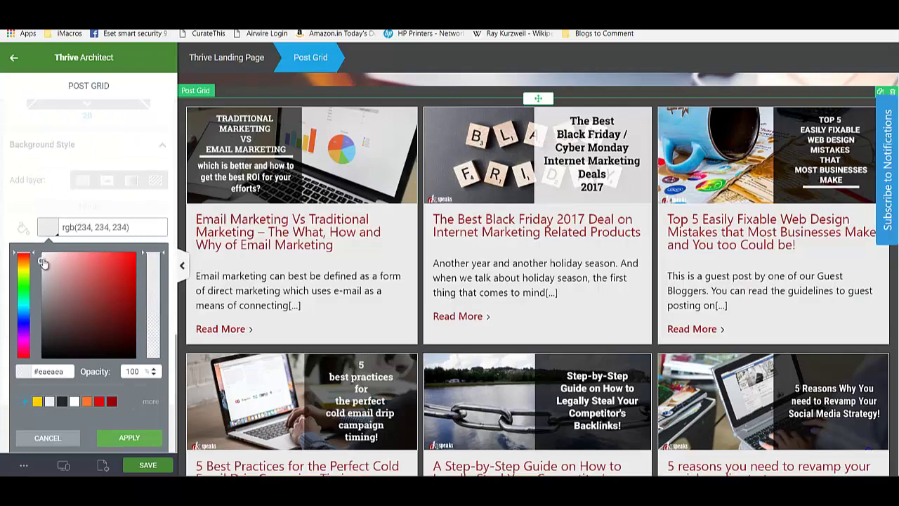
drag(40, 260, 24, 241)
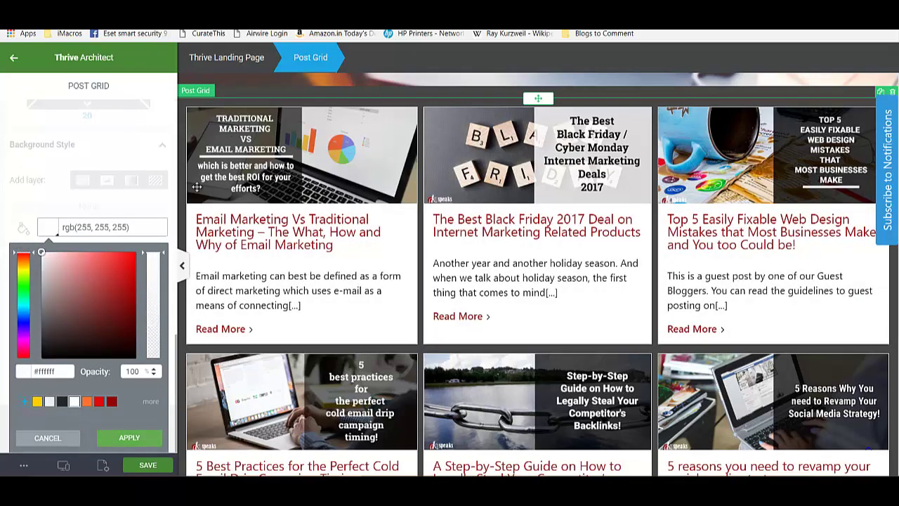
click(130, 438)
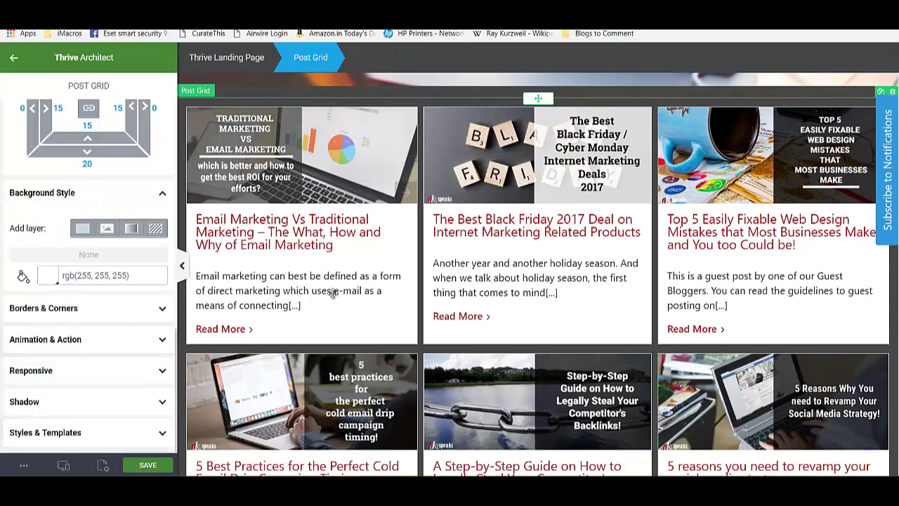
Save the landing page and review the live version from the countdown down to the post grid and icon
click(147, 465)
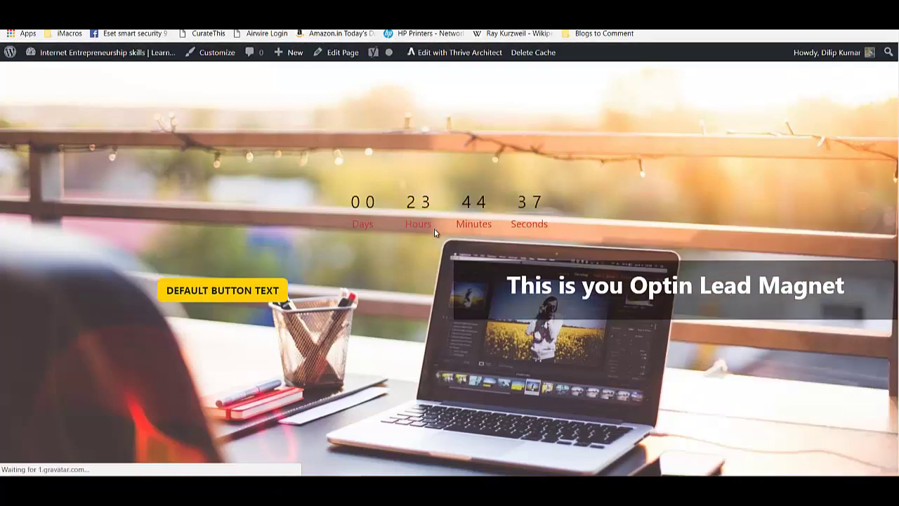
scroll(504, 125, down, 2)
scroll(504, 125, down, 5)
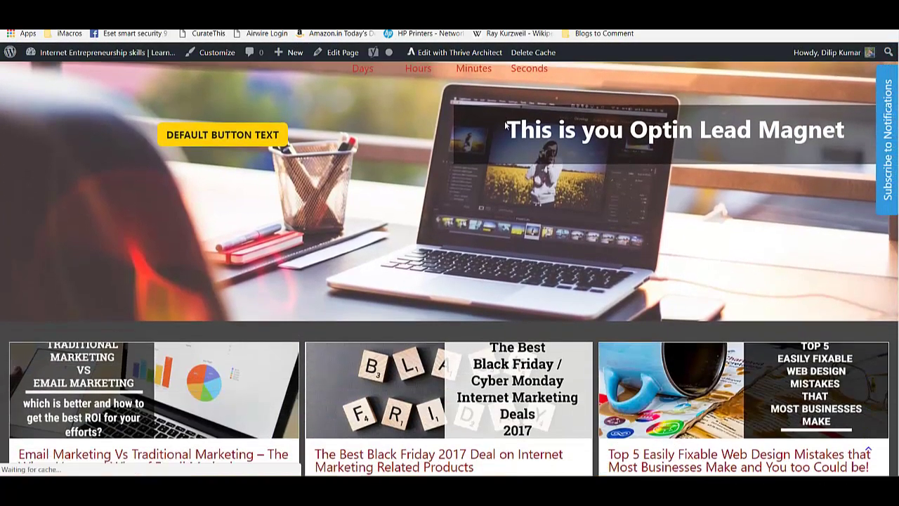
scroll(415, 229, down, 3)
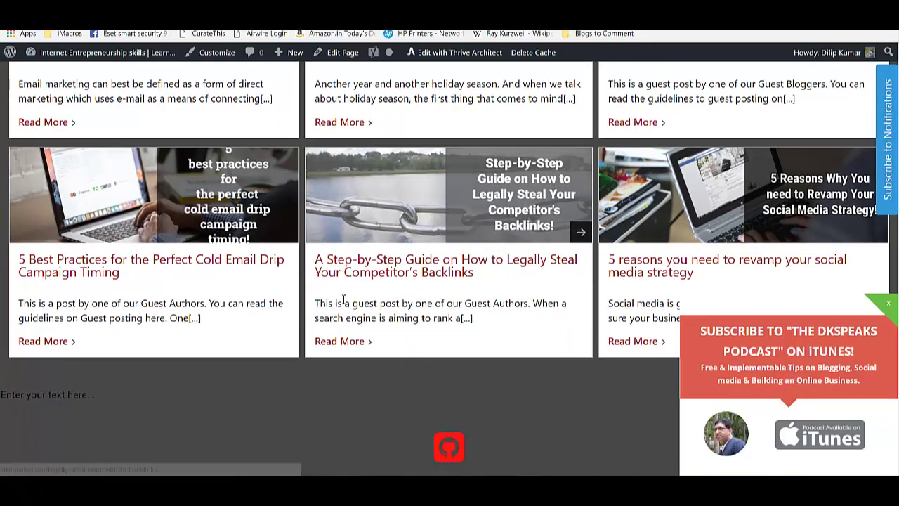
Return from the live page to the editor and examine the element library from Foundation through Building Blocks to Thrive Integrations
scroll(344, 299, up, 2)
scroll(344, 298, up, 5)
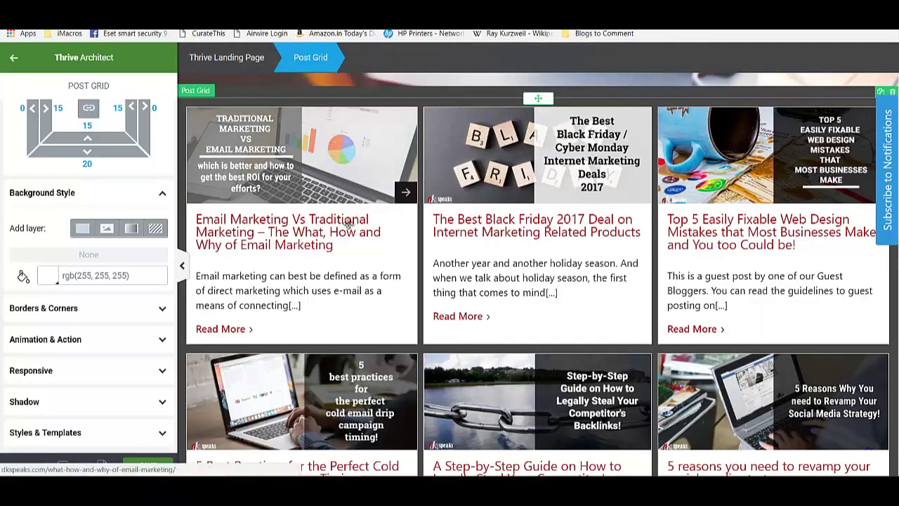
click(15, 61)
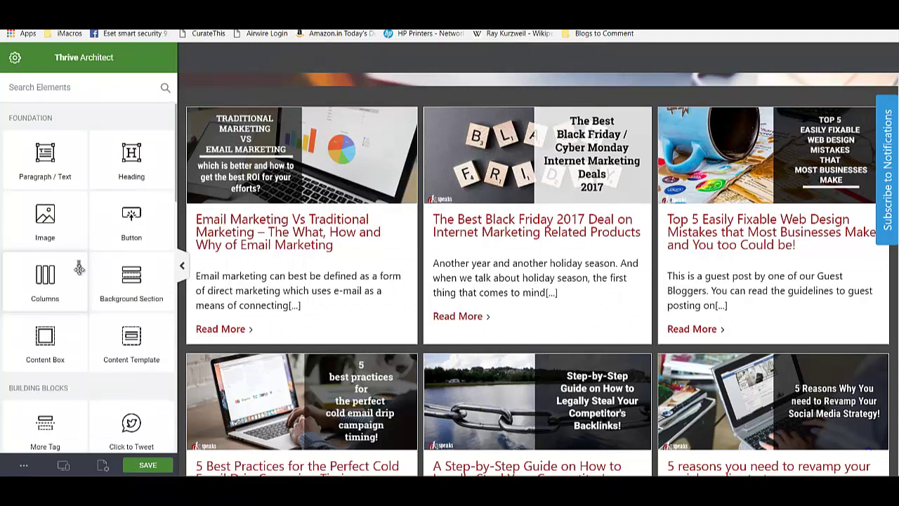
scroll(79, 269, down, 4)
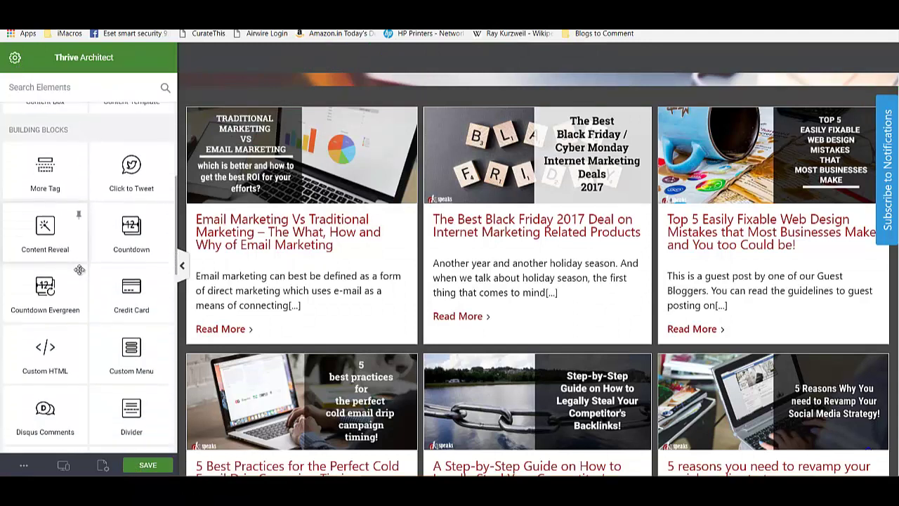
scroll(79, 269, down, 3)
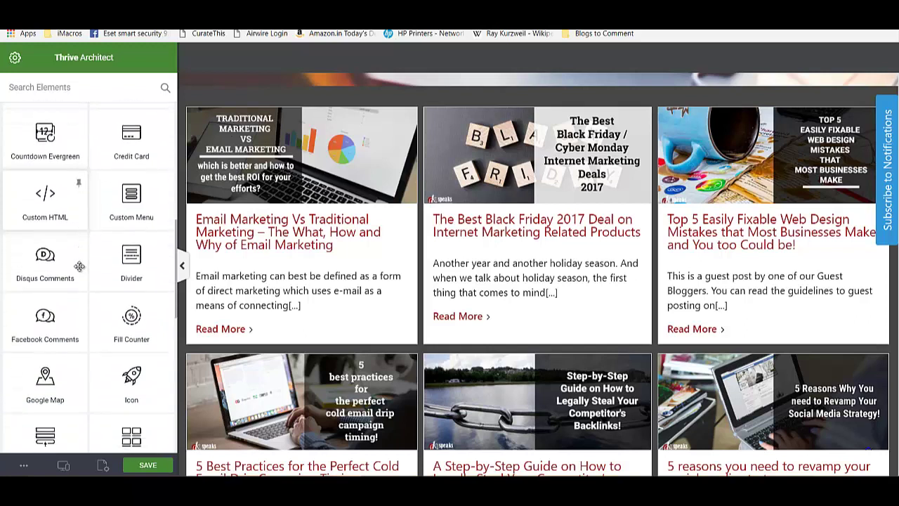
scroll(80, 267, down, 4)
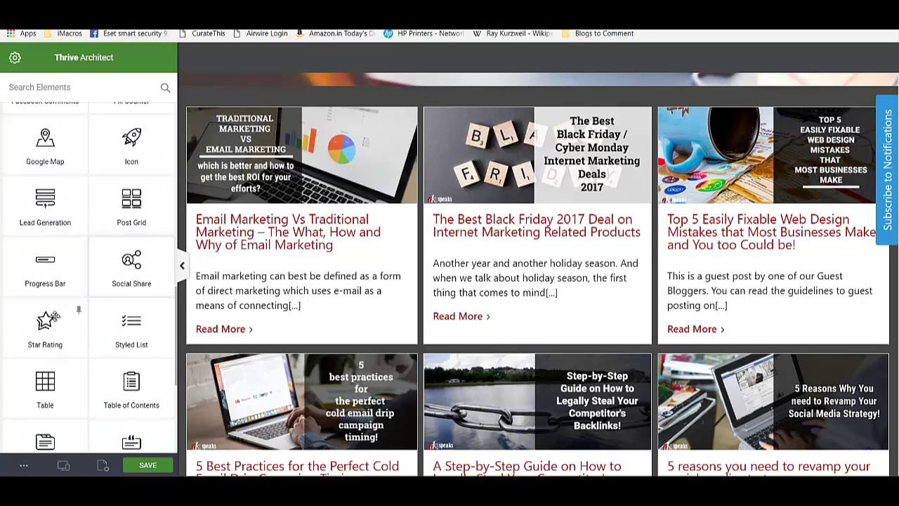
scroll(48, 319, down, 1)
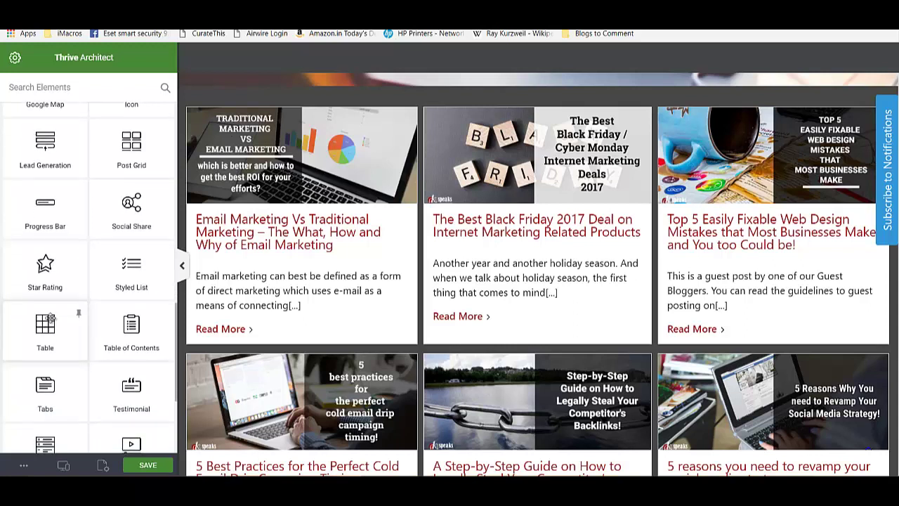
scroll(92, 309, down, 1)
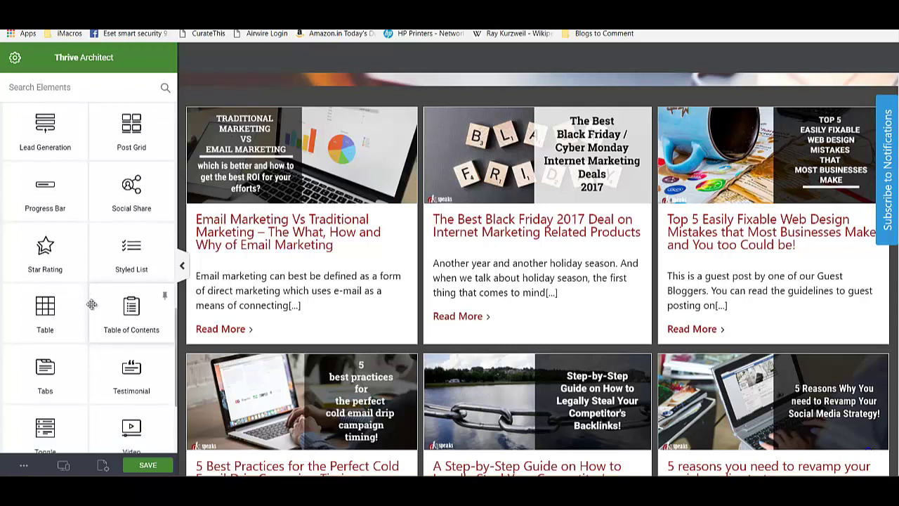
scroll(92, 304, down, 1)
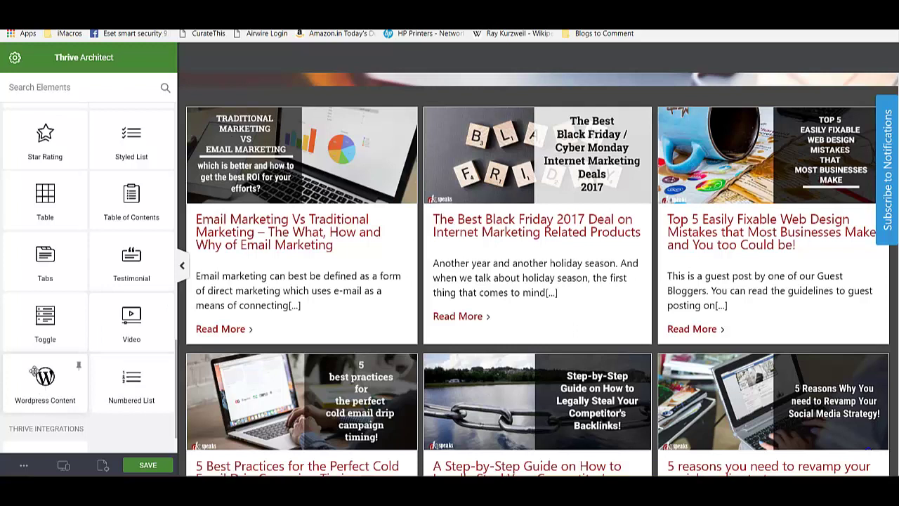
scroll(39, 388, down, 2)
Examine the conversion elements and page building blocks on the Thrive Architect product page, and return to the live landing page's opt-in section
scroll(34, 371, down, 1)
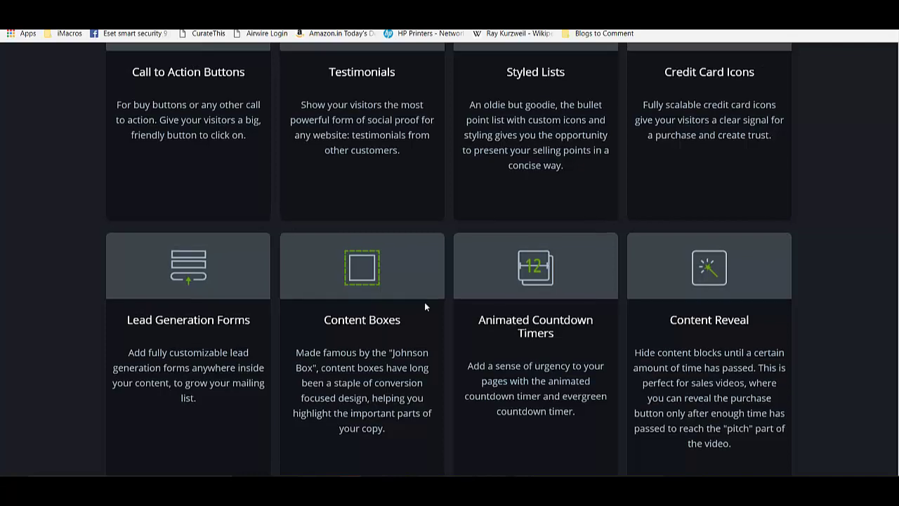
scroll(525, 169, up, 1)
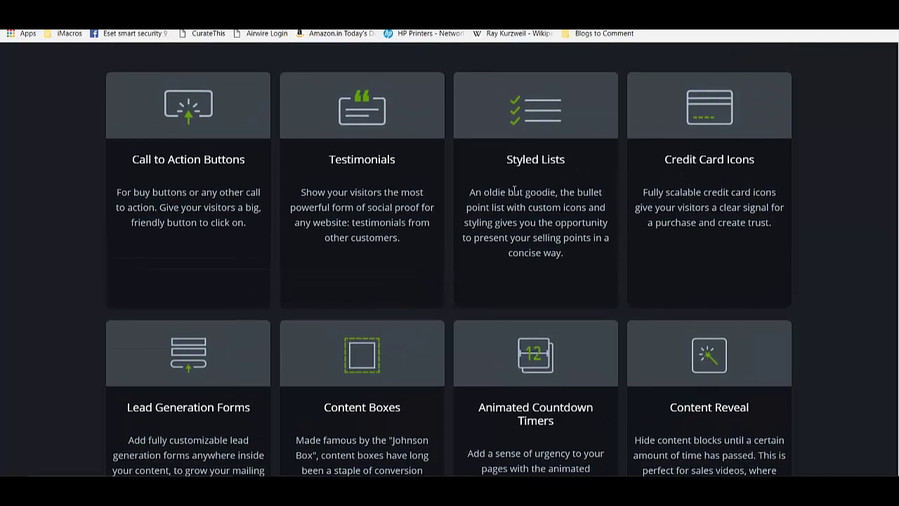
scroll(515, 191, down, 1)
scroll(513, 188, down, 2)
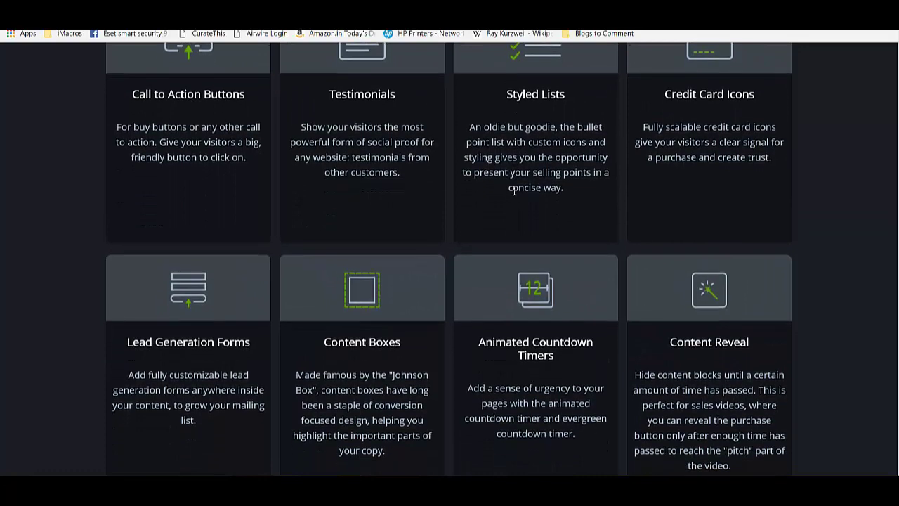
scroll(513, 191, down, 5)
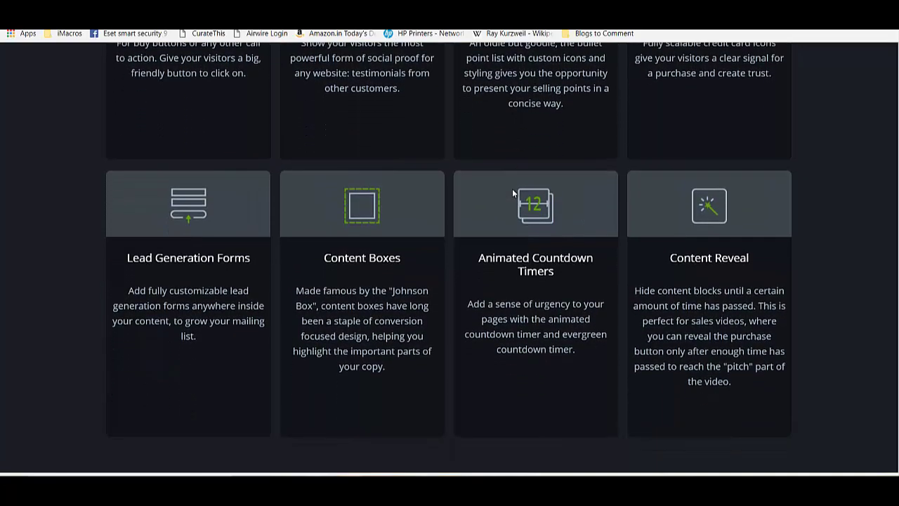
scroll(633, 60, down, 5)
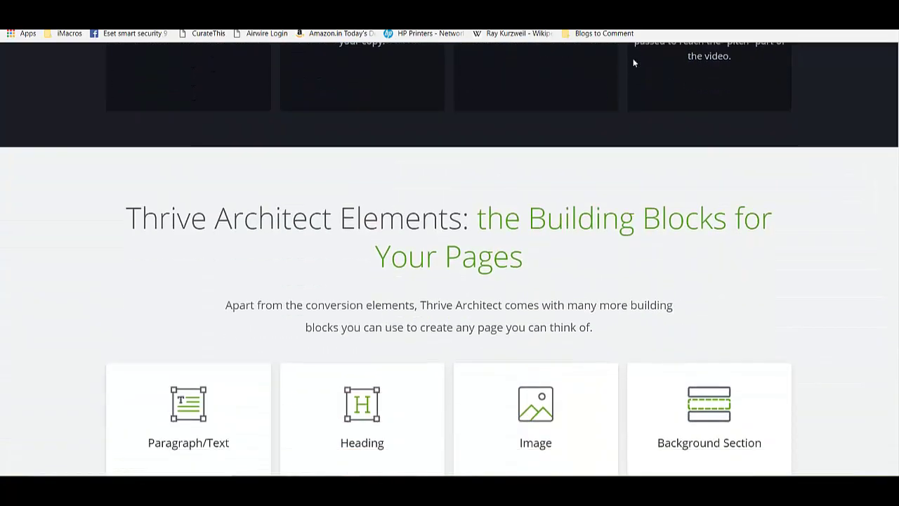
scroll(634, 60, down, 1)
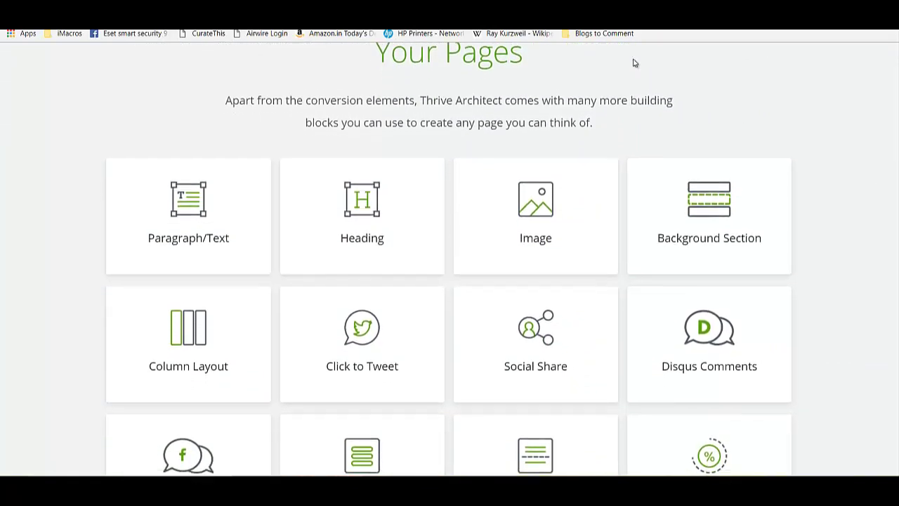
scroll(634, 60, down, 1)
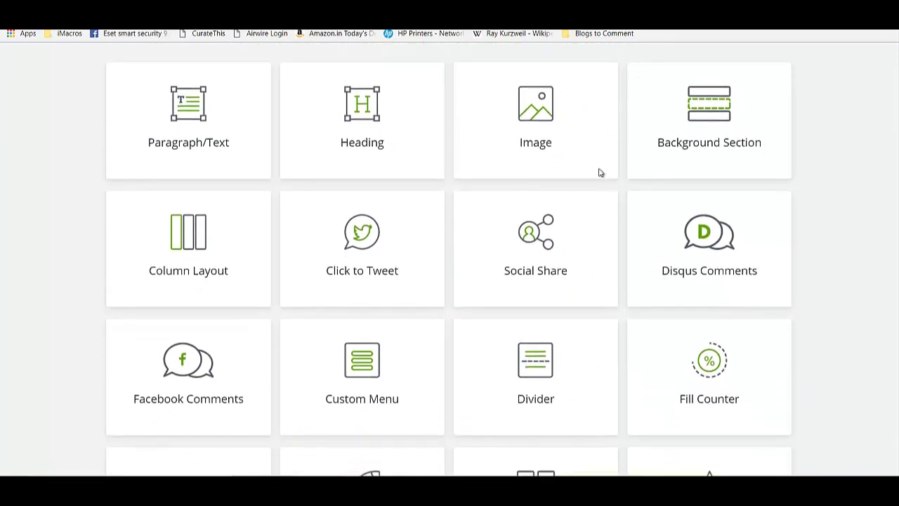
scroll(590, 266, down, 5)
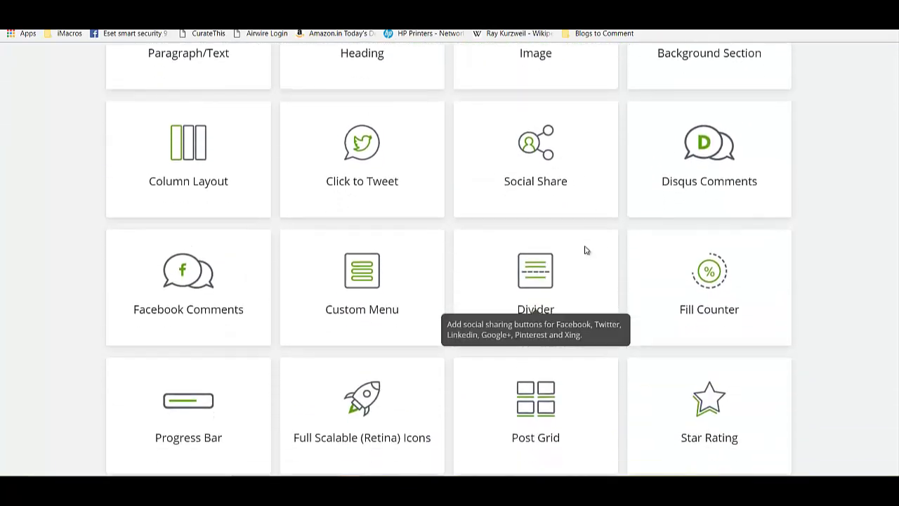
scroll(685, 147, down, 3)
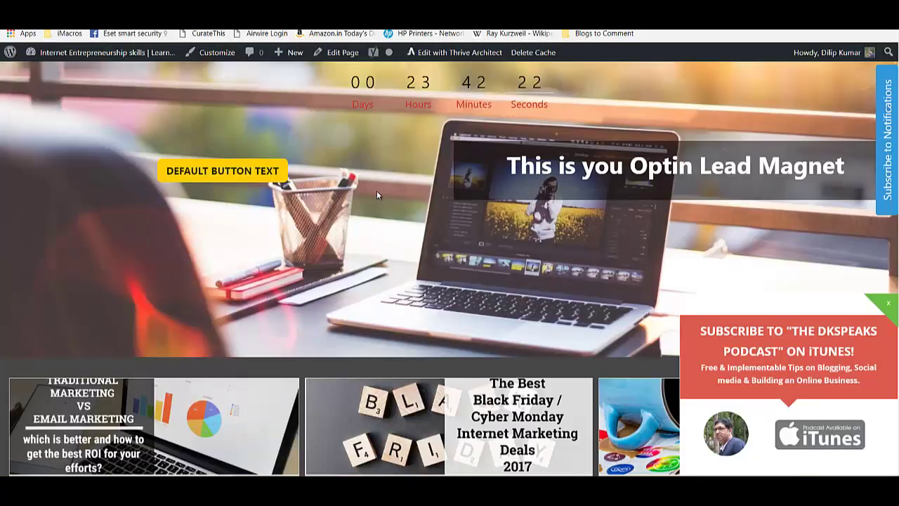
scroll(377, 191, up, 1)
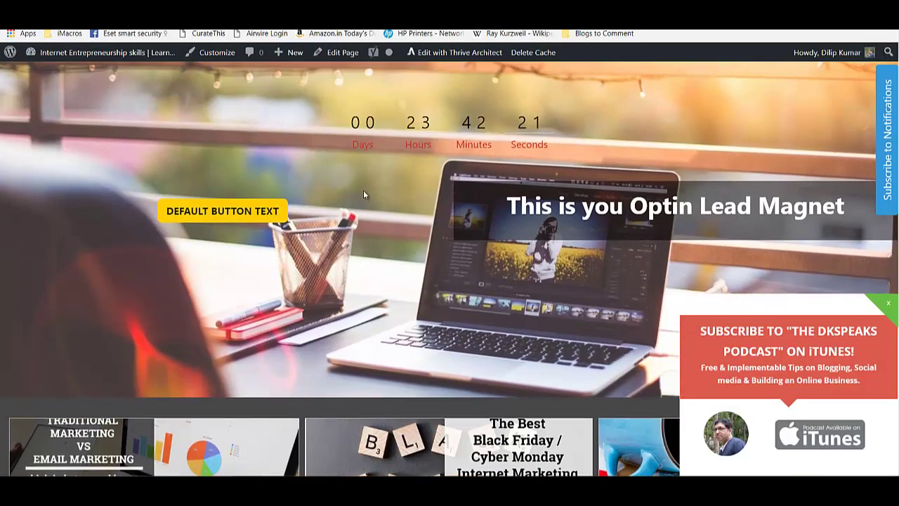